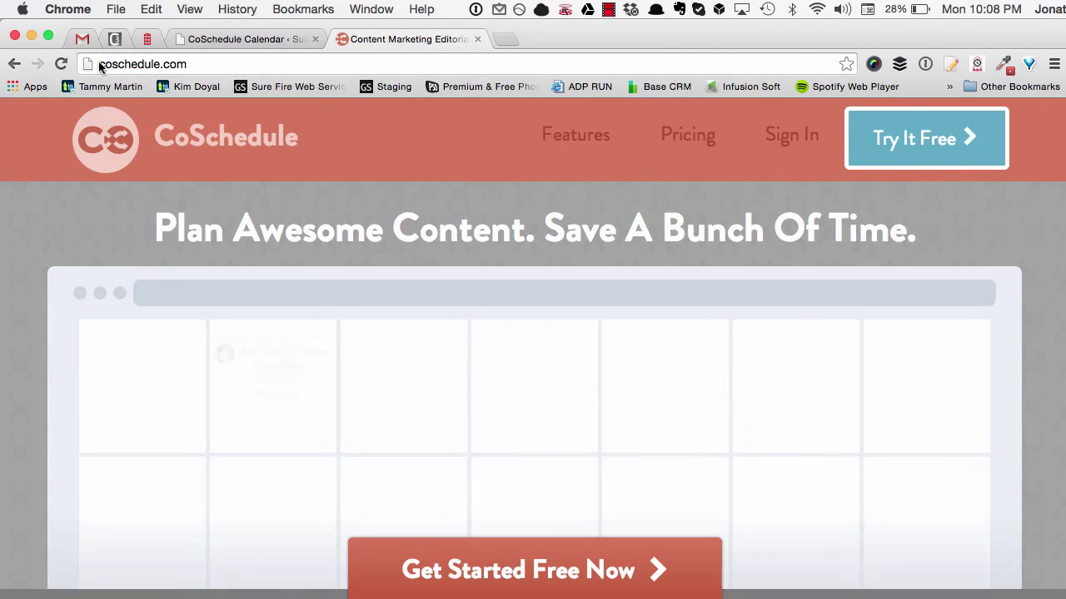
# Look over the CoSchedule home page, including the calendar preview and the customer logos below it.
pyautogui.click(100, 65)
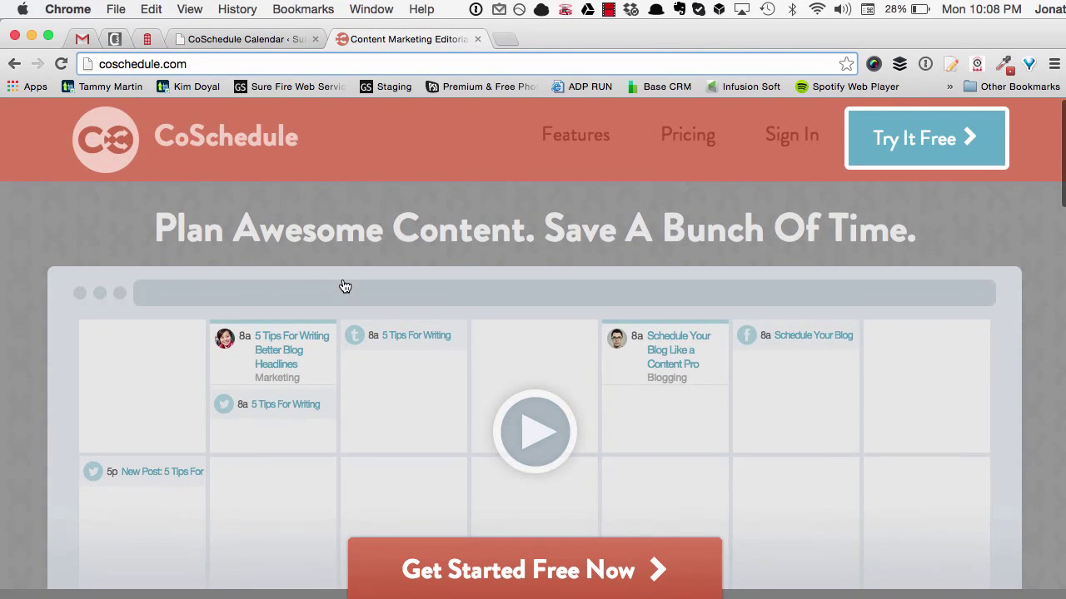
pyautogui.scroll(-3, 507, 262)
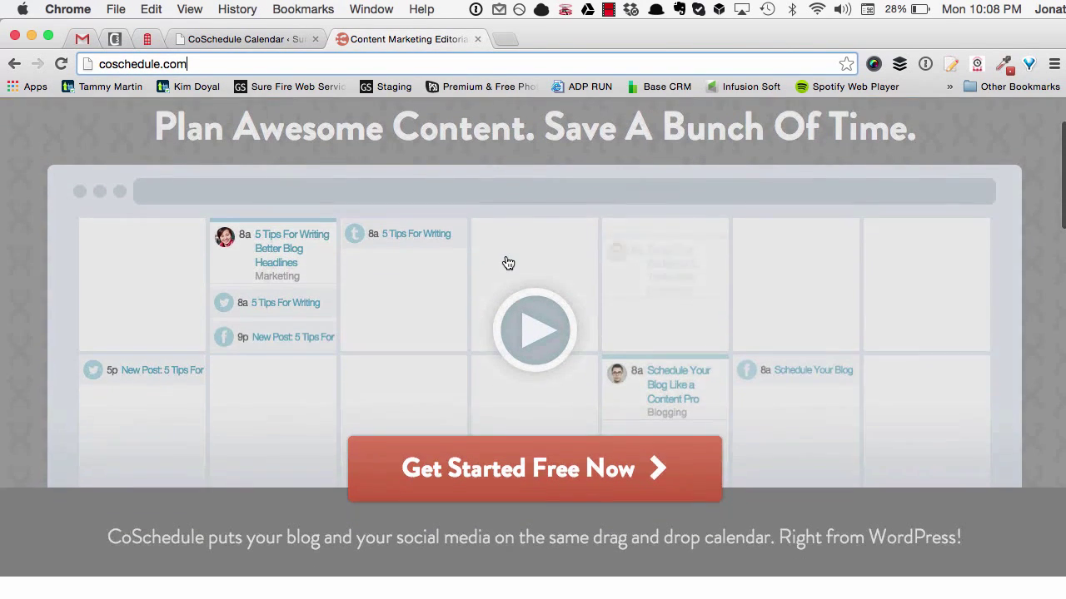
pyautogui.scroll(-3, 406, 279)
pyautogui.scroll(-2, 416, 300)
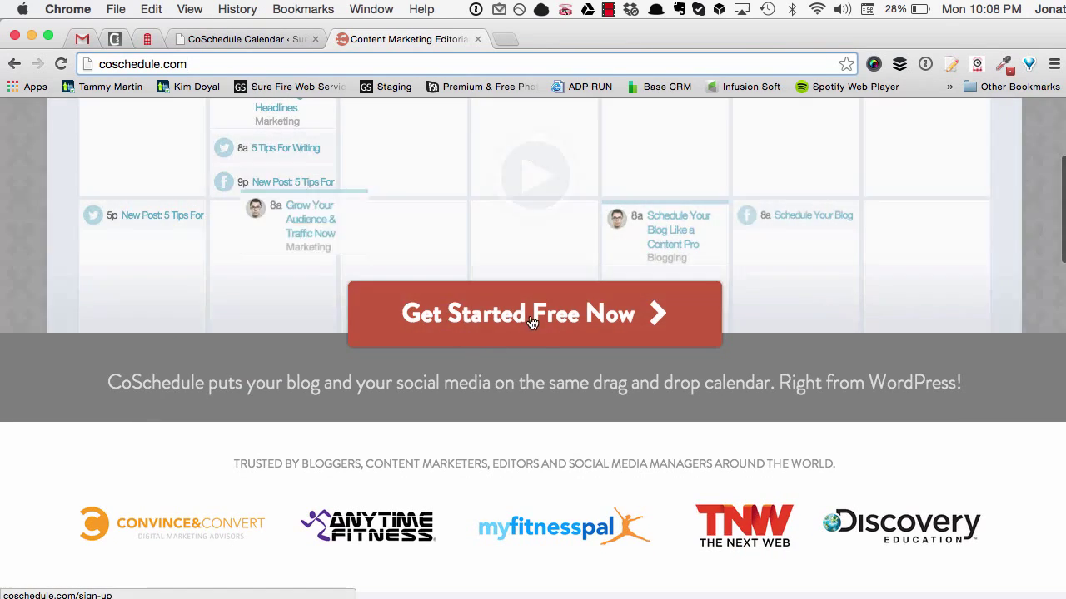
pyautogui.scroll(5, 525, 391)
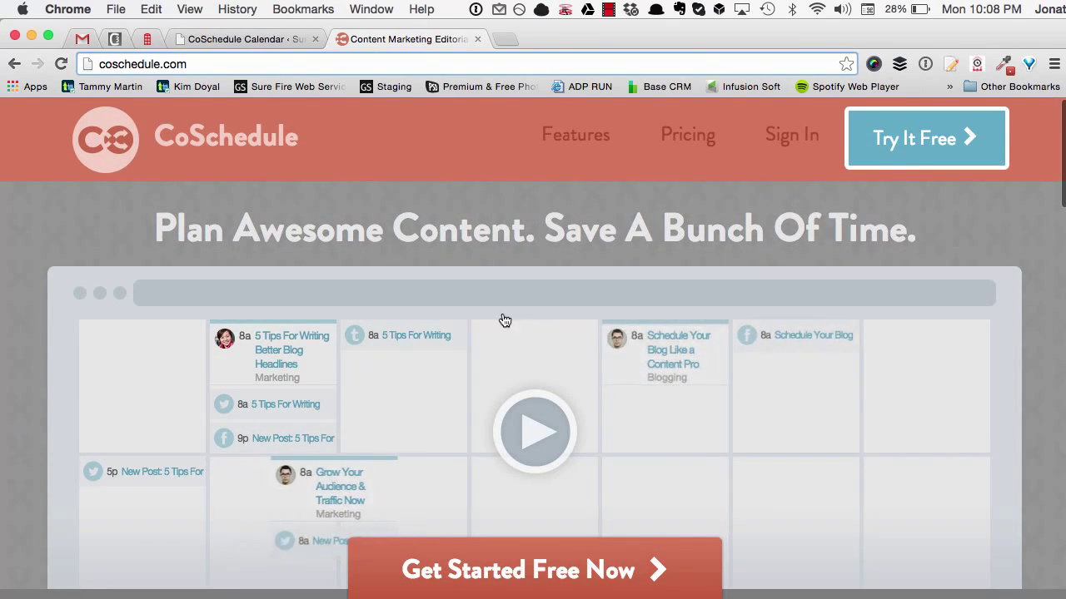
pyautogui.scroll(-3, 500, 318)
# View the sign-up form for the 14-day free trial, then return to the CoSchedule home page.
pyautogui.click(499, 397)
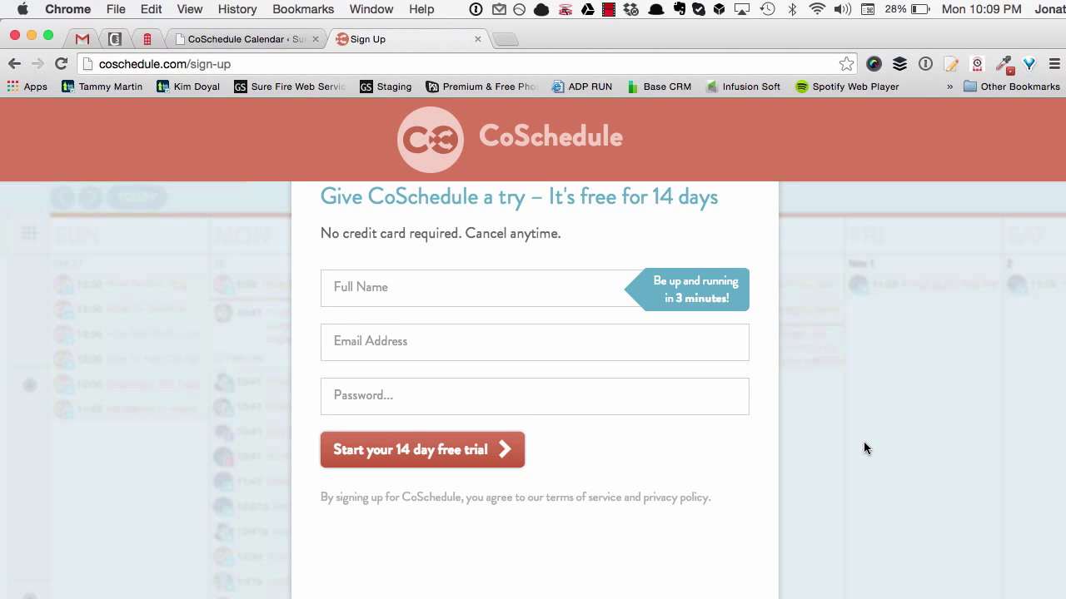
pyautogui.scroll(2, 774, 499)
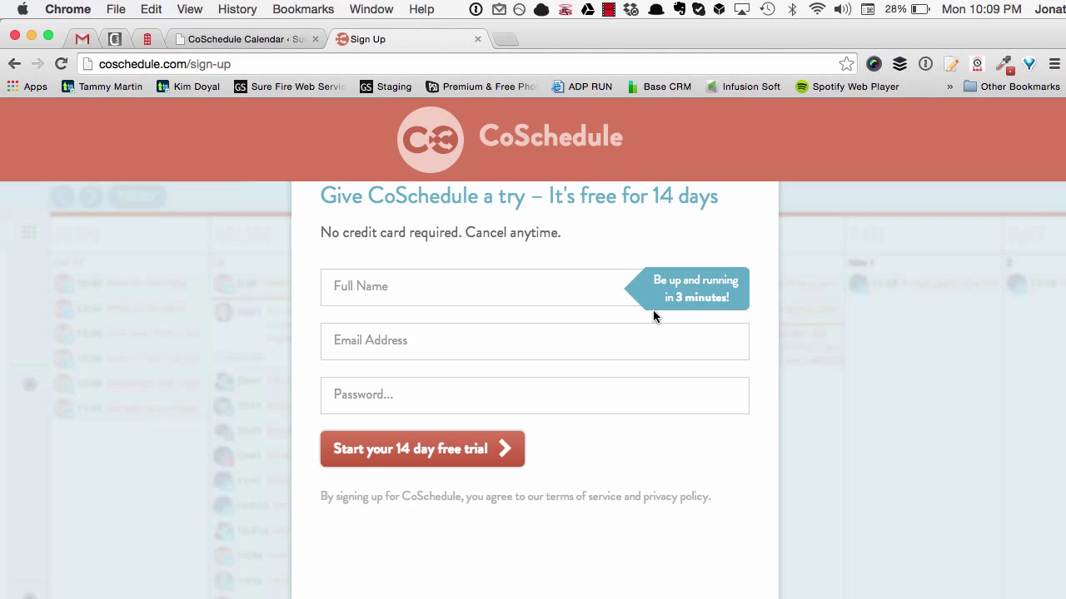
pyautogui.click(15, 63)
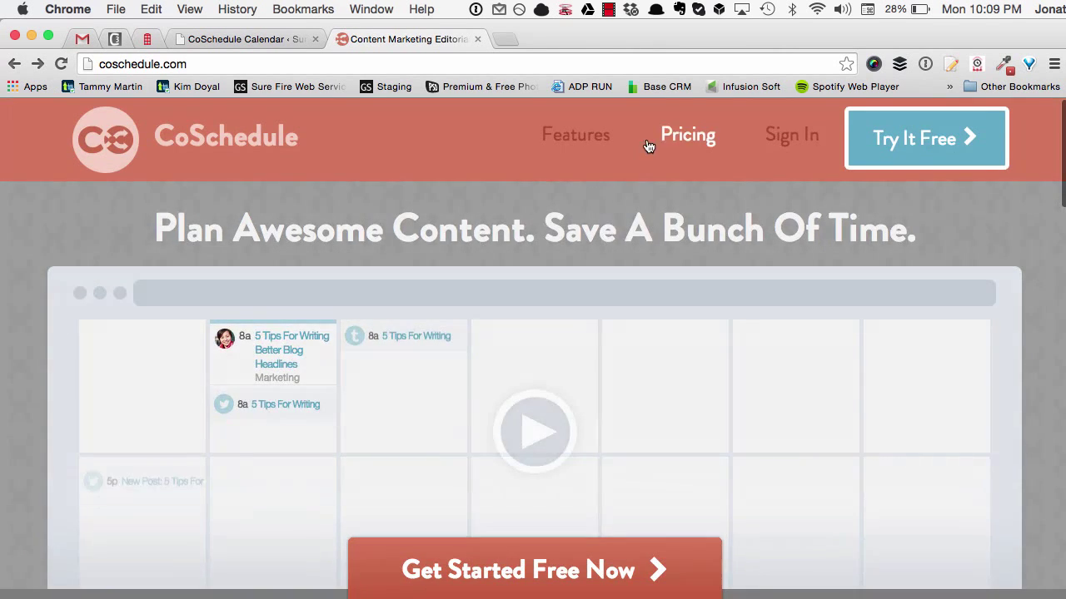
# Open the CoSchedule pricing page and review the plan's monthly price and included features.
pyautogui.click(688, 144)
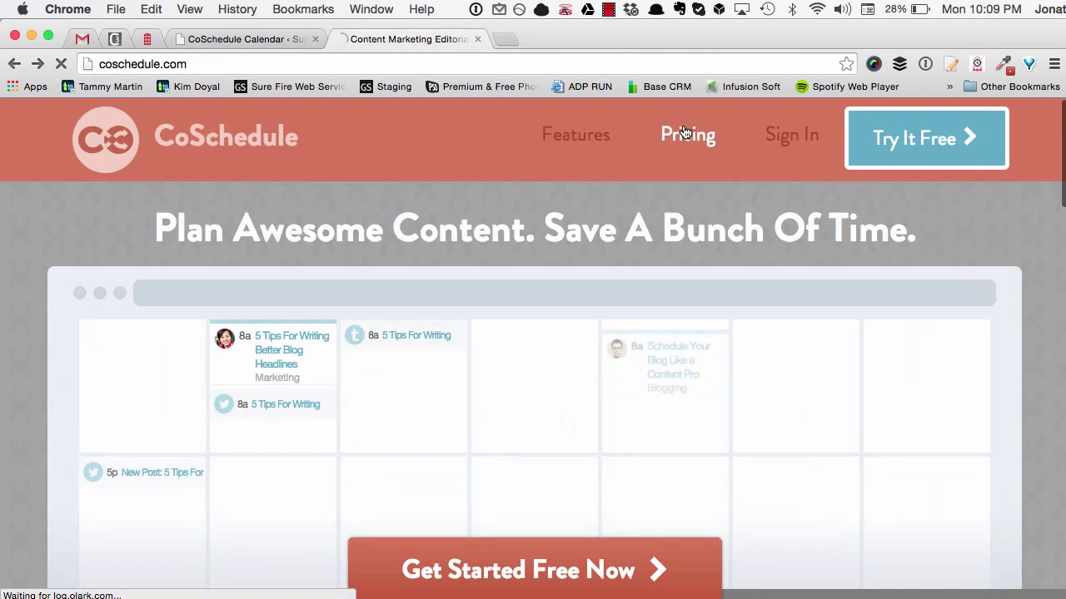
pyautogui.scroll(-3, 243, 295)
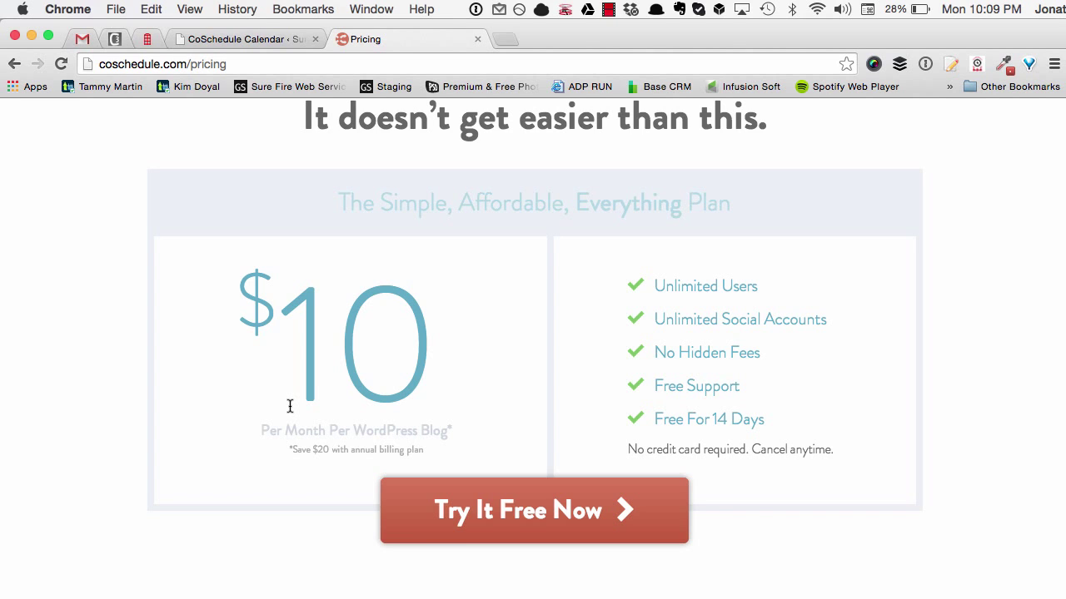
pyautogui.scroll(3, 290, 406)
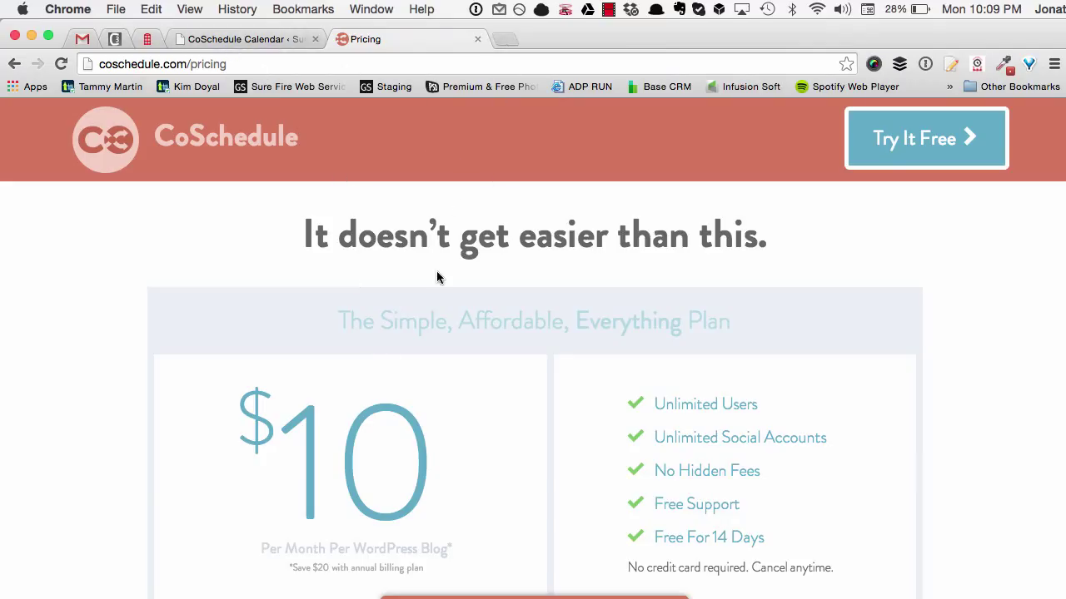
pyautogui.click(502, 40)
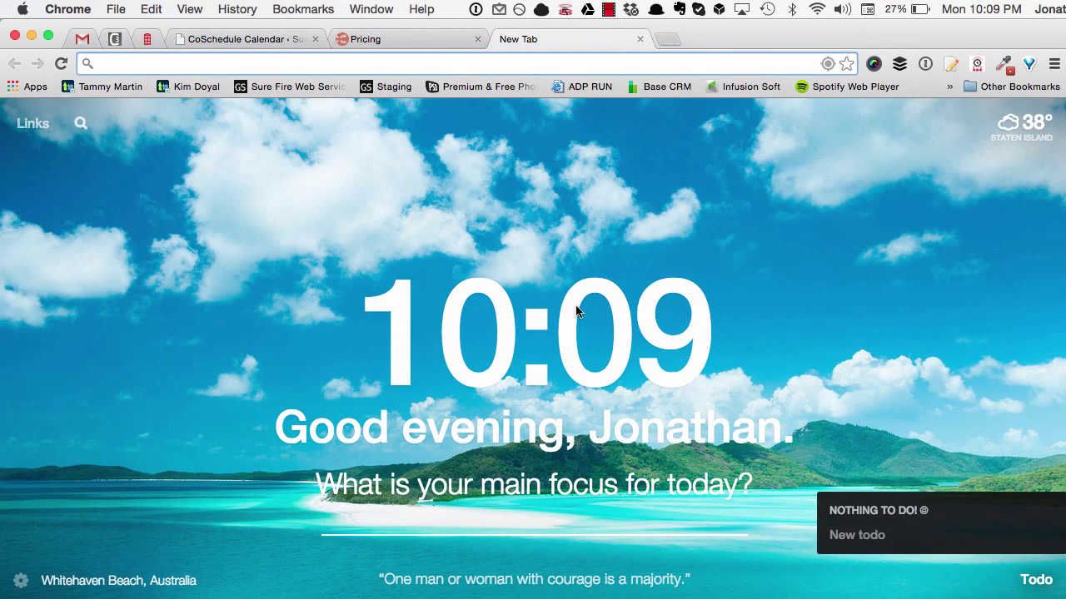
pyautogui.click(33, 123)
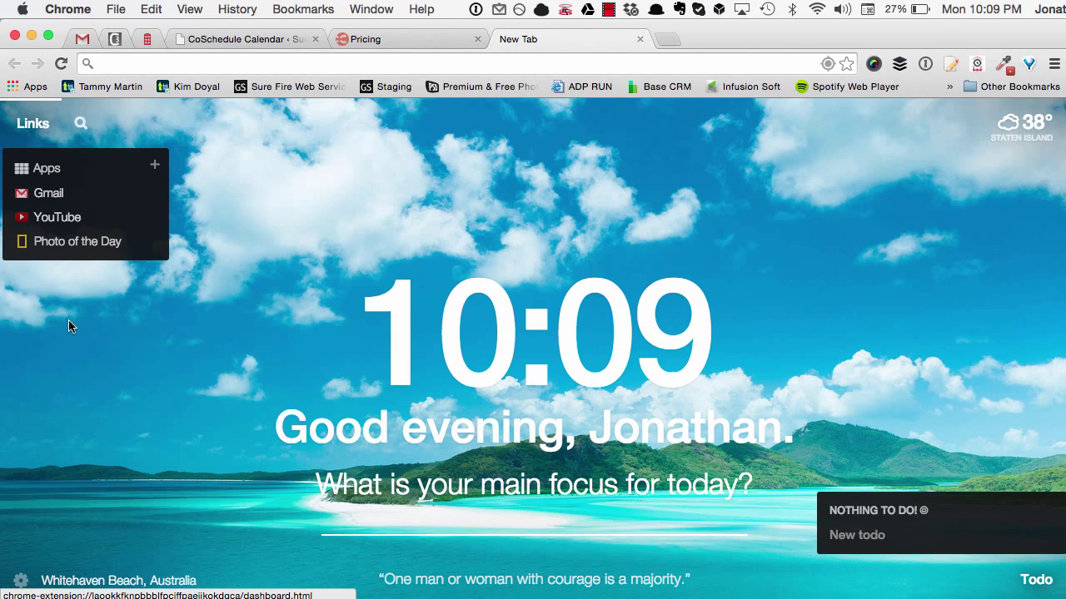
pyautogui.click(75, 172)
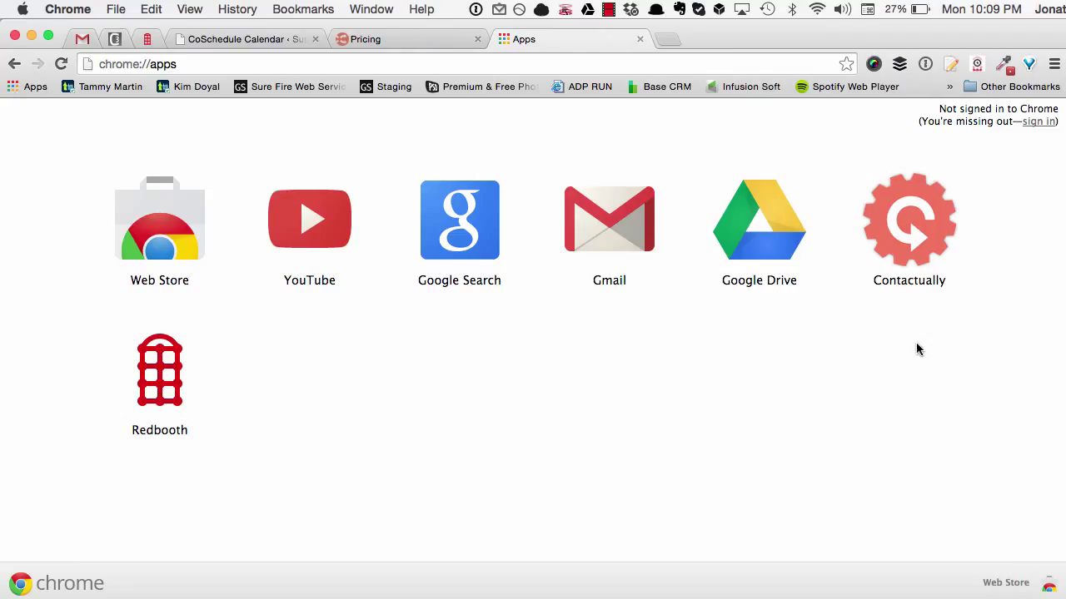
pyautogui.click(639, 39)
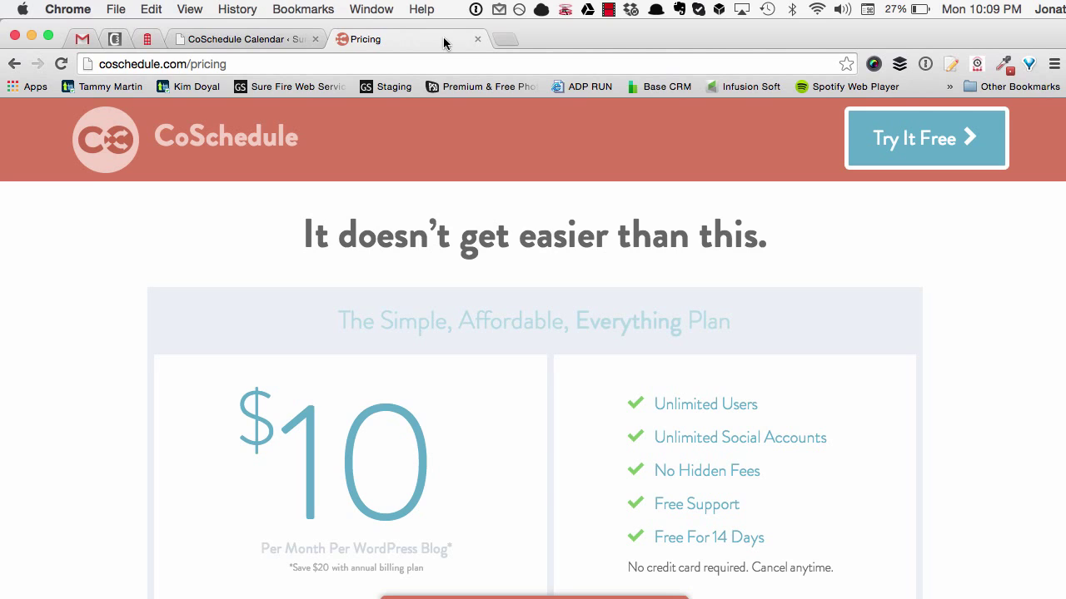
pyautogui.scroll(1, 351, 278)
pyautogui.scroll(-1, 350, 278)
pyautogui.scroll(2, 460, 303)
pyautogui.scroll(-1, 670, 386)
pyautogui.scroll(-3, 670, 385)
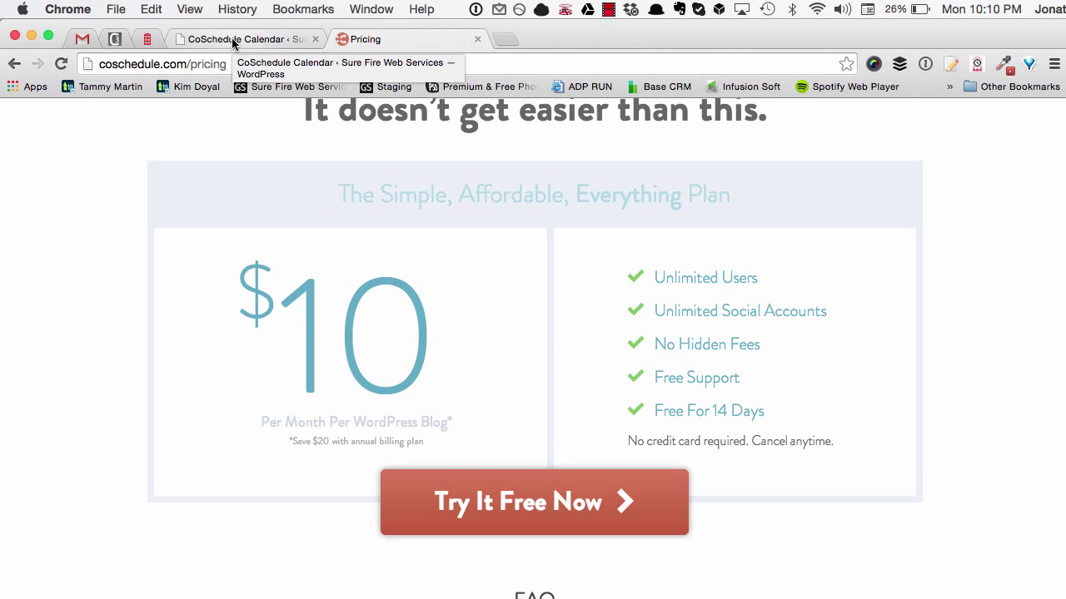
pyautogui.scroll(3, 316, 343)
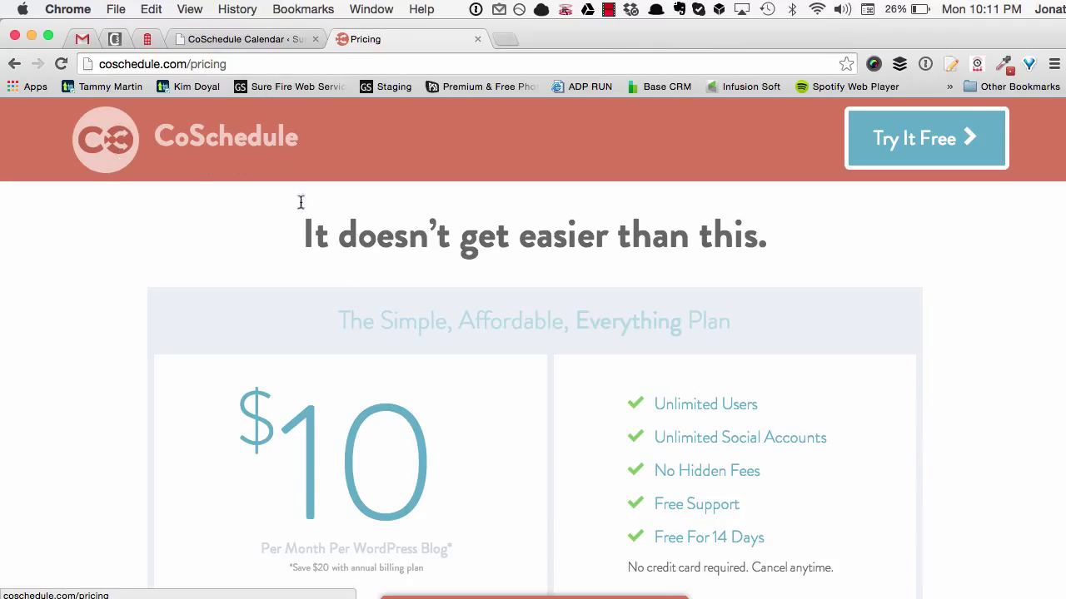
pyautogui.scroll(-2, 776, 194)
pyautogui.scroll(2, 776, 193)
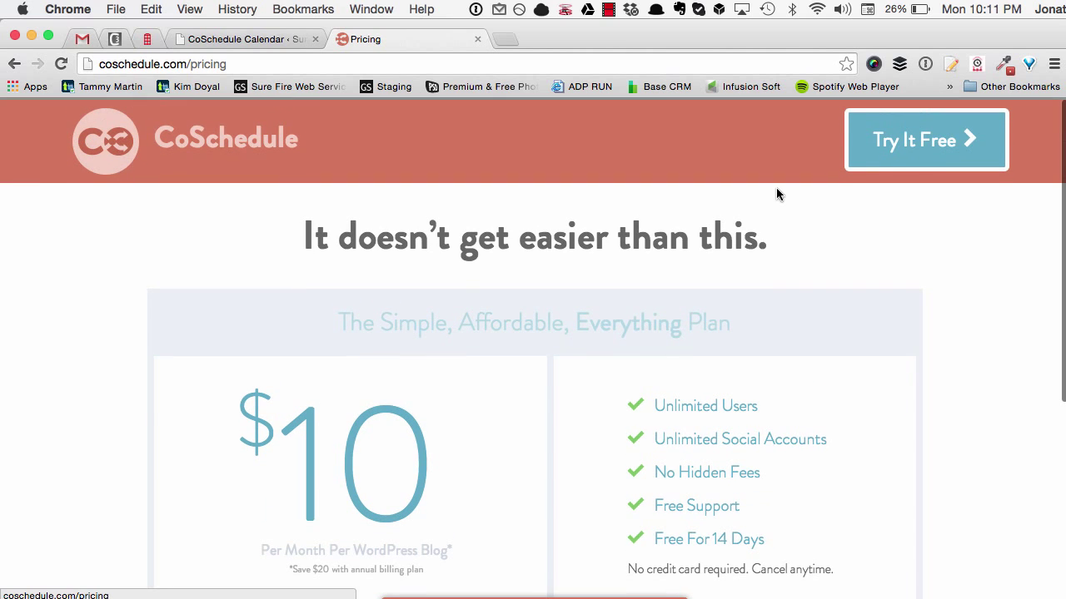
# Switch to the CoSchedule calendar in WordPress and examine the blog posts and social messages scheduled across January 2015.
pyautogui.click(268, 42)
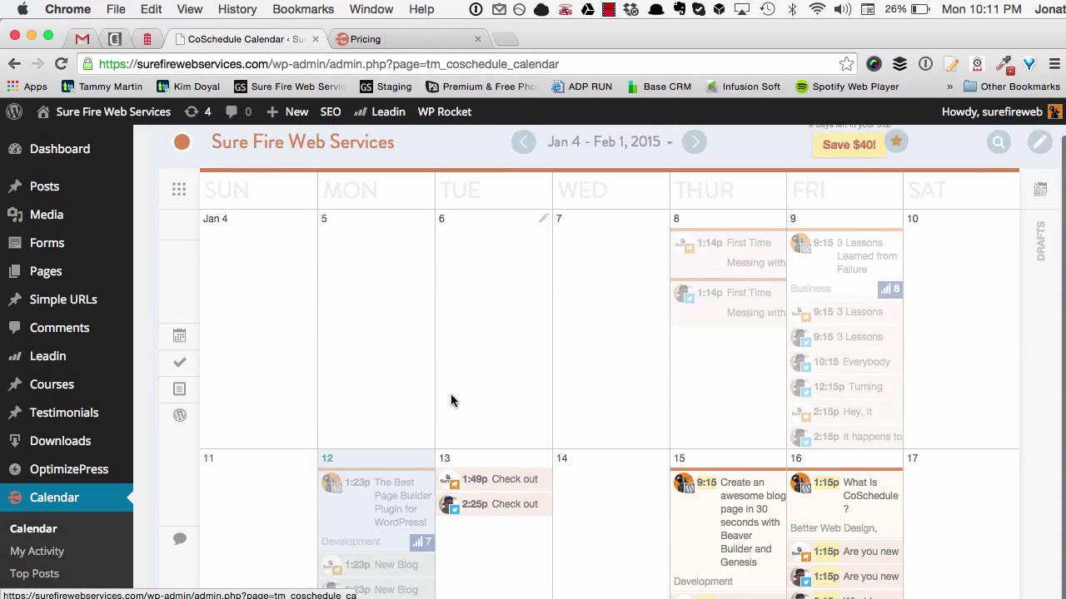
pyautogui.scroll(1, 450, 402)
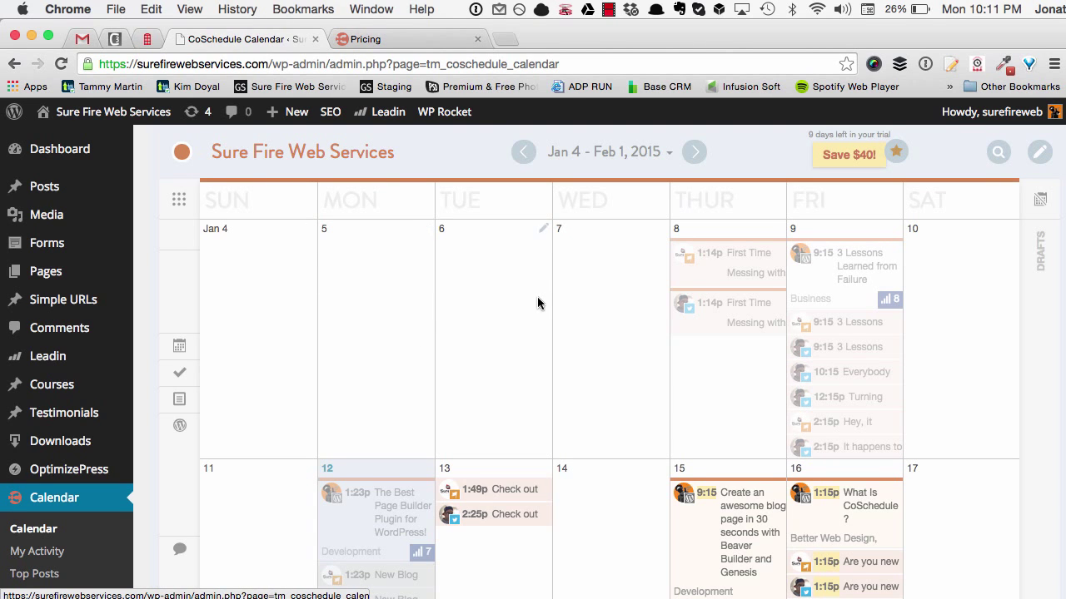
pyautogui.scroll(-1, 538, 292)
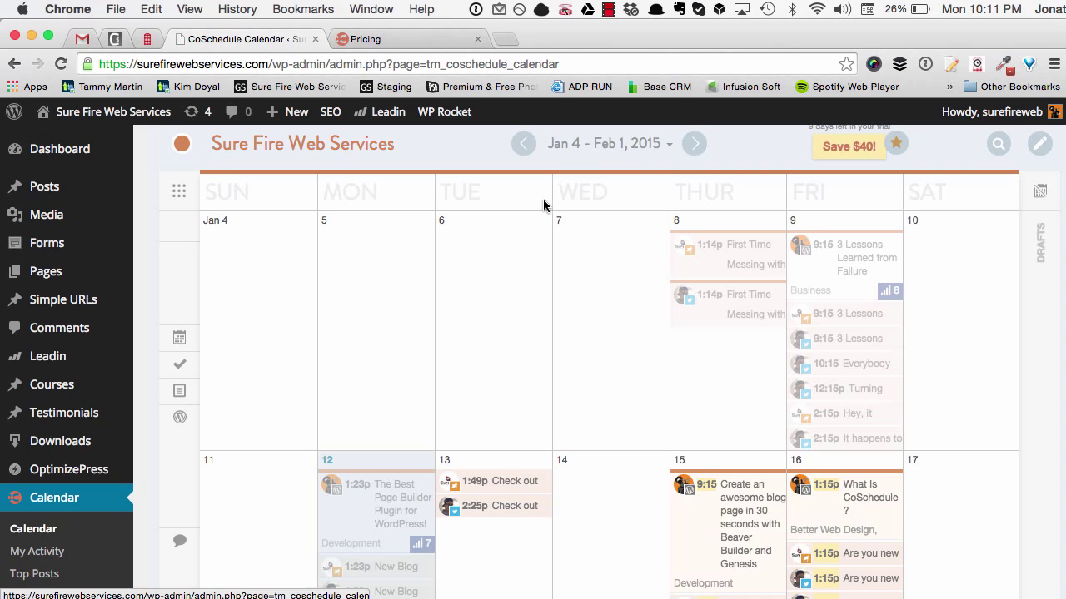
pyautogui.scroll(-2, 545, 207)
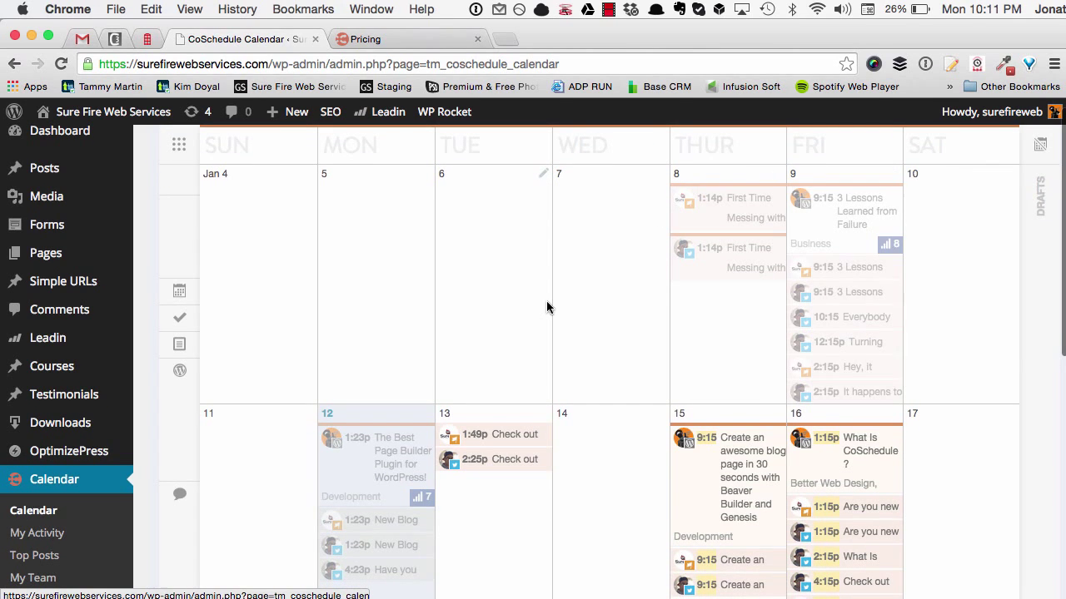
pyautogui.scroll(-2, 546, 304)
pyautogui.scroll(-3, 528, 267)
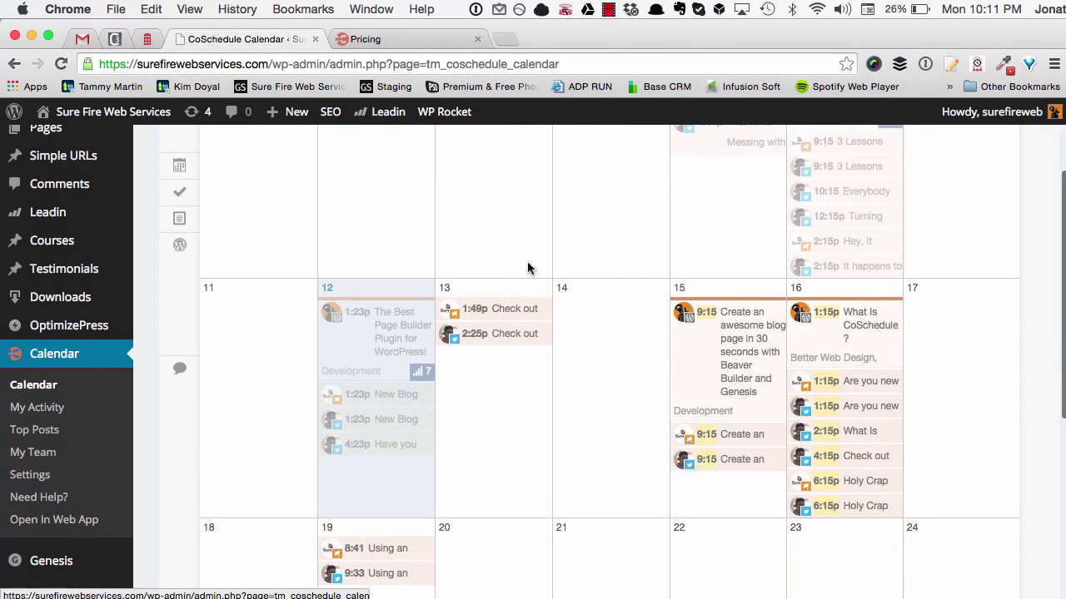
pyautogui.scroll(-3, 637, 255)
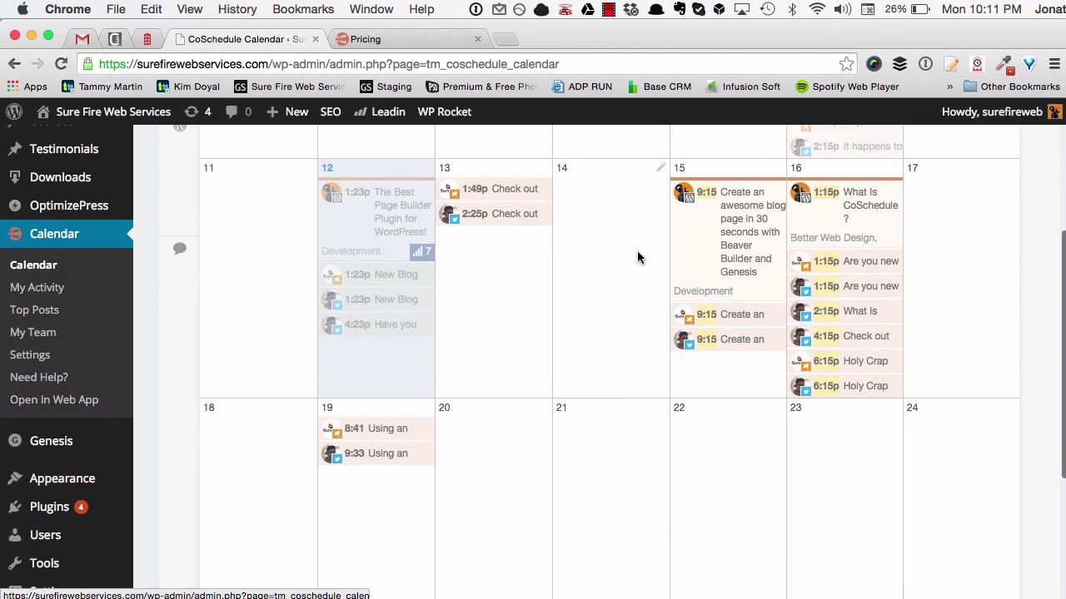
pyautogui.scroll(1, 582, 338)
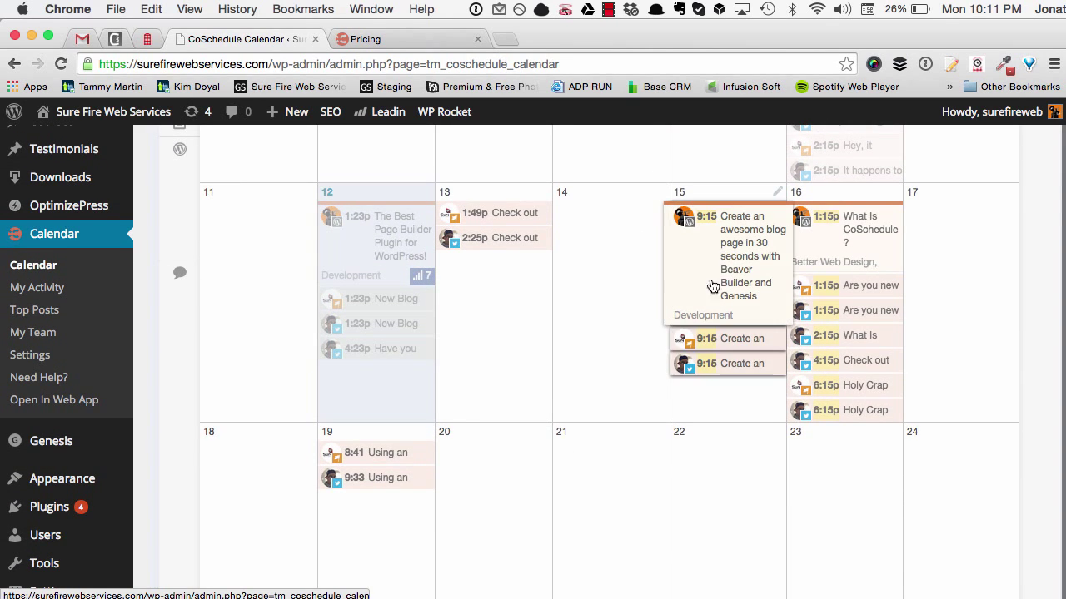
pyautogui.scroll(-4, 626, 245)
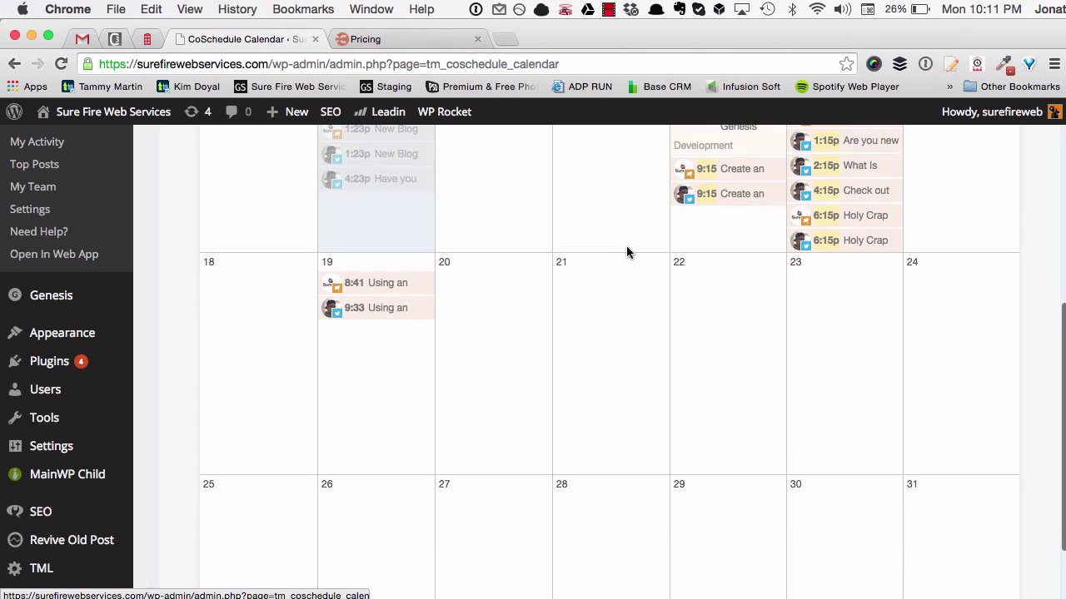
pyautogui.scroll(4, 627, 253)
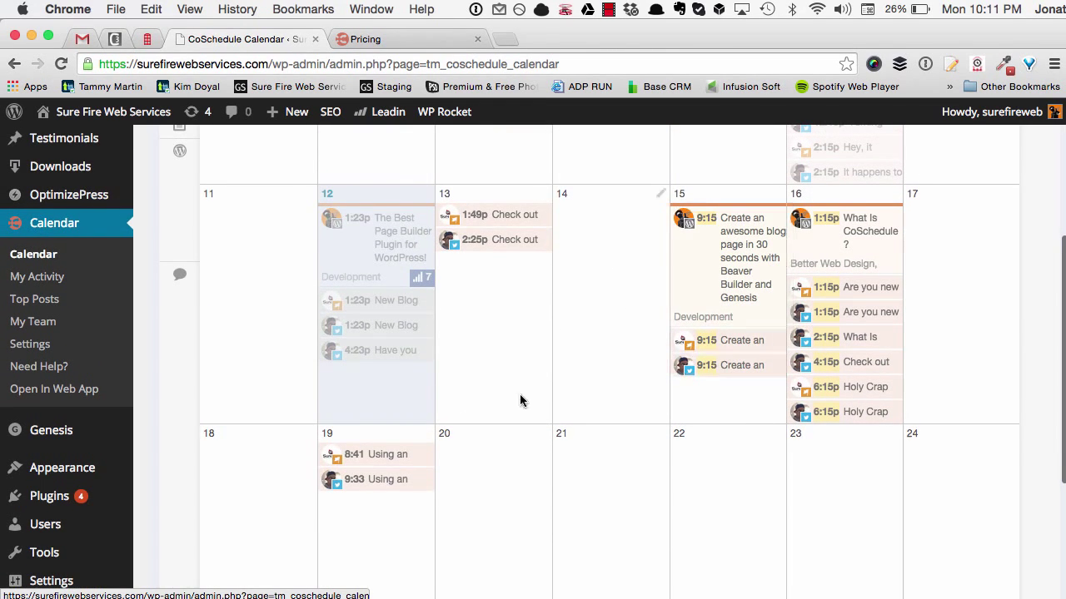
pyautogui.scroll(3, 614, 506)
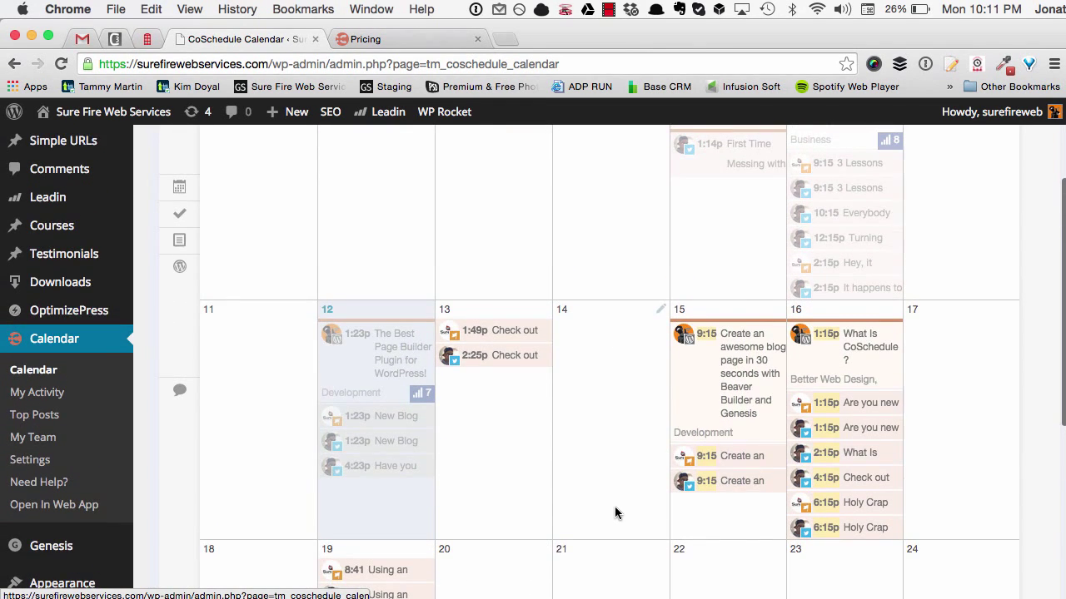
pyautogui.scroll(1, 614, 513)
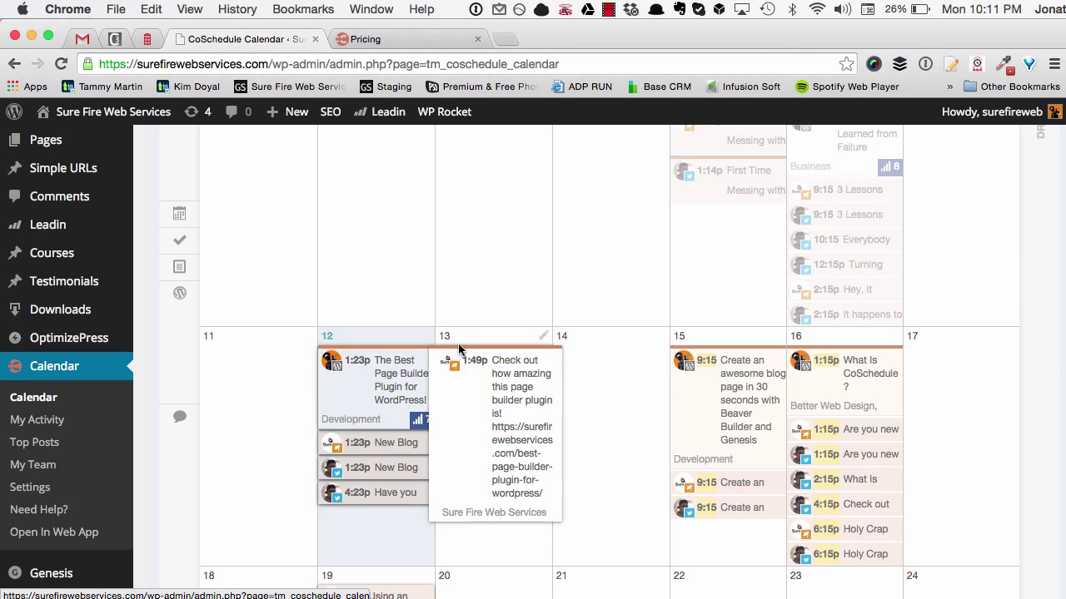
# Start a new blog post on January 13 in the calendar with the title "Setting Up A Site In ServerPress".
pyautogui.click(543, 340)
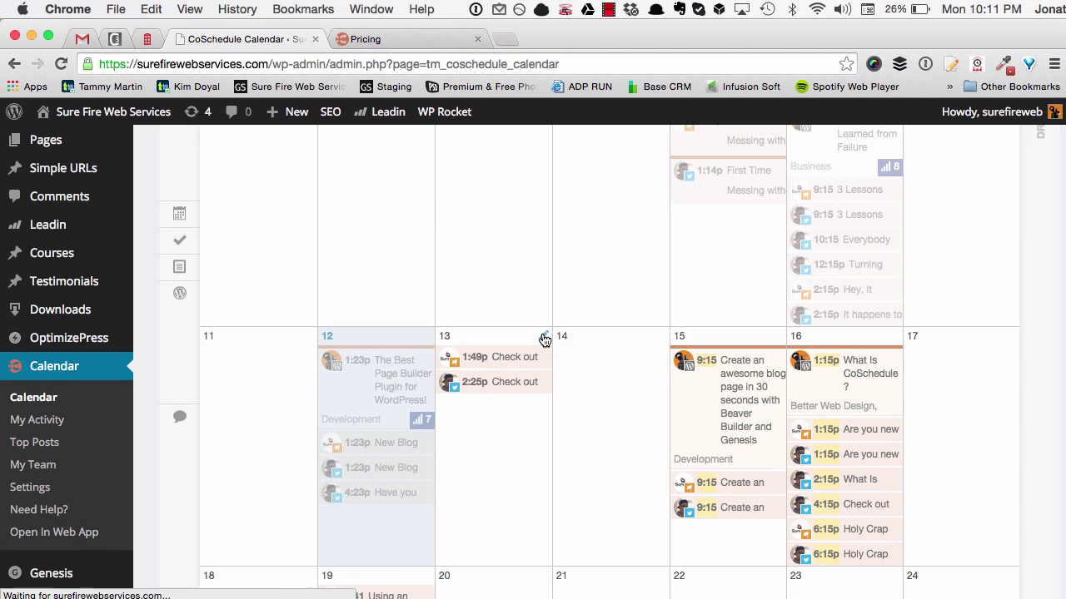
pyautogui.scroll(1, 541, 337)
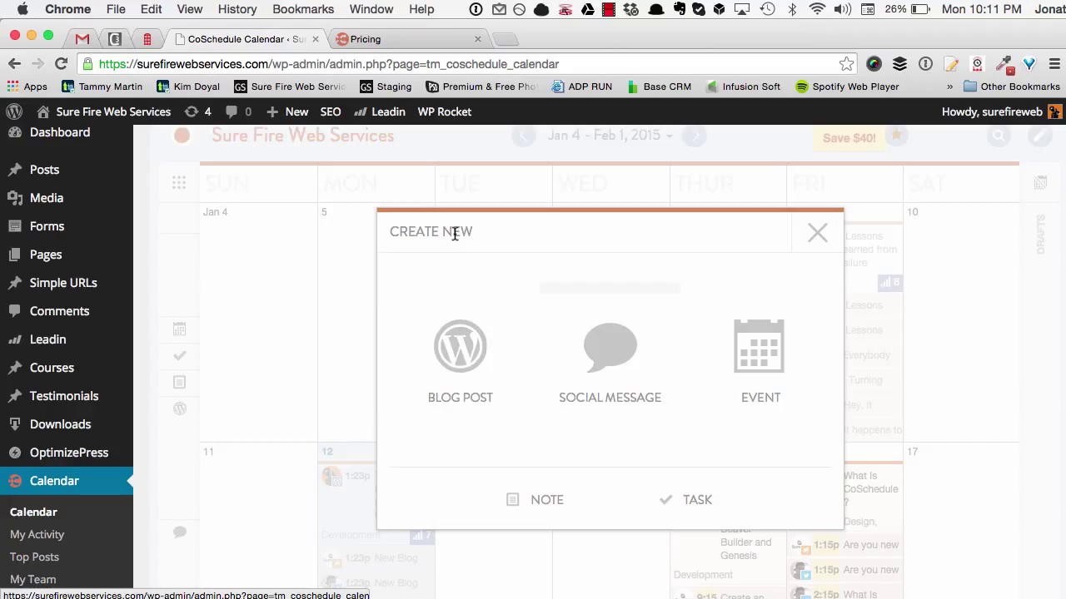
pyautogui.click(463, 361)
pyautogui.click(465, 305)
pyautogui.write('Setting Up A Site In ServerPress')
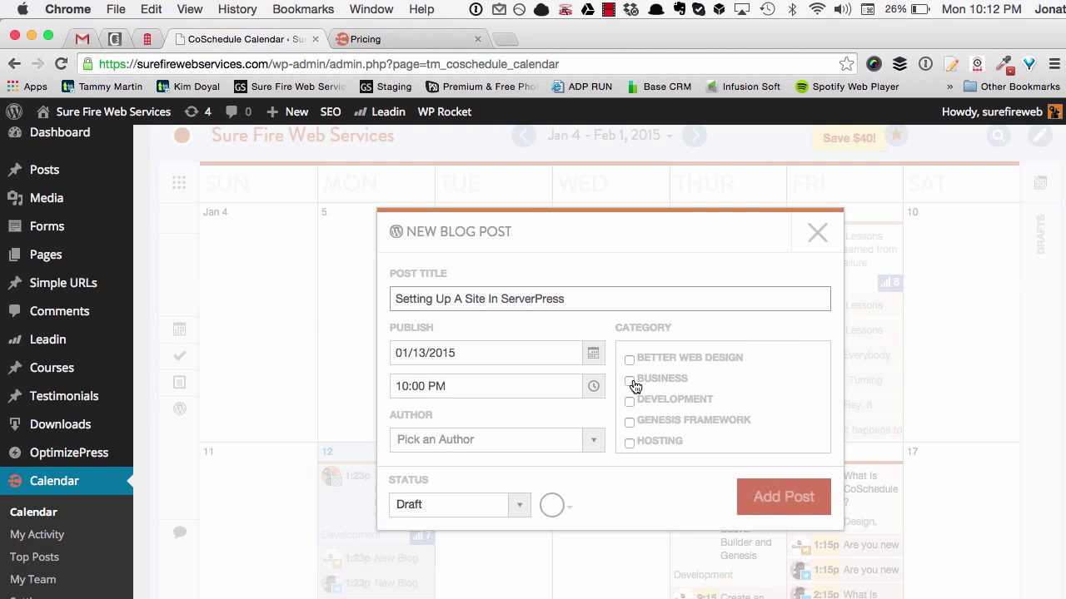
# Assign the new blog post to the Development category.
pyautogui.scroll(-2, 633, 385)
pyautogui.scroll(1, 632, 383)
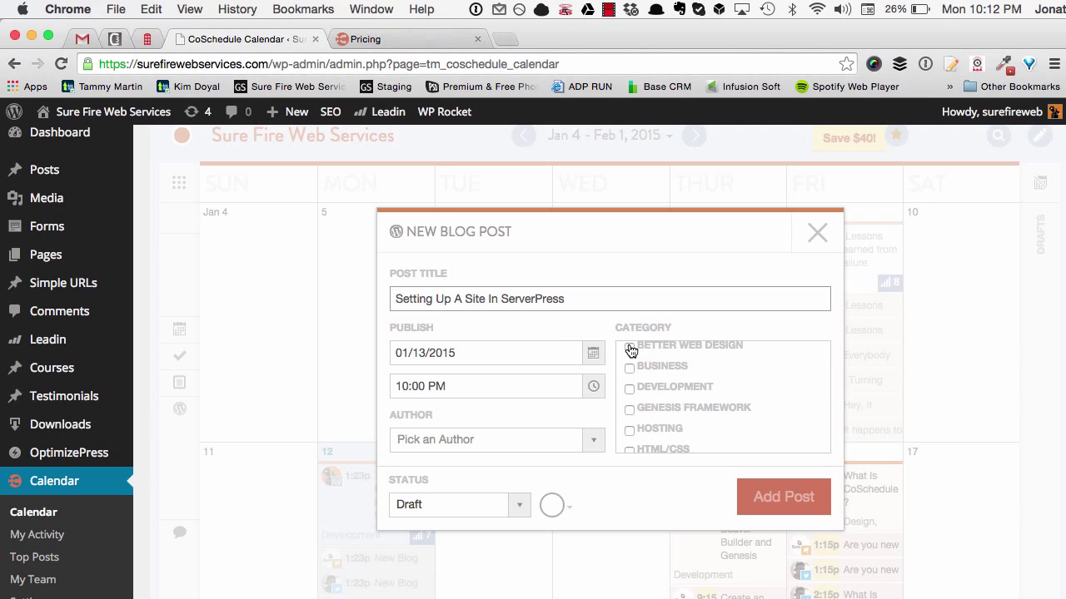
pyautogui.scroll(-1, 674, 393)
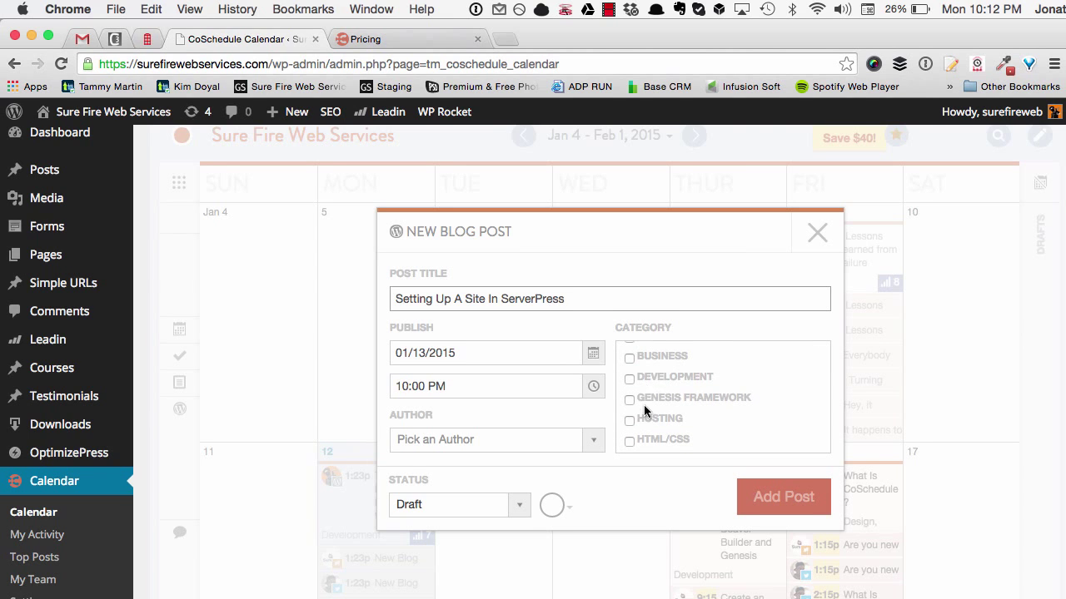
pyautogui.scroll(2, 645, 409)
pyautogui.click(630, 418)
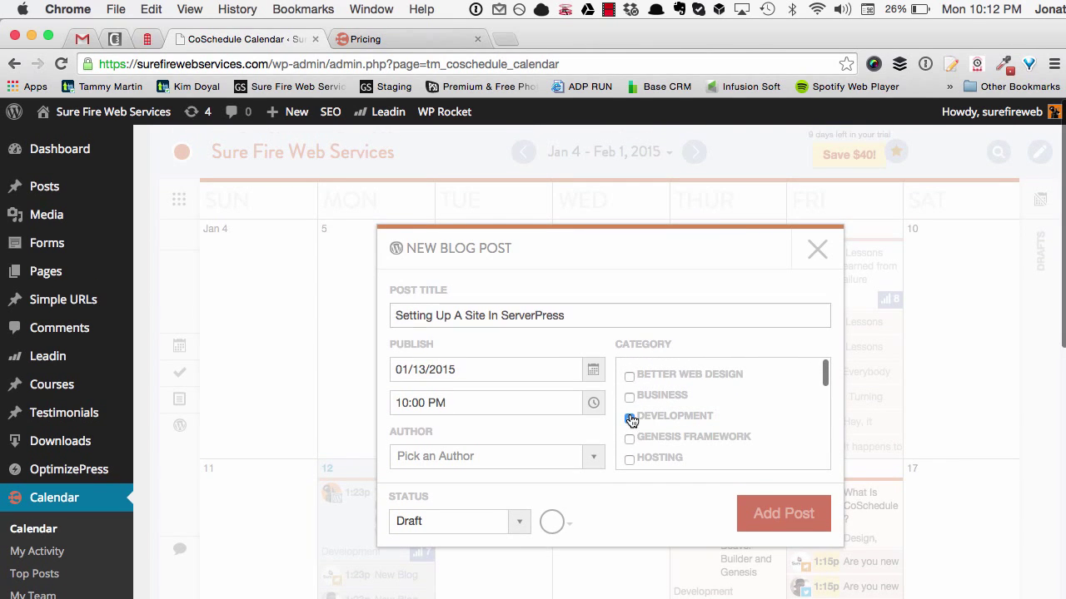
pyautogui.scroll(-3, 617, 300)
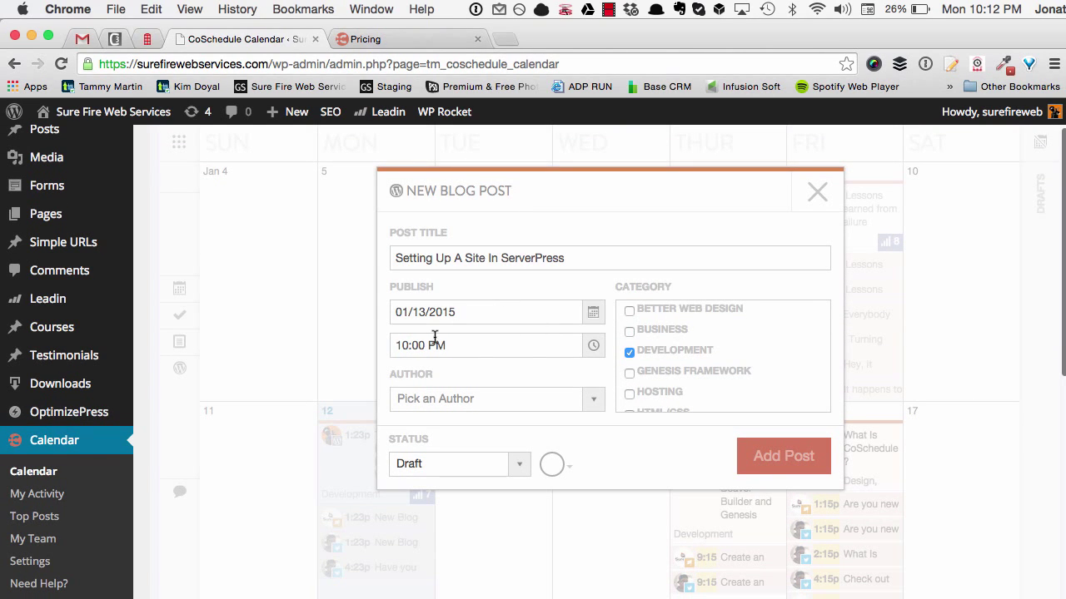
# Set the new blog post's author to surefireweb.
pyautogui.scroll(-3, 552, 317)
pyautogui.click(591, 345)
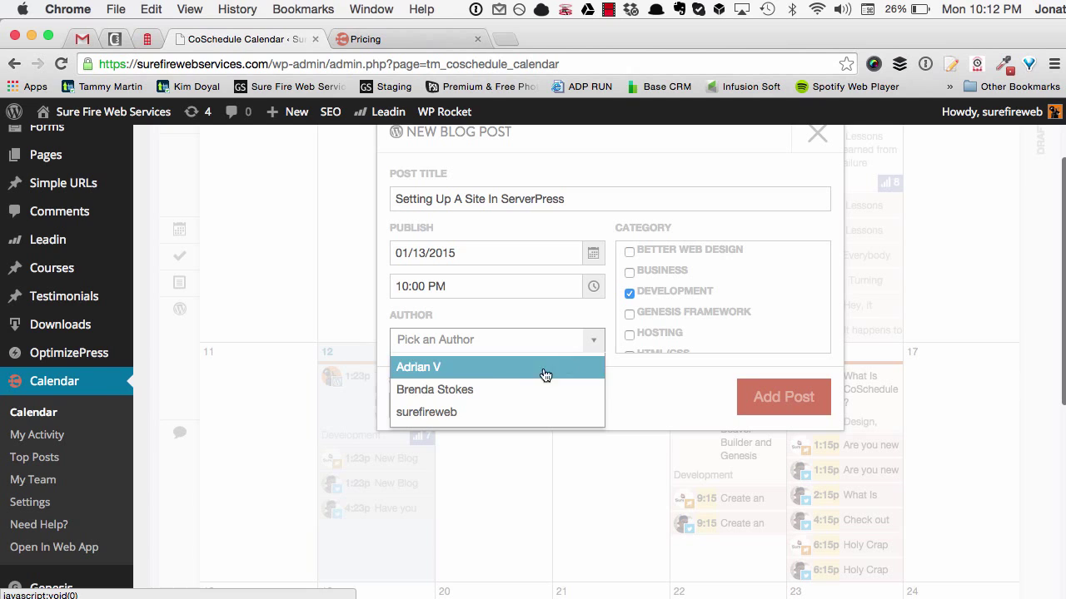
pyautogui.scroll(-1, 449, 414)
pyautogui.click(445, 412)
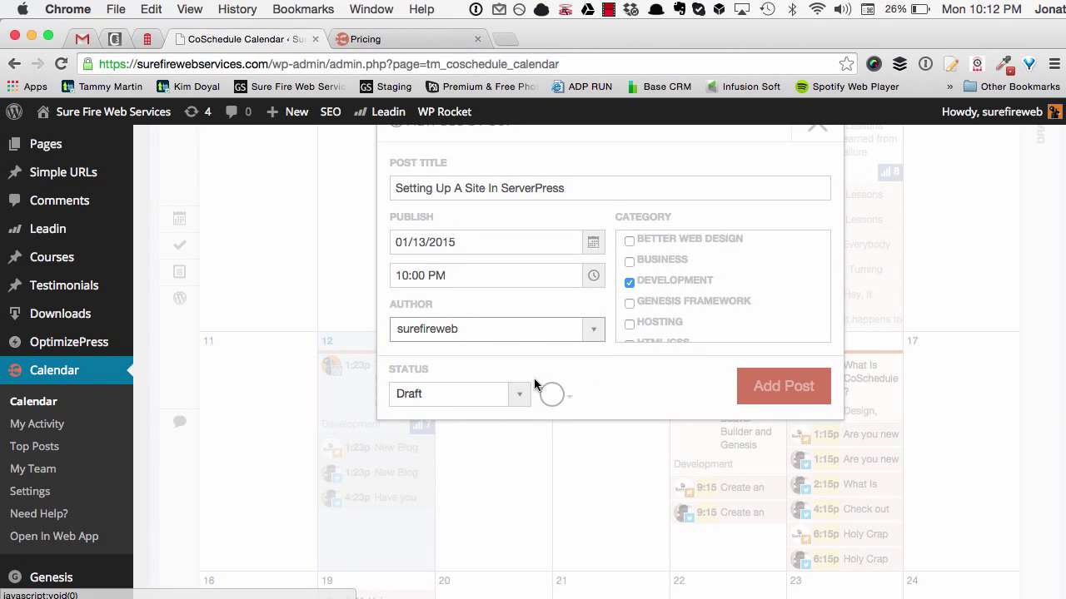
pyautogui.scroll(-1, 583, 358)
pyautogui.scroll(3, 594, 350)
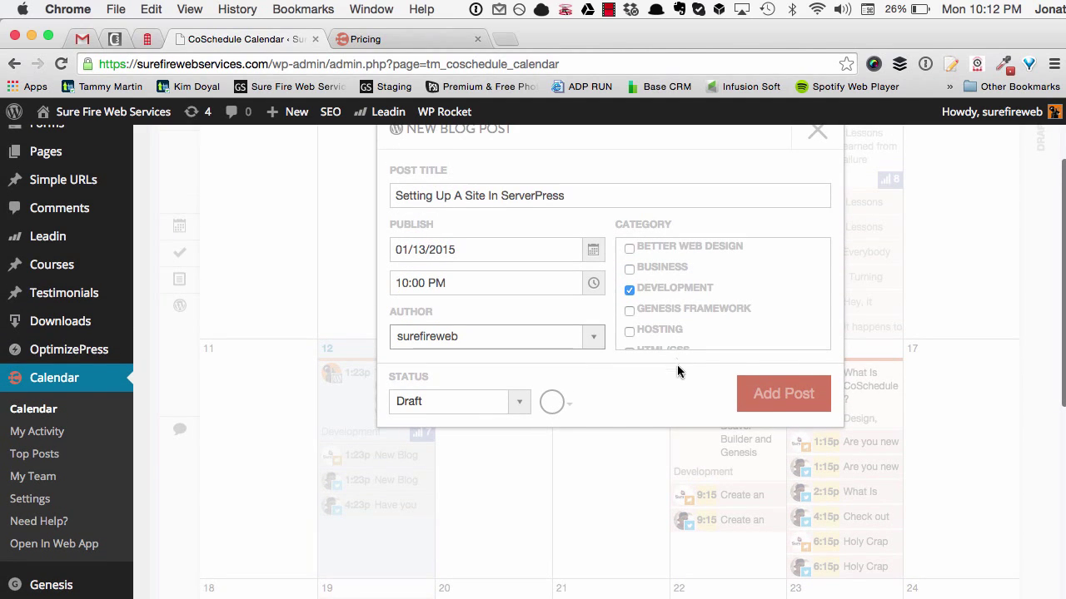
# Check the color label choices without picking one, and add the draft post to the calendar.
pyautogui.click(553, 402)
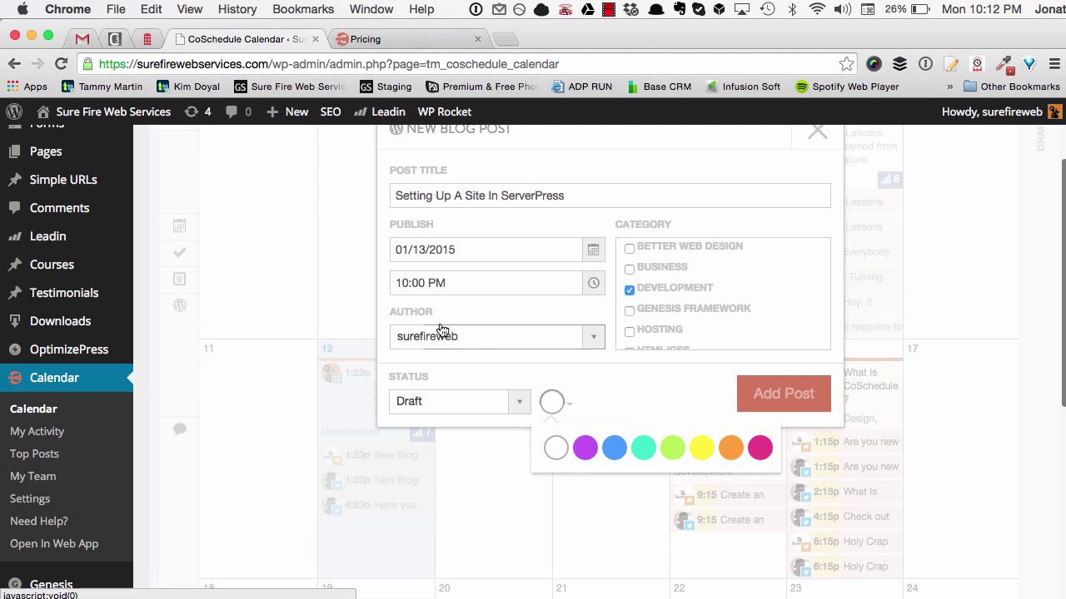
pyautogui.click(620, 398)
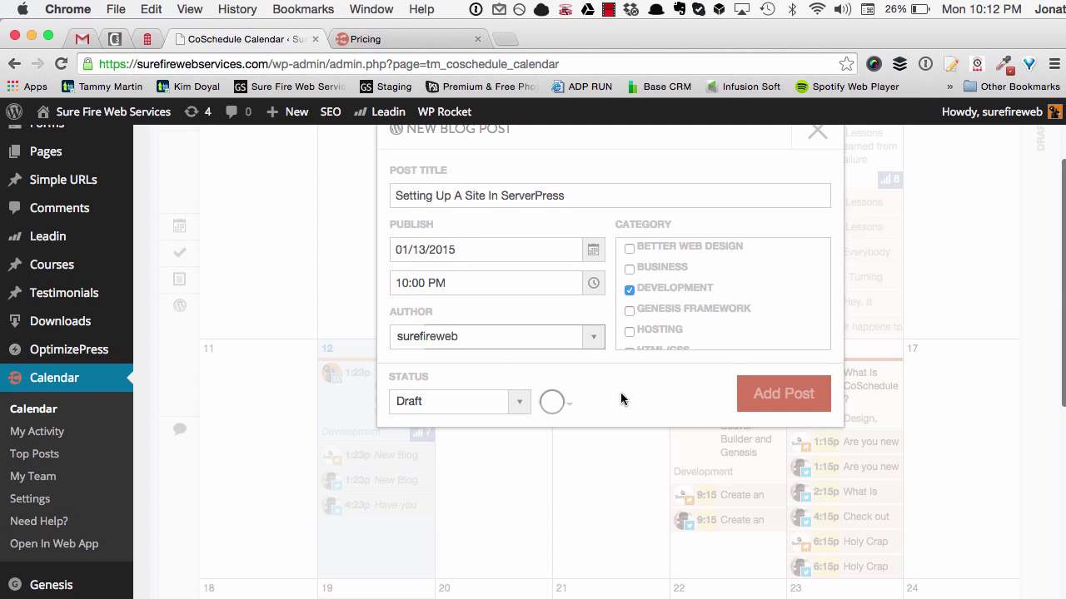
pyautogui.scroll(2, 621, 392)
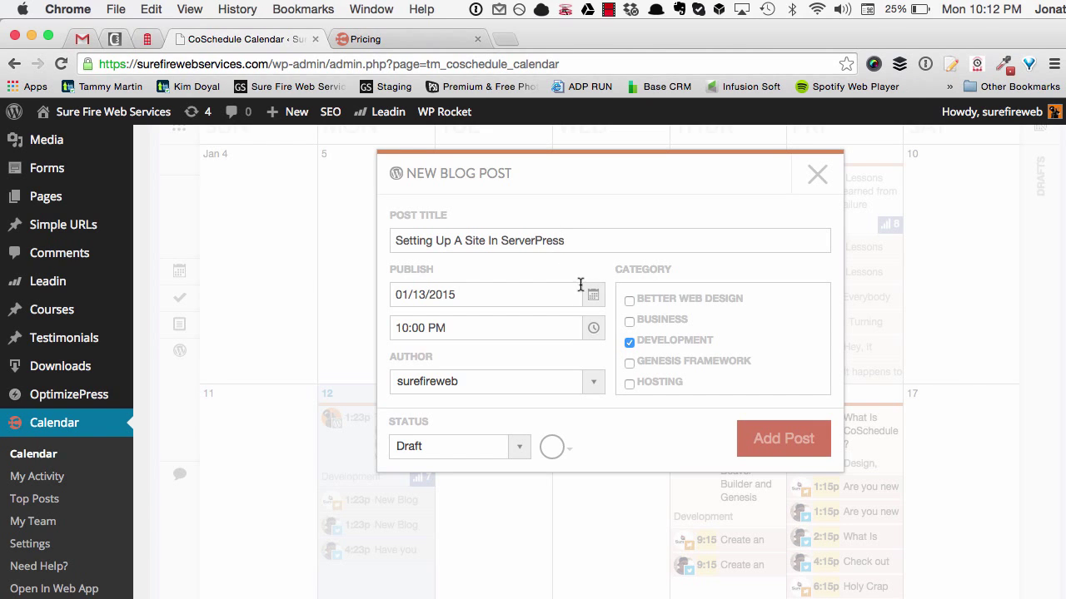
pyautogui.click(795, 439)
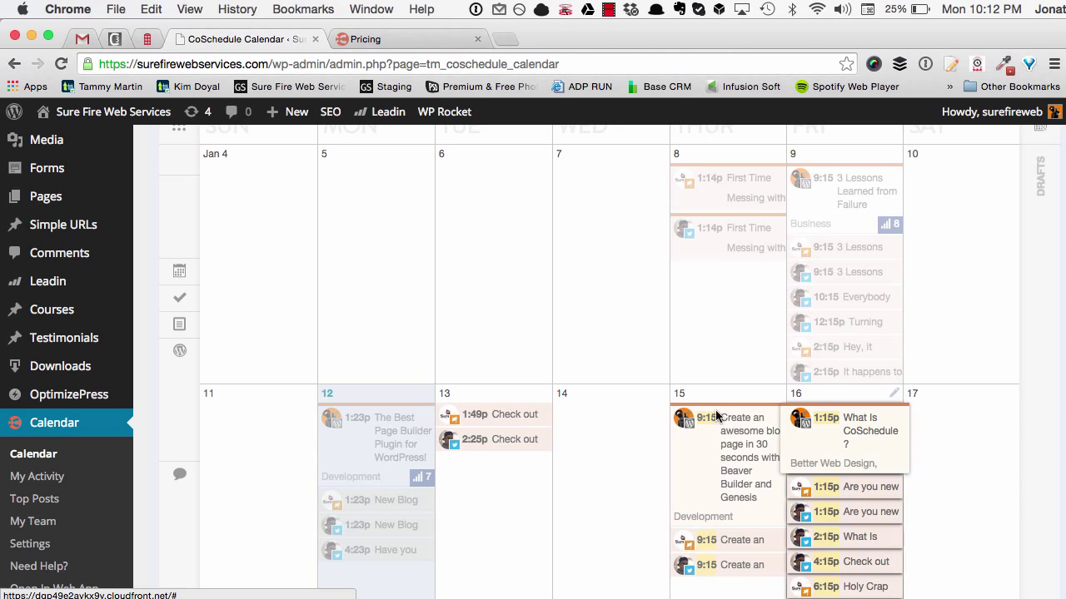
pyautogui.scroll(-2, 617, 329)
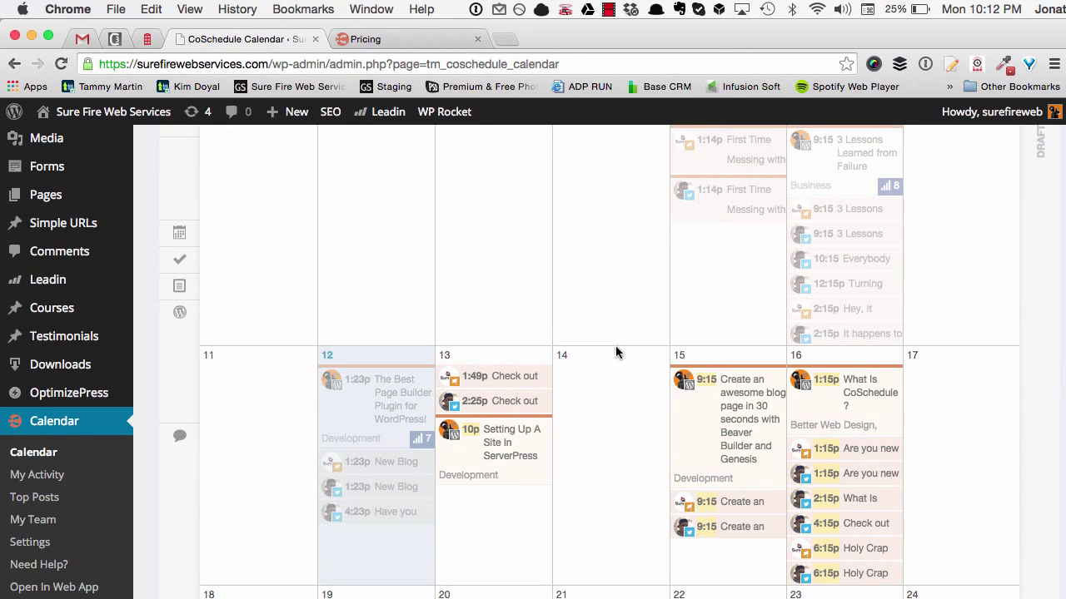
pyautogui.scroll(-3, 615, 345)
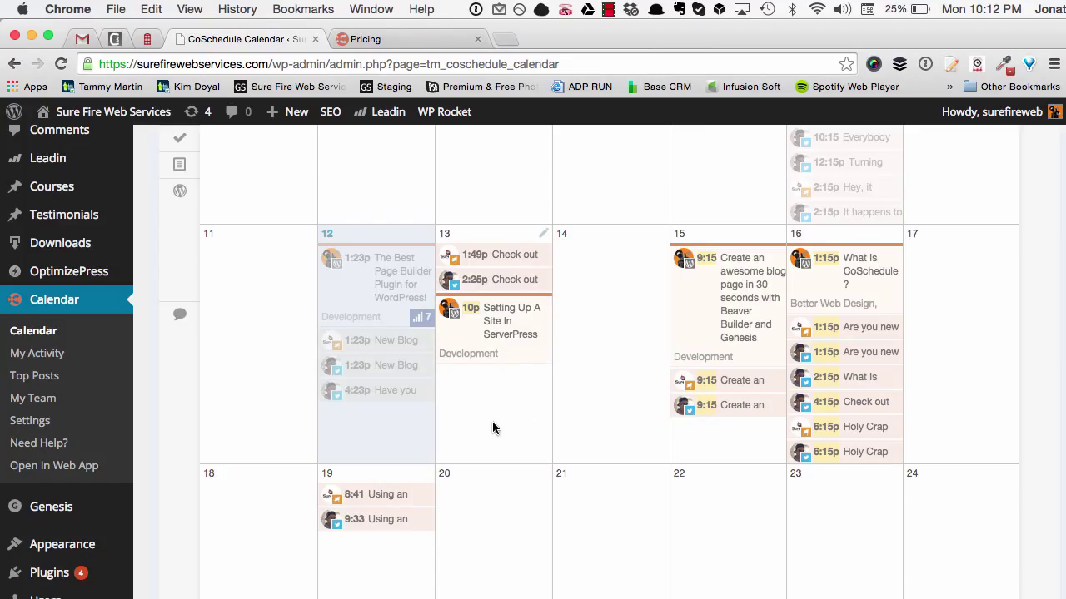
# Open the ServerPress post from January 13, review its author, category, status and schedule details, and close it.
pyautogui.click(510, 332)
pyautogui.scroll(2, 507, 331)
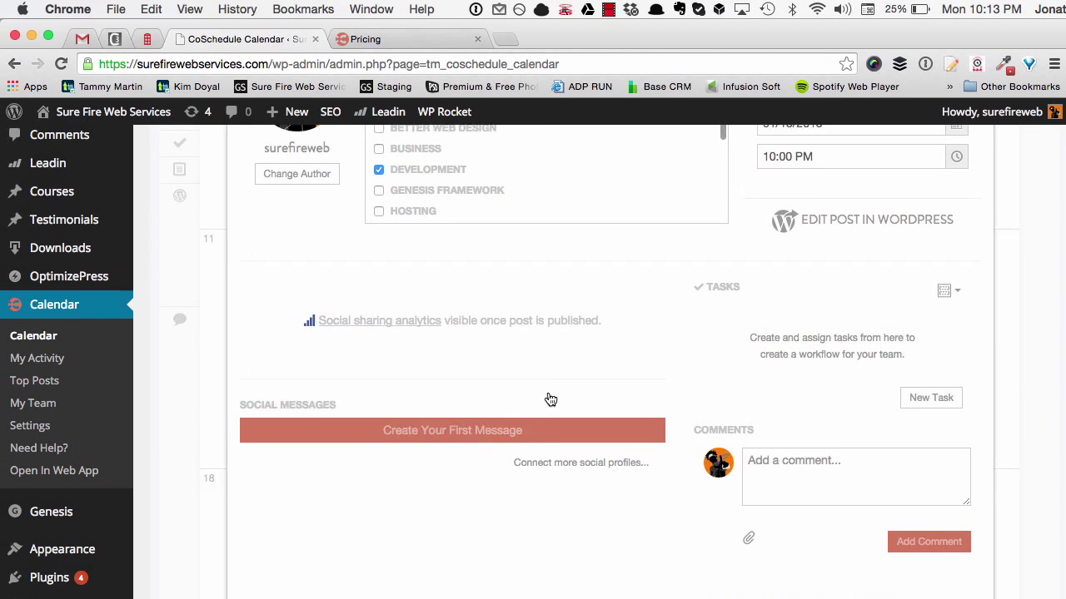
pyautogui.scroll(4, 862, 456)
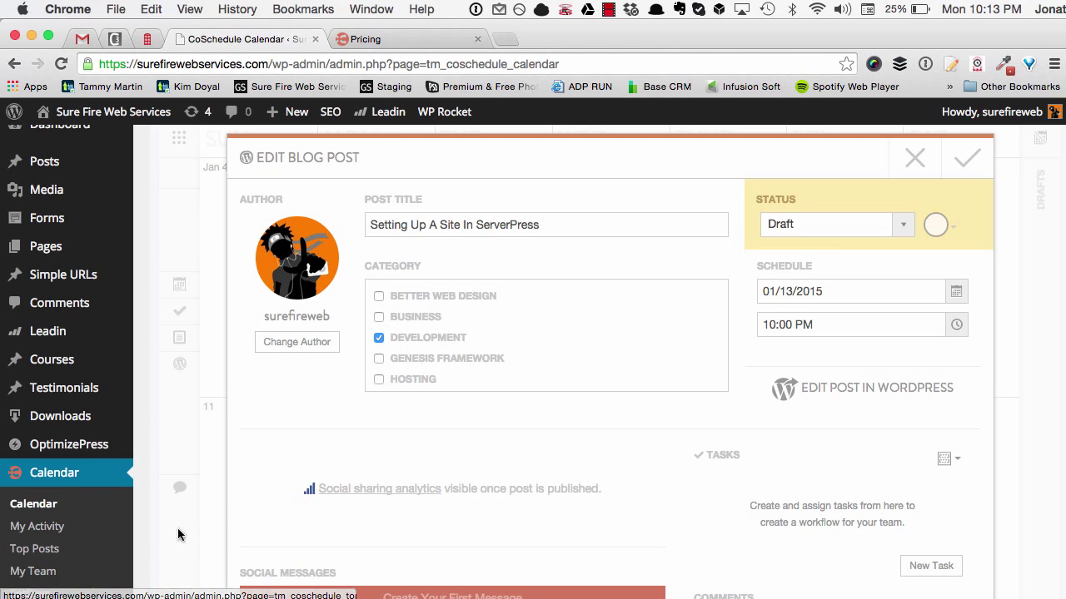
pyautogui.scroll(1, 400, 416)
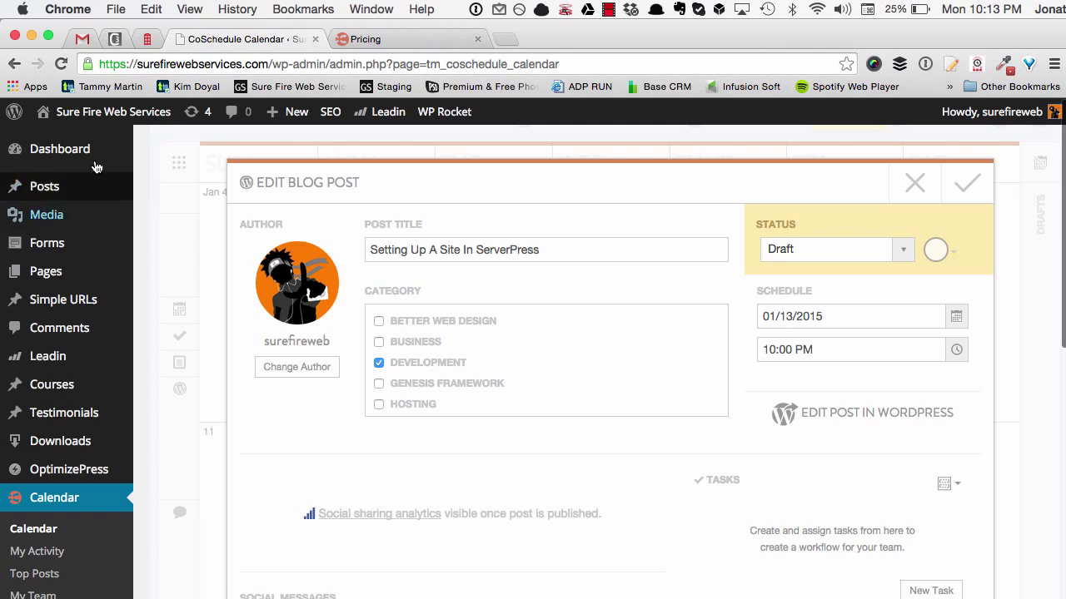
pyautogui.scroll(-1, 345, 471)
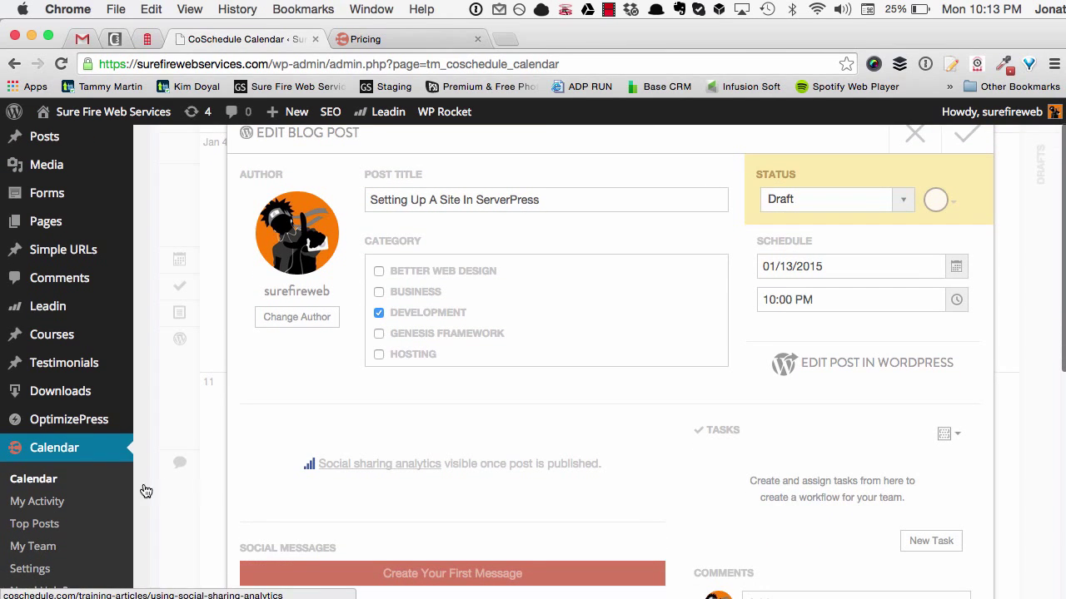
pyautogui.scroll(-1, 404, 383)
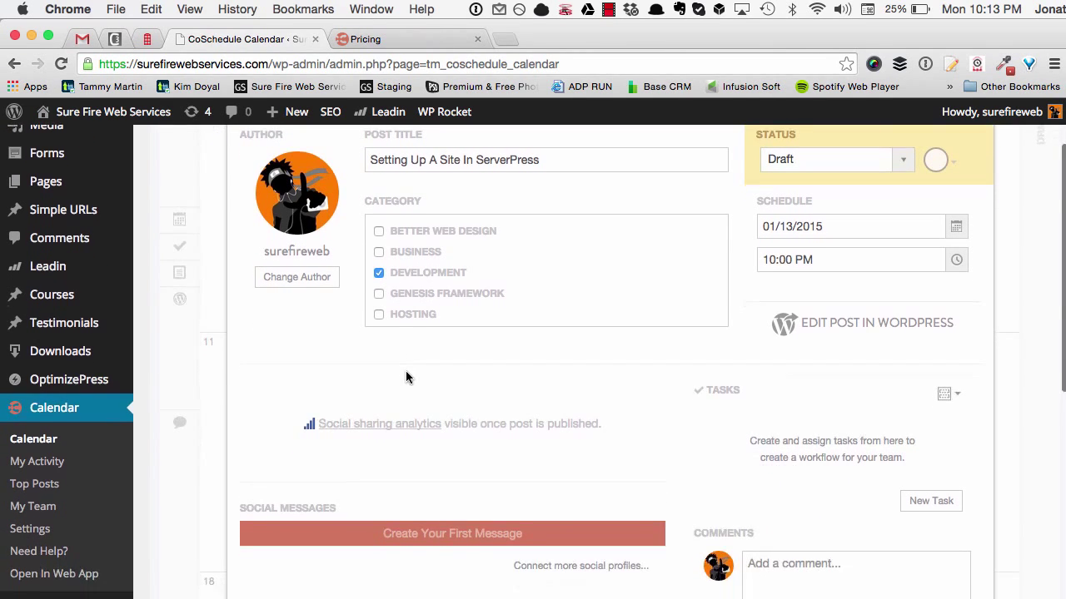
pyautogui.scroll(2, 998, 271)
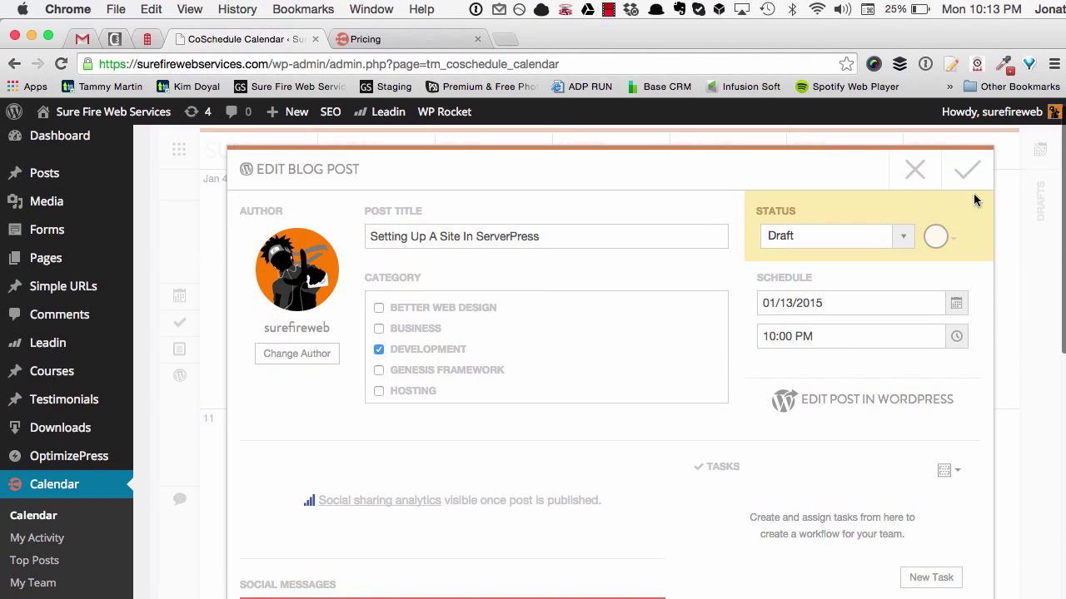
pyautogui.click(916, 172)
pyautogui.scroll(-4, 764, 339)
pyautogui.scroll(5, 636, 337)
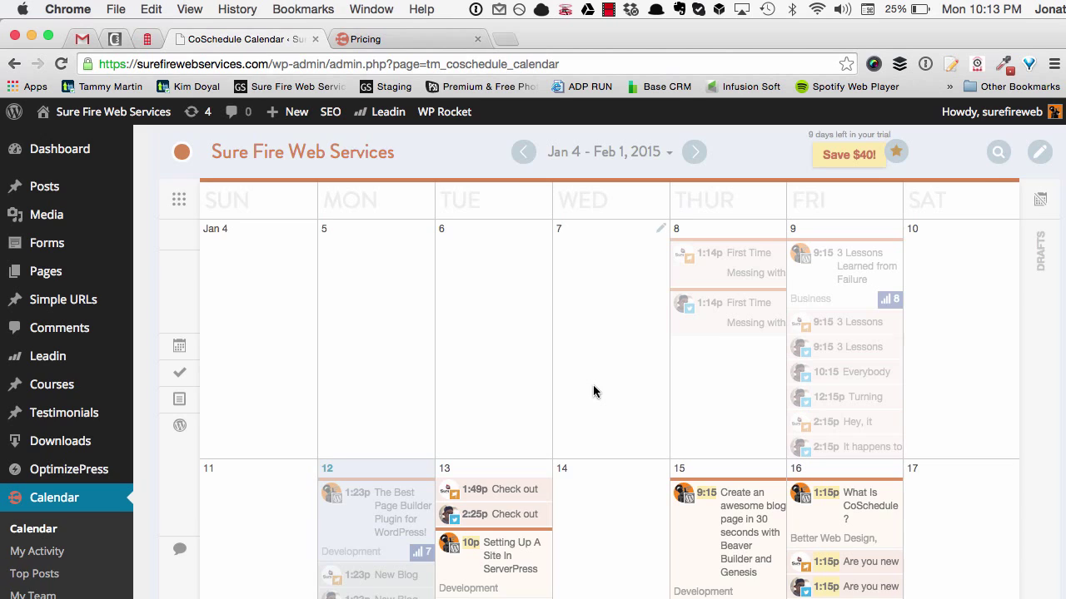
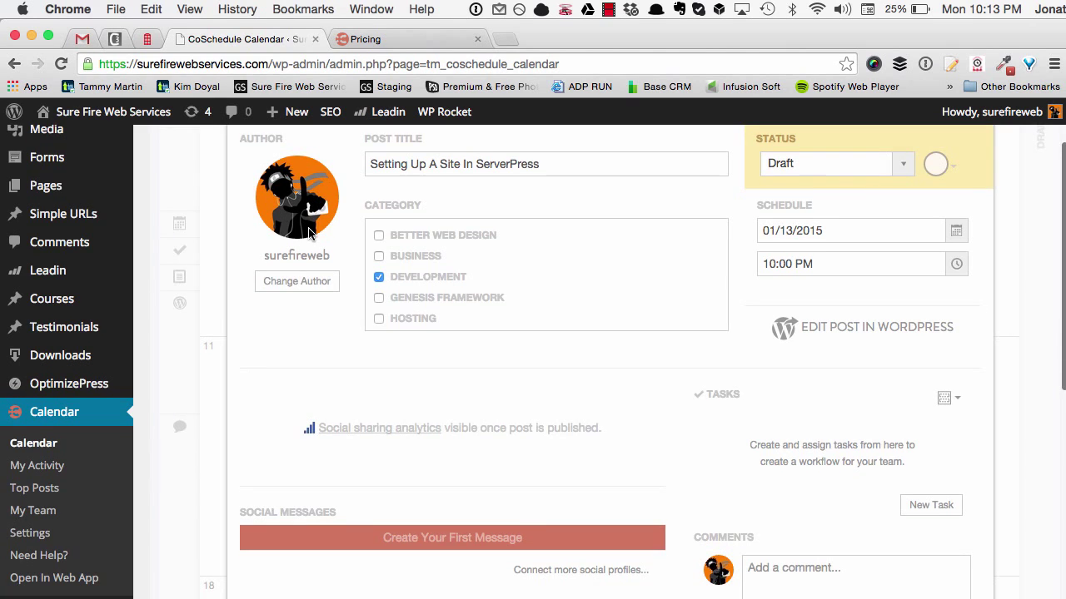
# Open the ServerPress post in the WordPress editor from its calendar details.
pyautogui.scroll(-2, 324, 295)
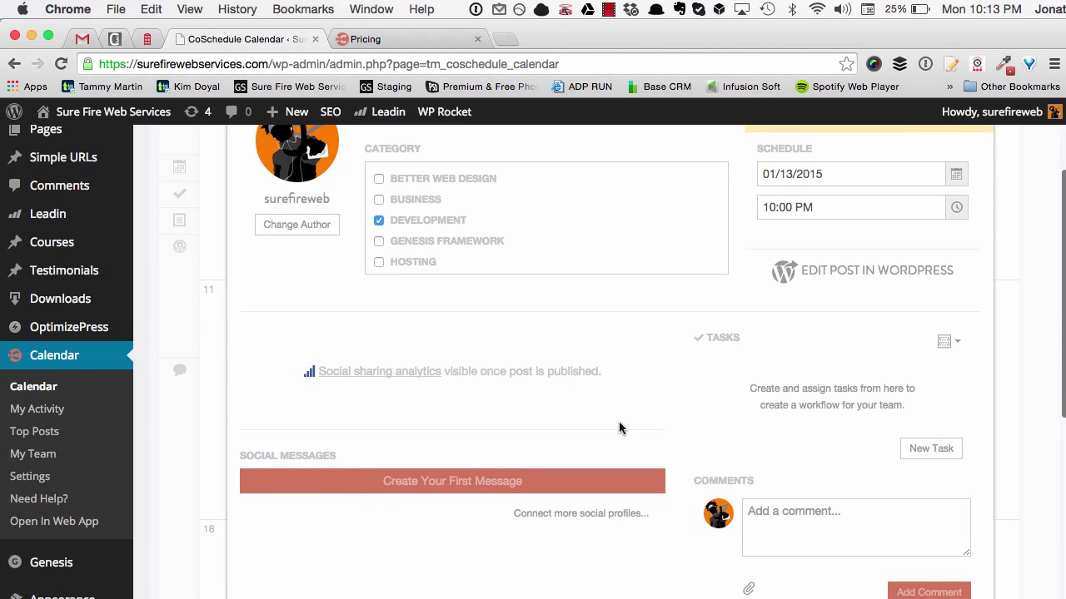
pyautogui.scroll(-3, 645, 361)
pyautogui.scroll(3, 644, 361)
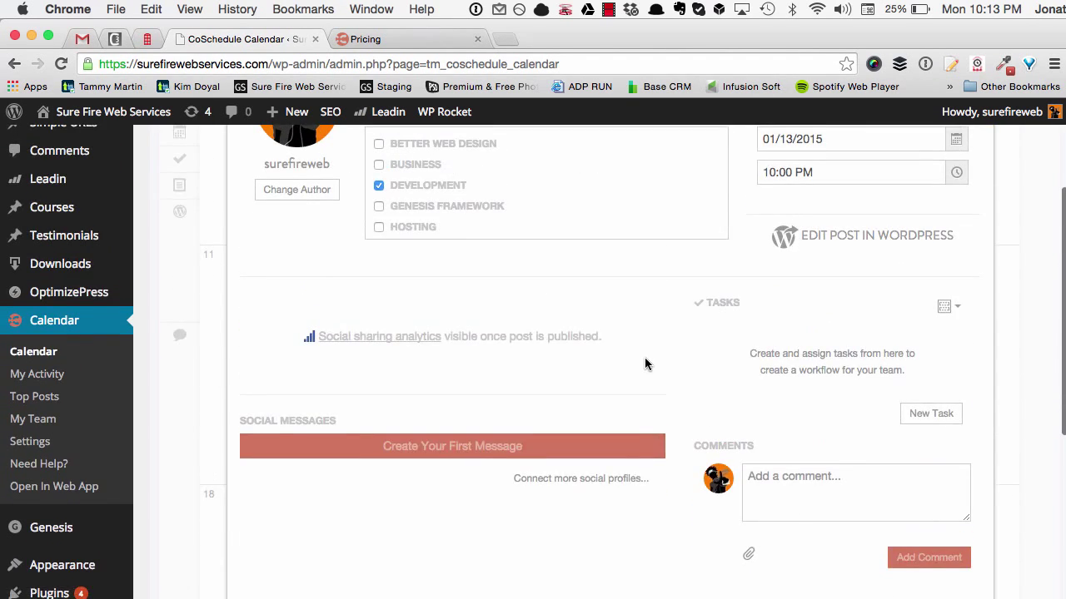
pyautogui.click(838, 263)
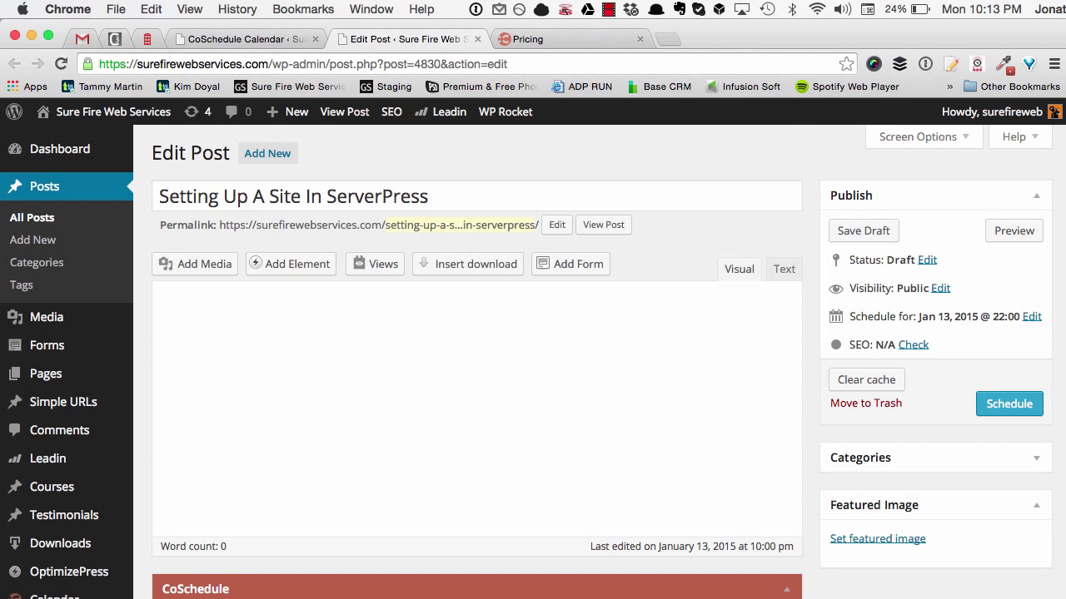
pyautogui.scroll(-5, 586, 382)
pyautogui.scroll(5, 529, 449)
# Write "This is going to be the post for ServerPress." as the post body and save the draft.
pyautogui.click(502, 407)
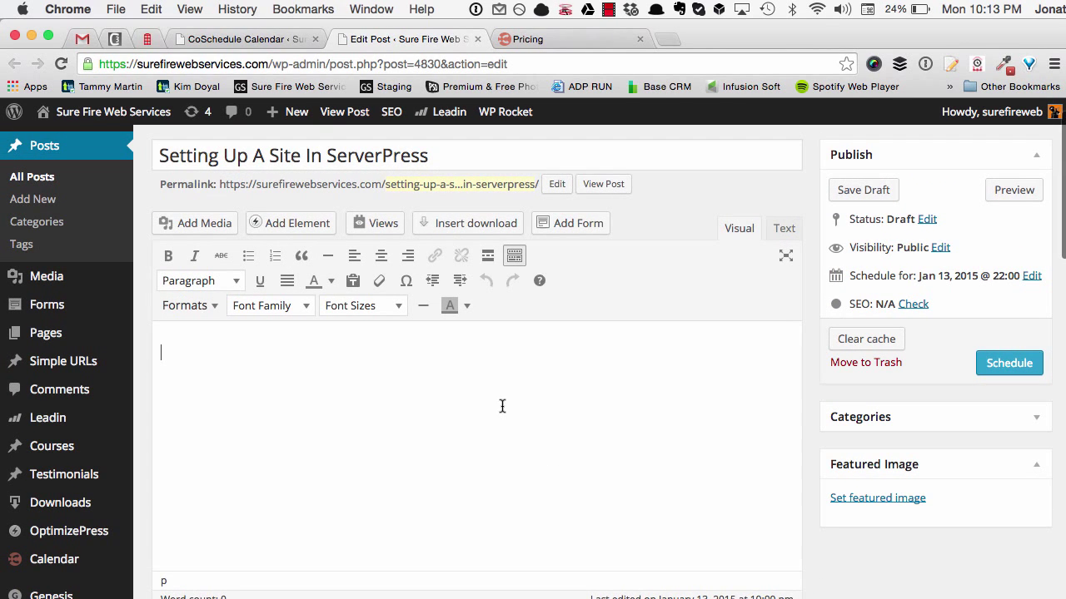
pyautogui.write('This is going to be the p')
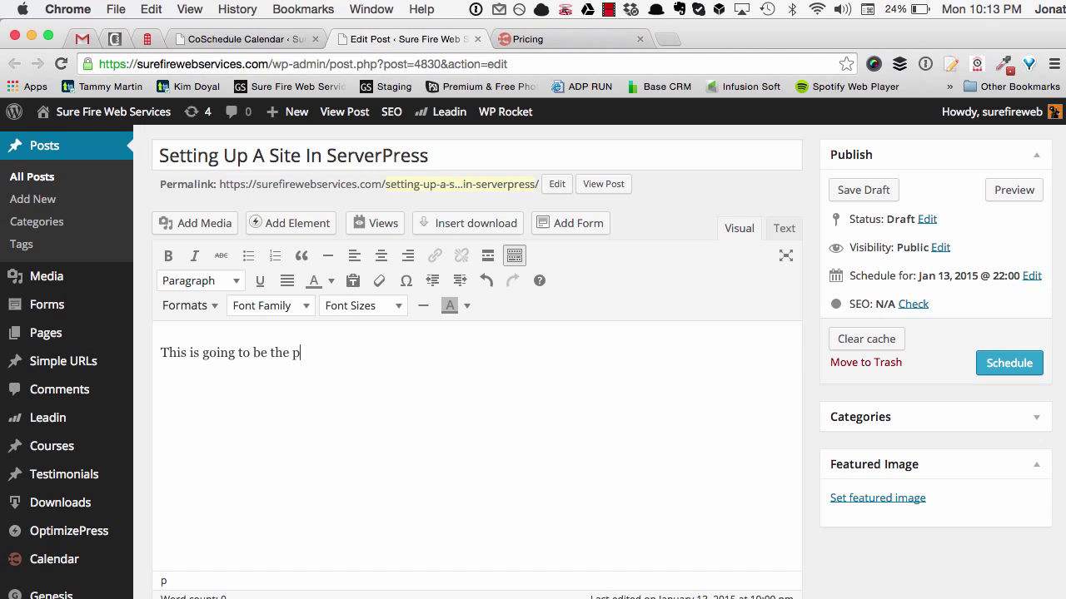
pyautogui.write('ost for ServerPress.')
pyautogui.scroll(-1, 616, 465)
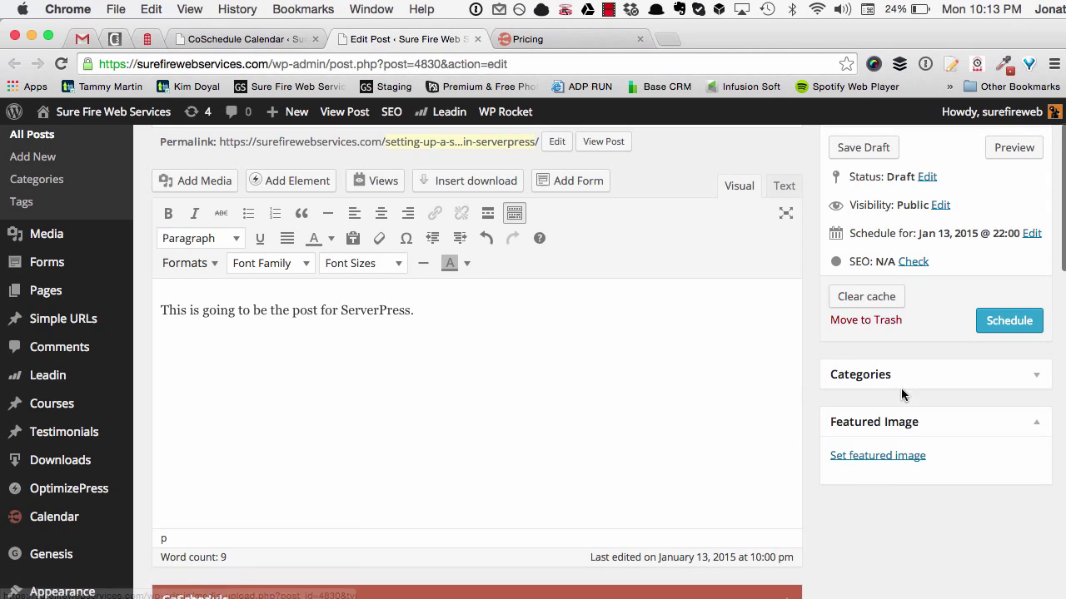
pyautogui.scroll(2, 901, 388)
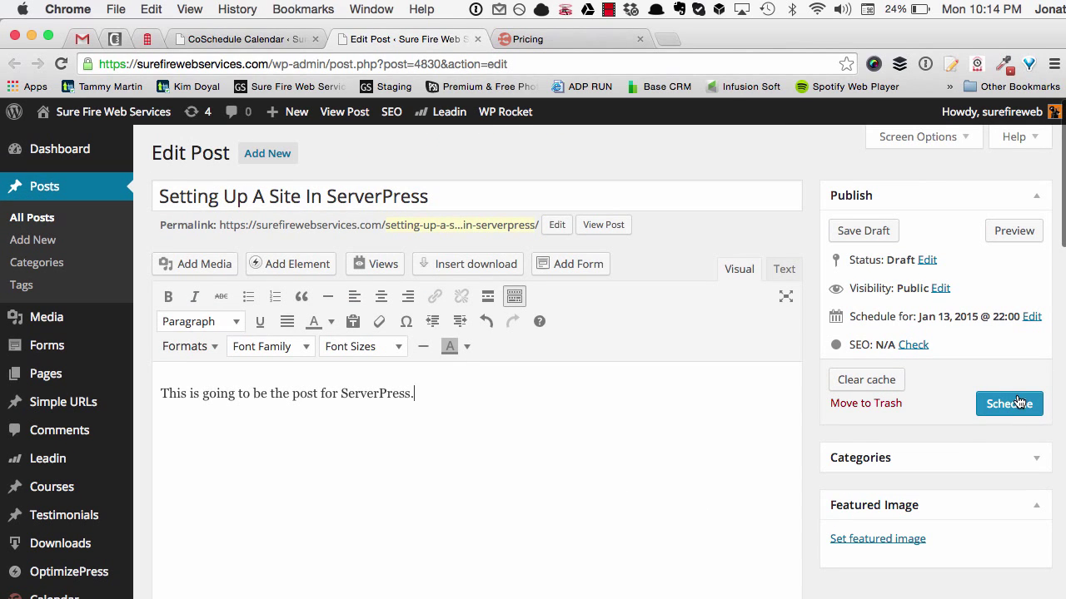
pyautogui.click(876, 231)
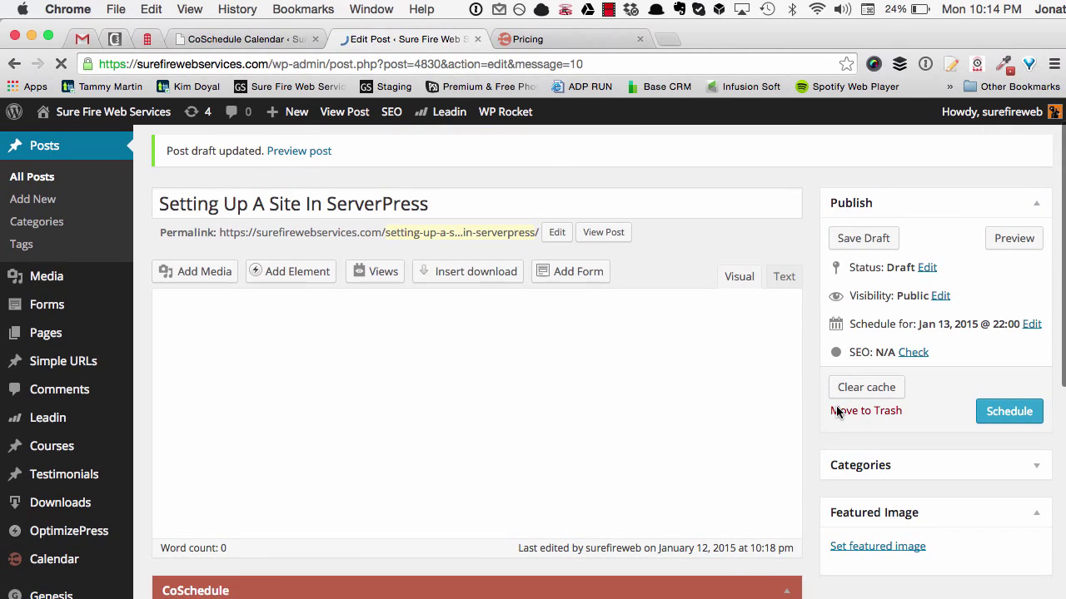
# Examine the CoSchedule section beneath the post editor, including its analytics, social messages, tasks and comments areas.
pyautogui.scroll(-5, 815, 321)
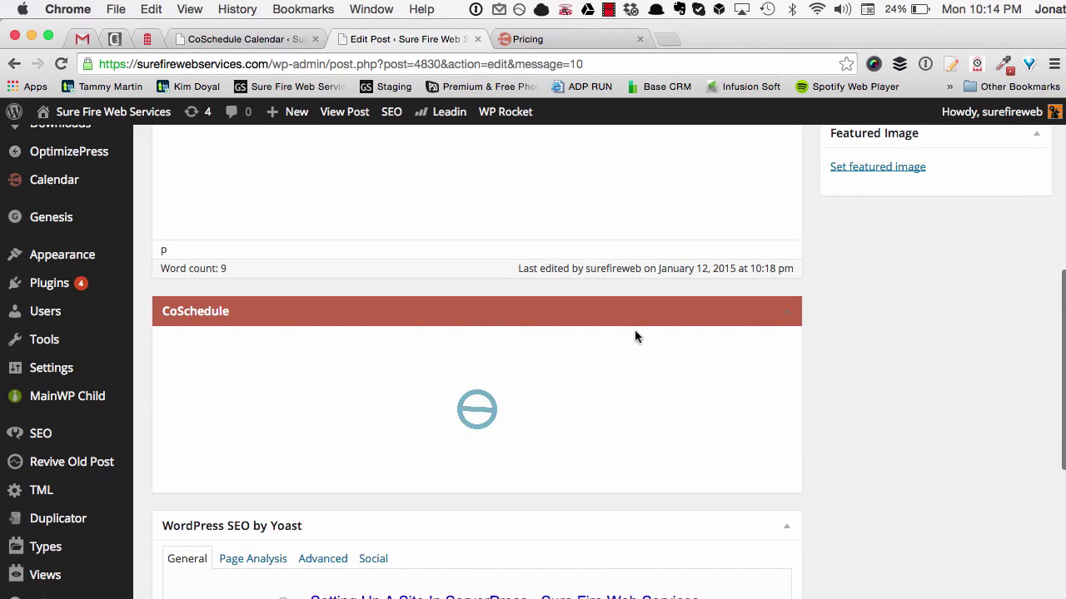
pyautogui.scroll(-1, 802, 350)
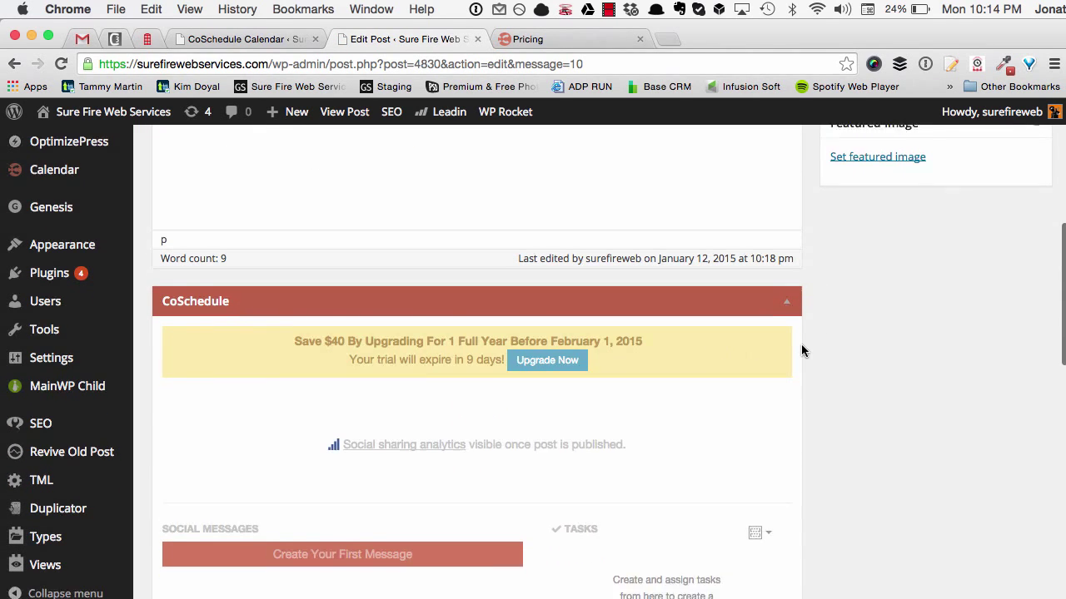
pyautogui.scroll(-3, 801, 350)
pyautogui.scroll(-4, 480, 288)
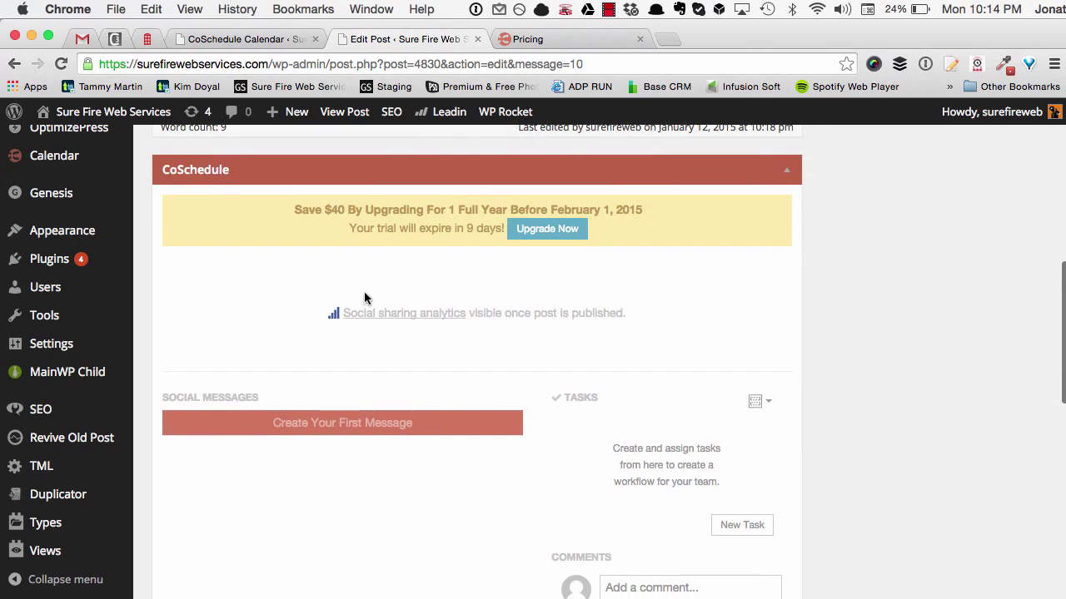
pyautogui.scroll(-2, 364, 298)
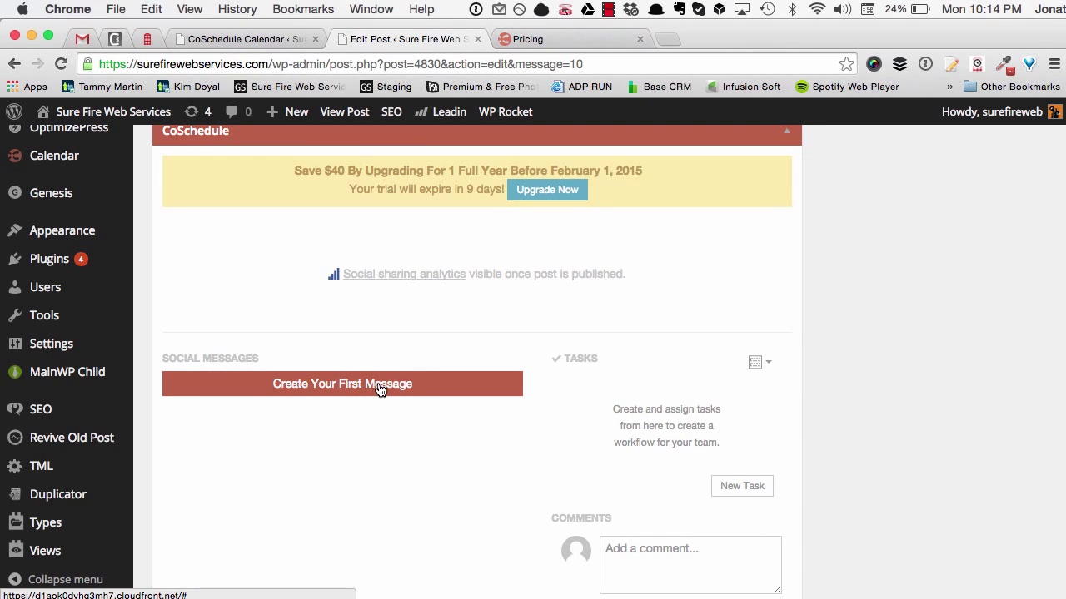
pyautogui.click(379, 389)
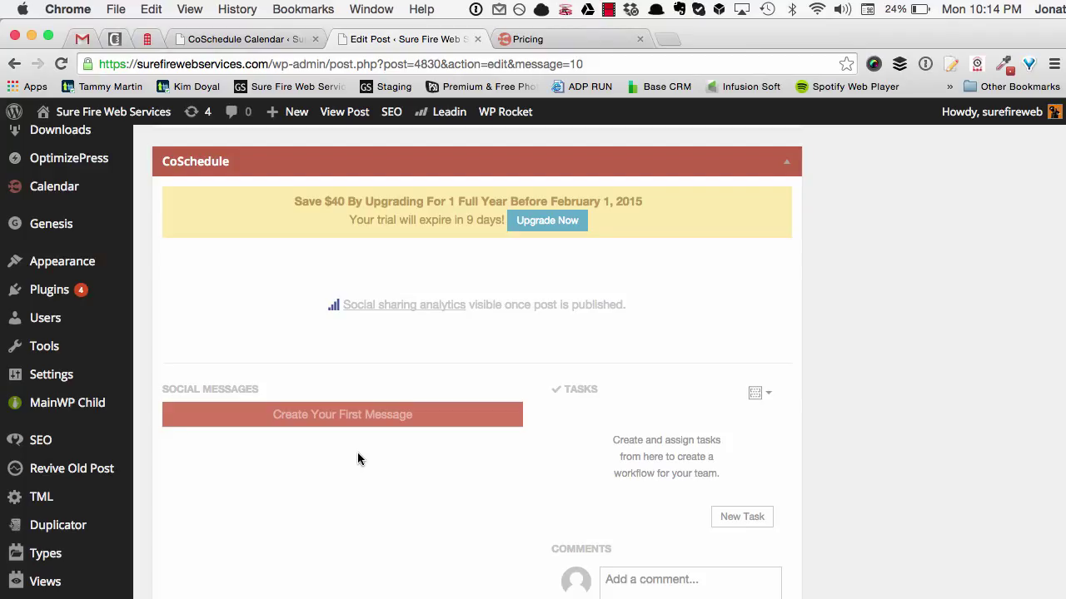
pyautogui.scroll(-2, 386, 391)
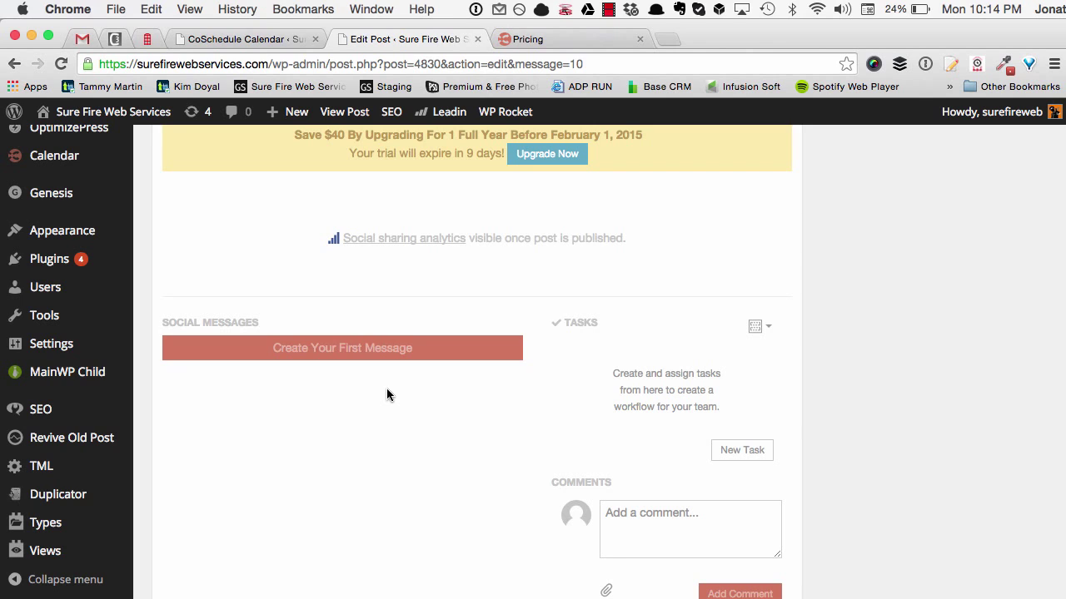
pyautogui.scroll(-3, 347, 286)
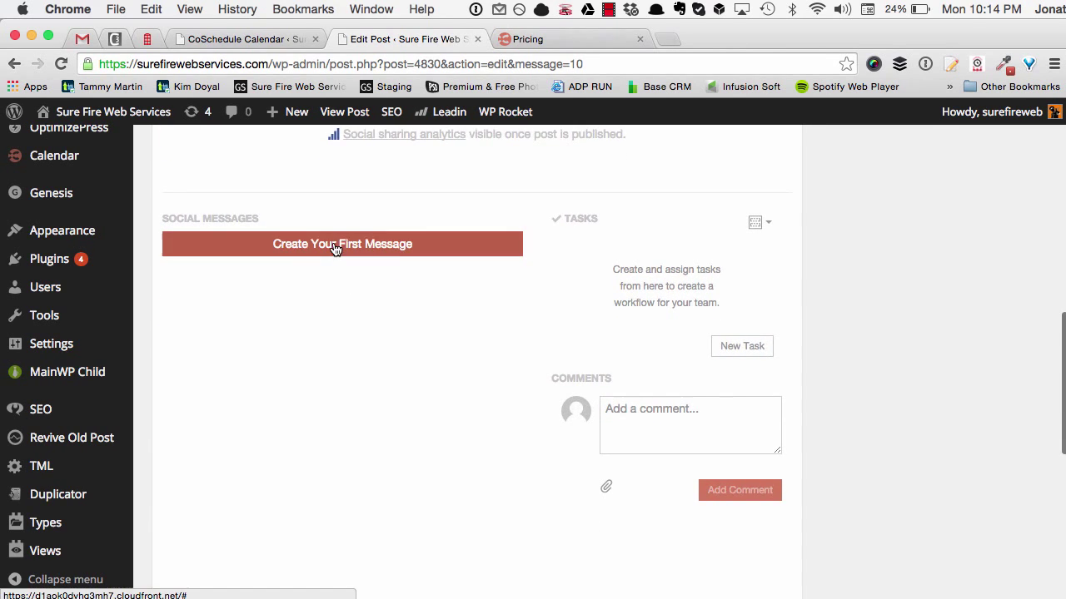
# Start the post's first social message and select the Sure Fire Web Services Inc. and SureFireWebServ profiles for it.
pyautogui.click(336, 244)
pyautogui.click(366, 273)
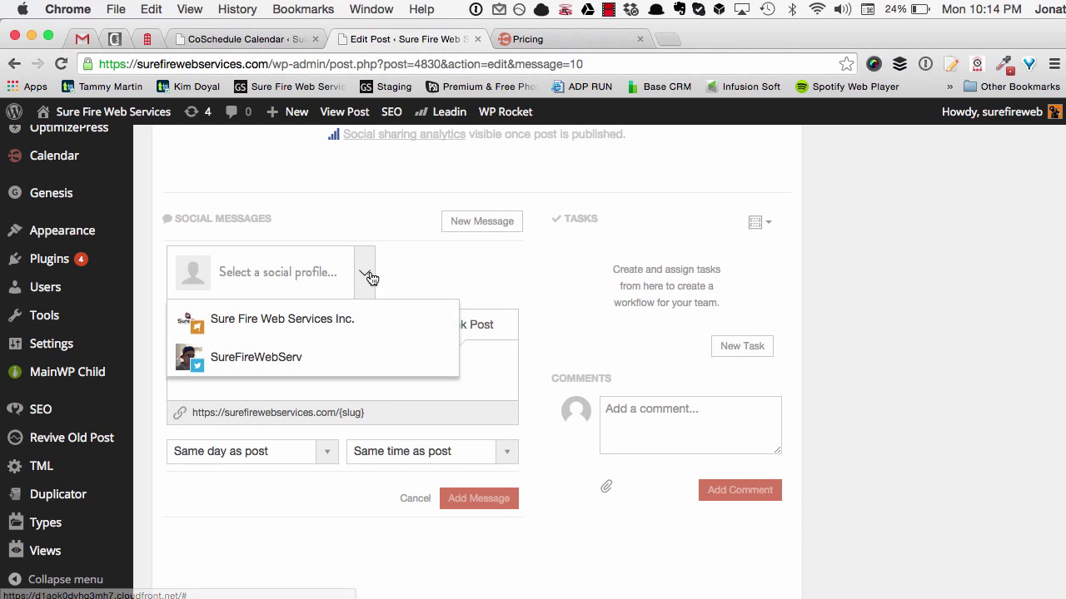
pyautogui.click(315, 320)
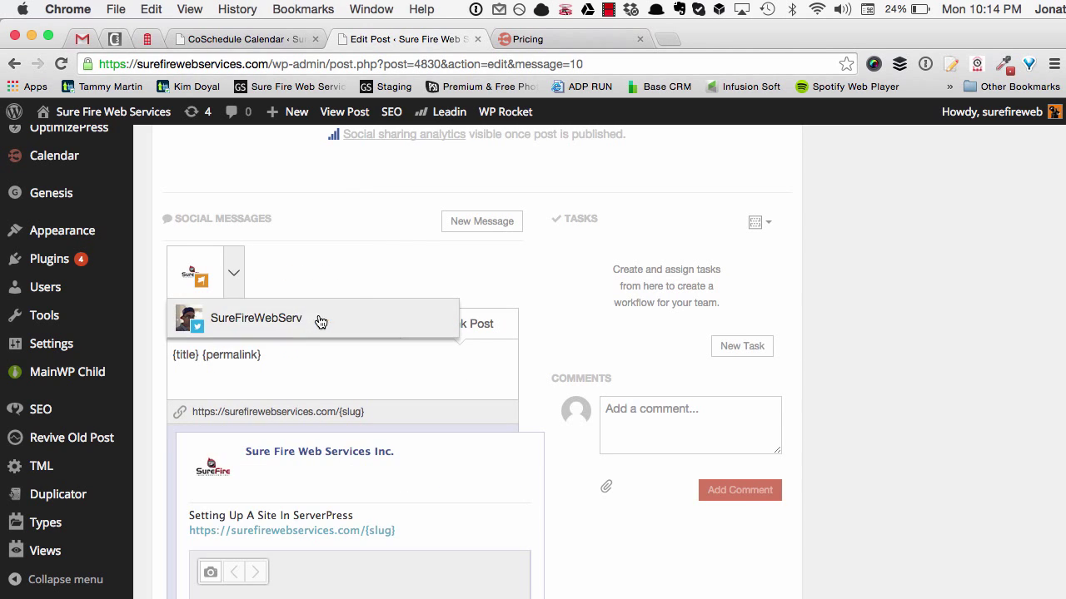
pyautogui.click(287, 327)
pyautogui.click(292, 367)
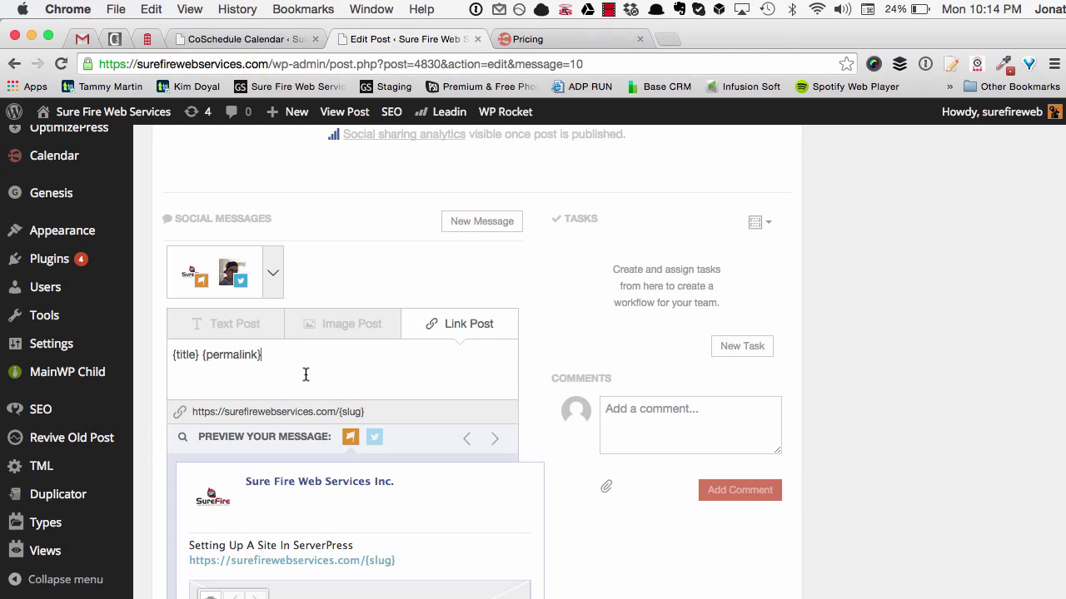
# Examine the link message's {title} {permalink} text, its preview and the file chooser for its image.
pyautogui.doubleClick(173, 355)
pyautogui.click(209, 355)
pyautogui.scroll(-2, 283, 366)
pyautogui.scroll(-2, 281, 372)
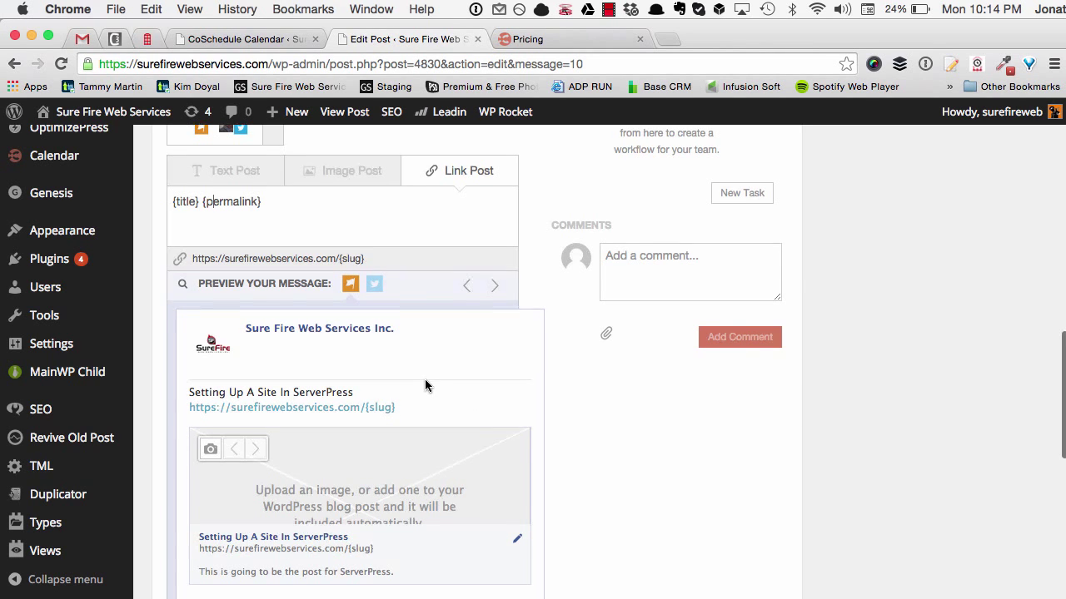
pyautogui.scroll(-2, 424, 383)
pyautogui.scroll(-1, 425, 386)
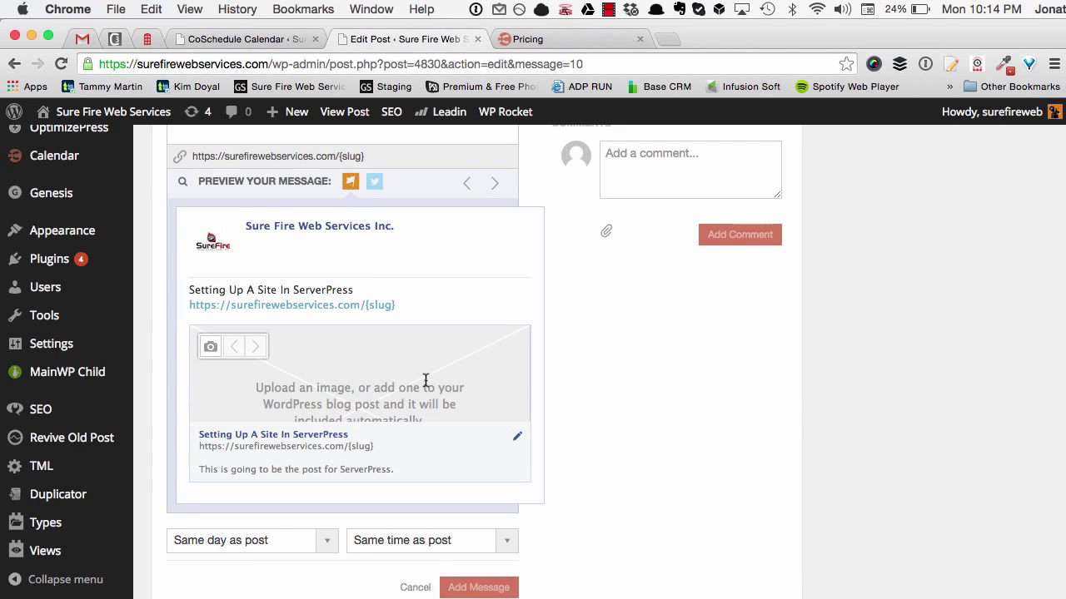
pyautogui.scroll(2, 425, 380)
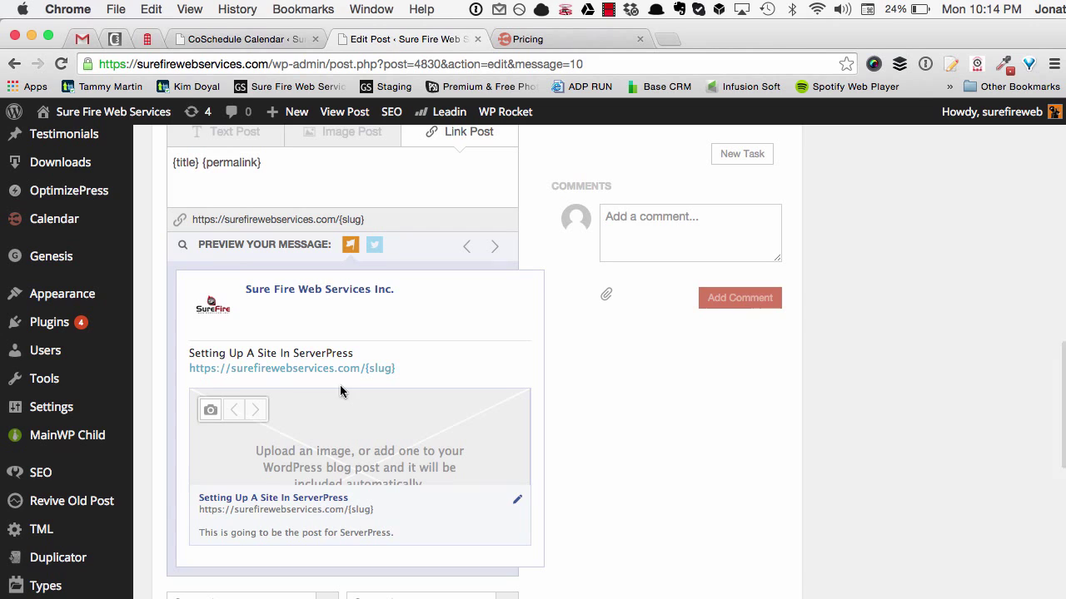
pyautogui.click(210, 411)
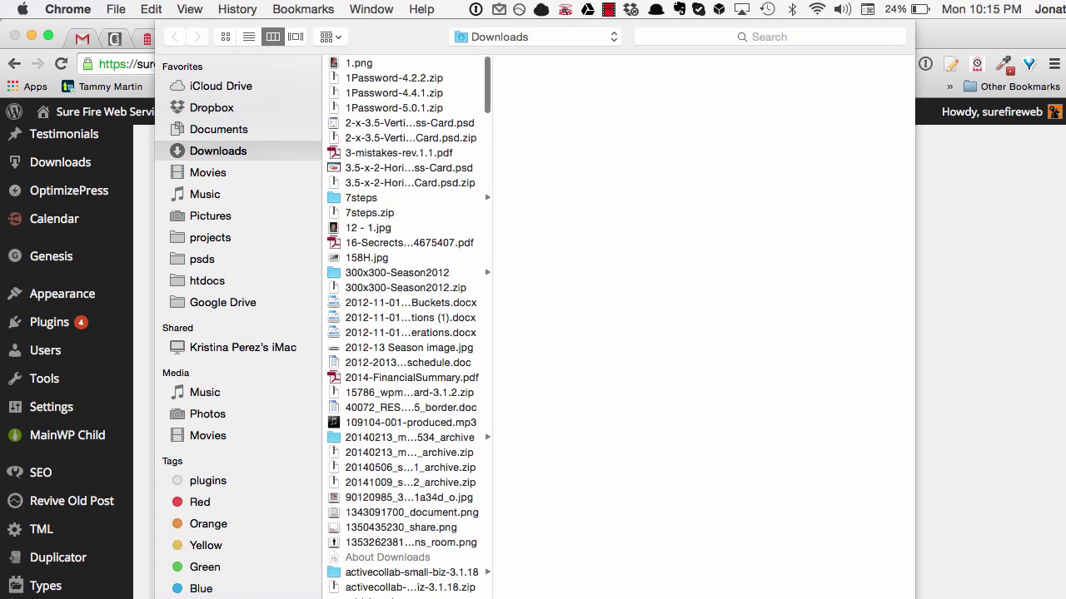
pyautogui.press('Escape')
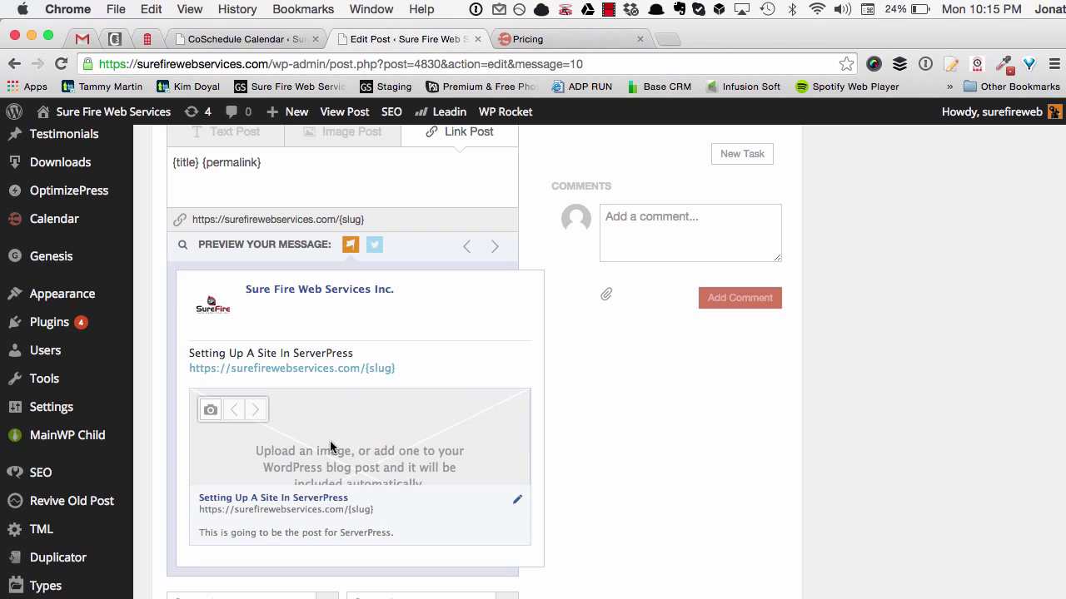
# Review the message's selected profiles, link post preview, and day and time scheduling fields.
pyautogui.scroll(1, 462, 543)
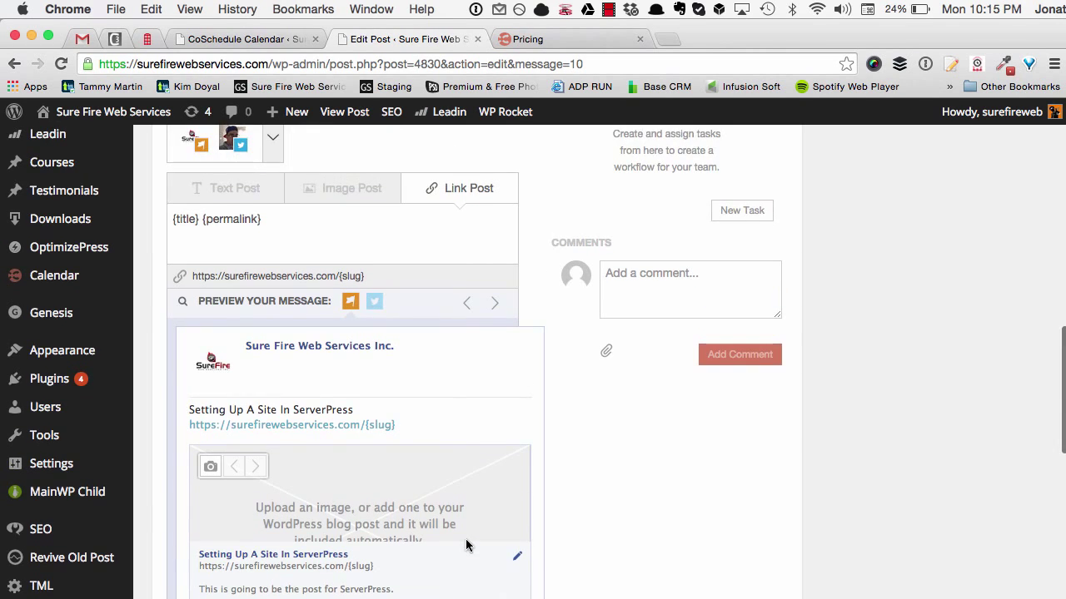
pyautogui.scroll(-3, 424, 435)
pyautogui.scroll(-1, 410, 394)
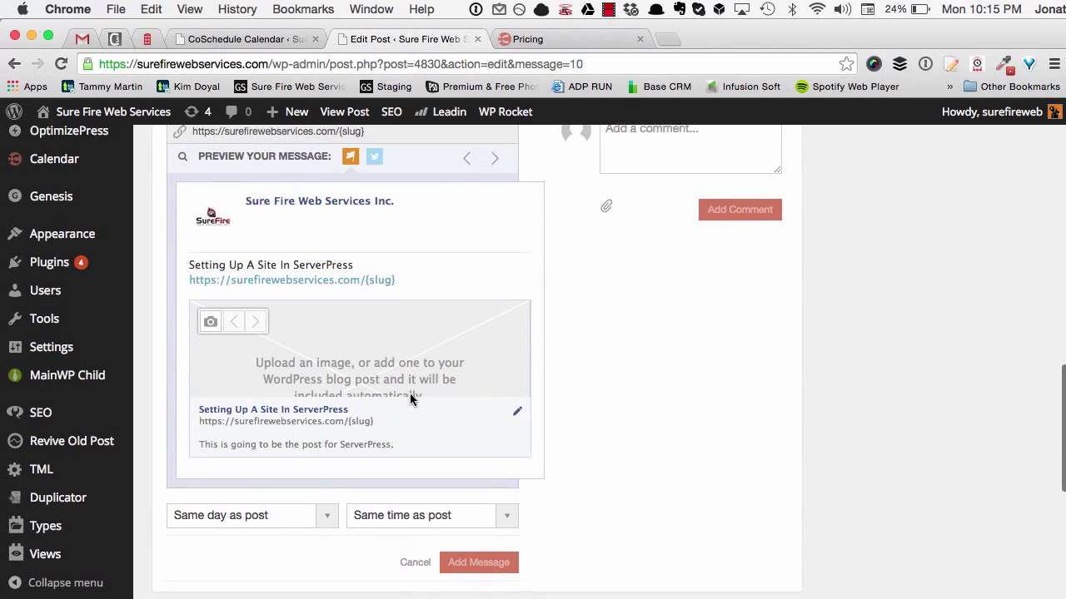
pyautogui.scroll(2, 409, 393)
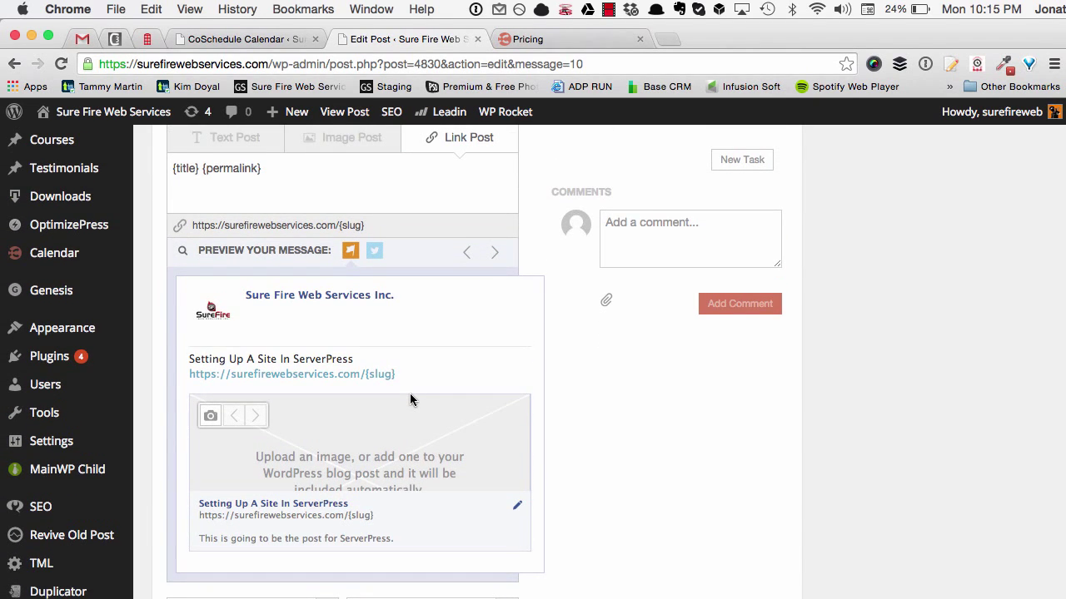
pyautogui.scroll(2, 410, 393)
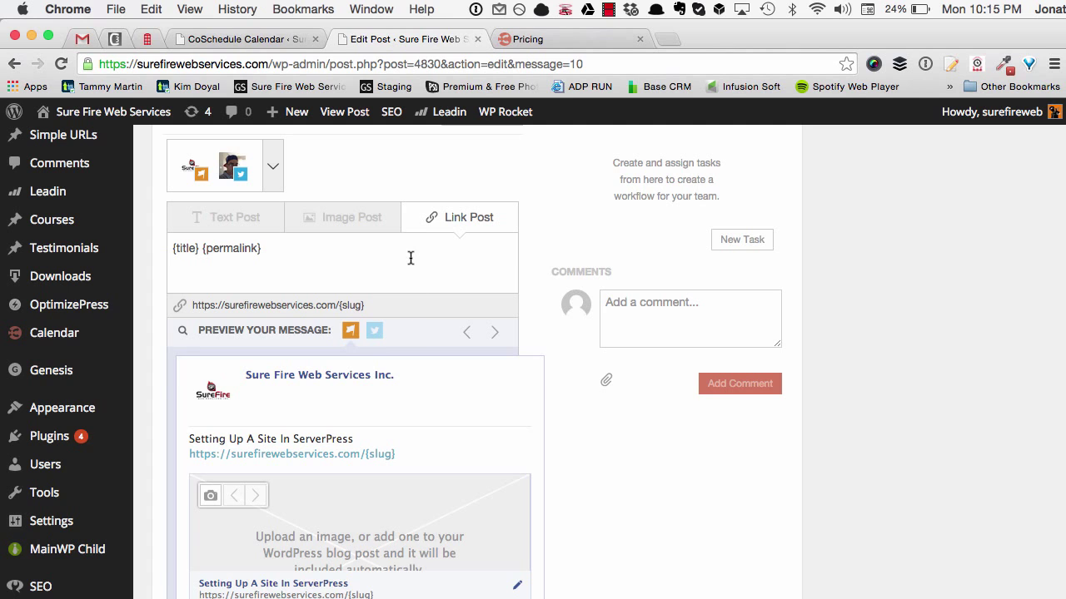
pyautogui.scroll(4, 410, 246)
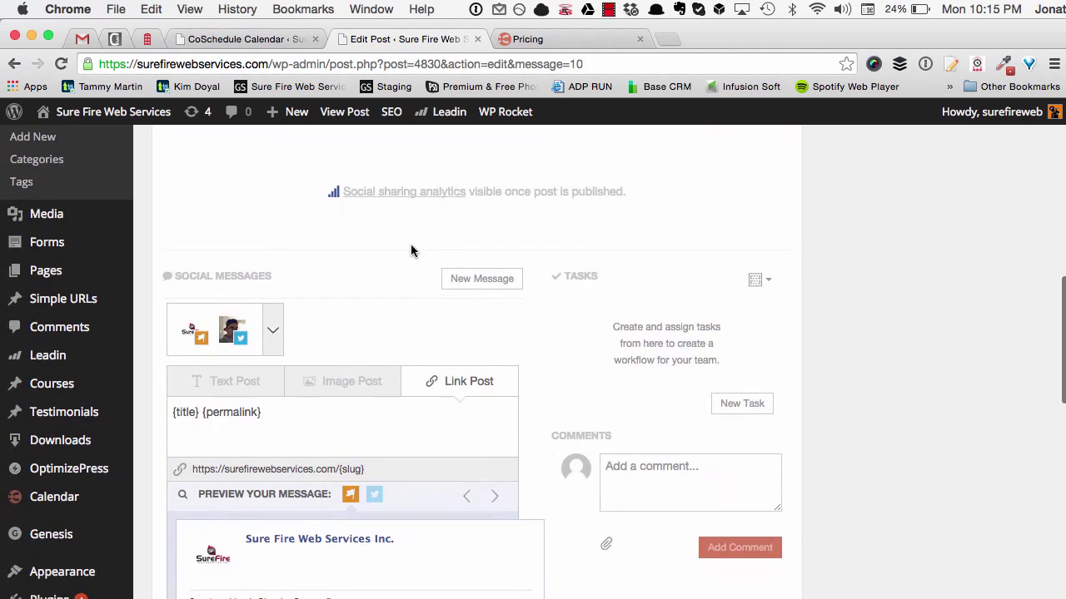
pyautogui.scroll(-1, 410, 250)
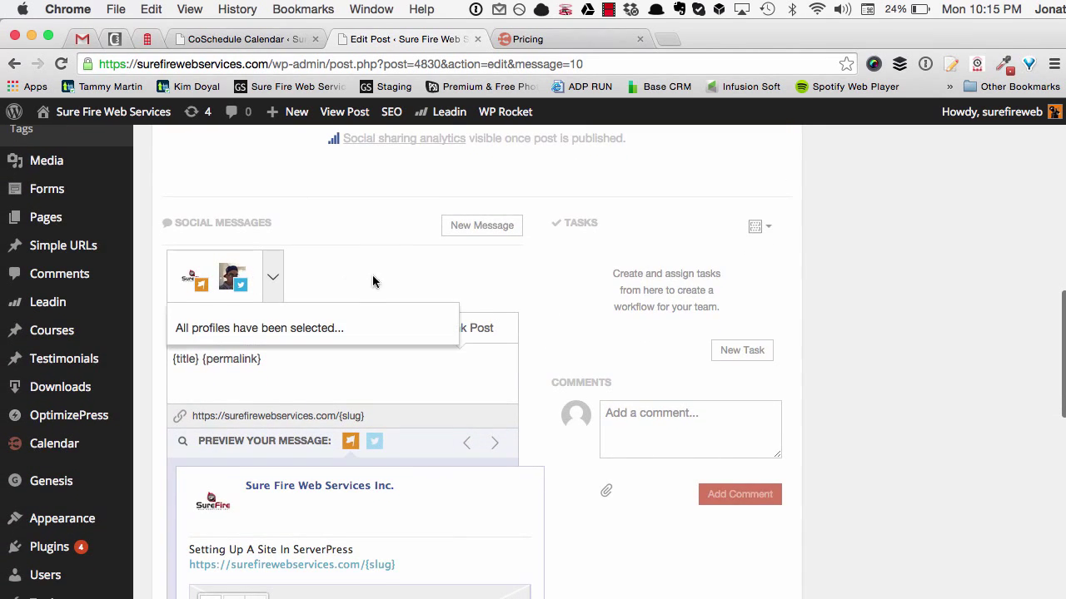
pyautogui.scroll(-3, 381, 274)
pyautogui.scroll(-5, 443, 391)
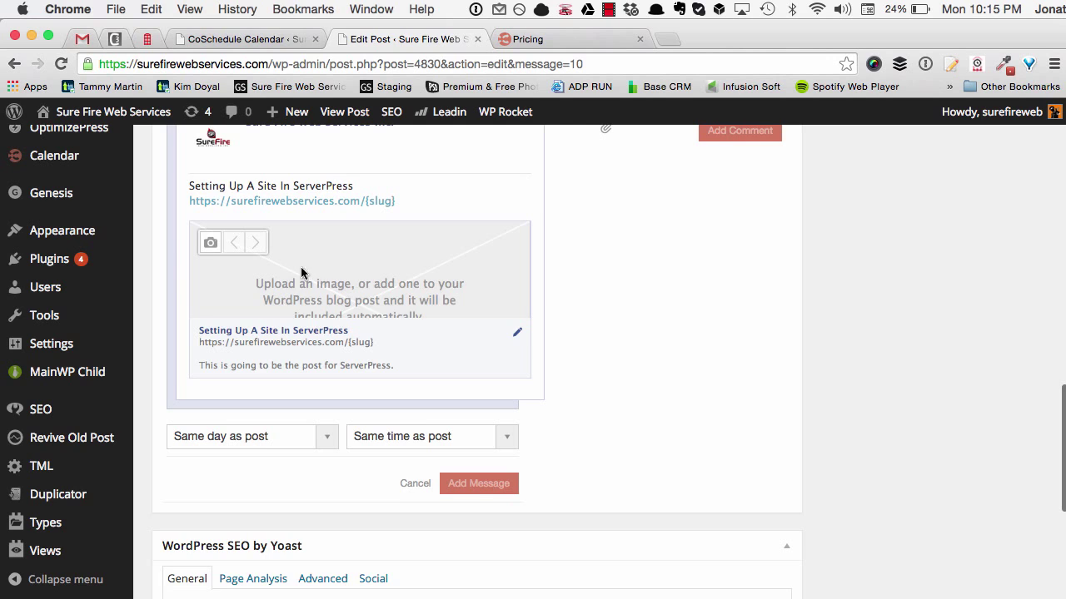
pyautogui.scroll(1, 296, 320)
pyautogui.scroll(-1, 296, 320)
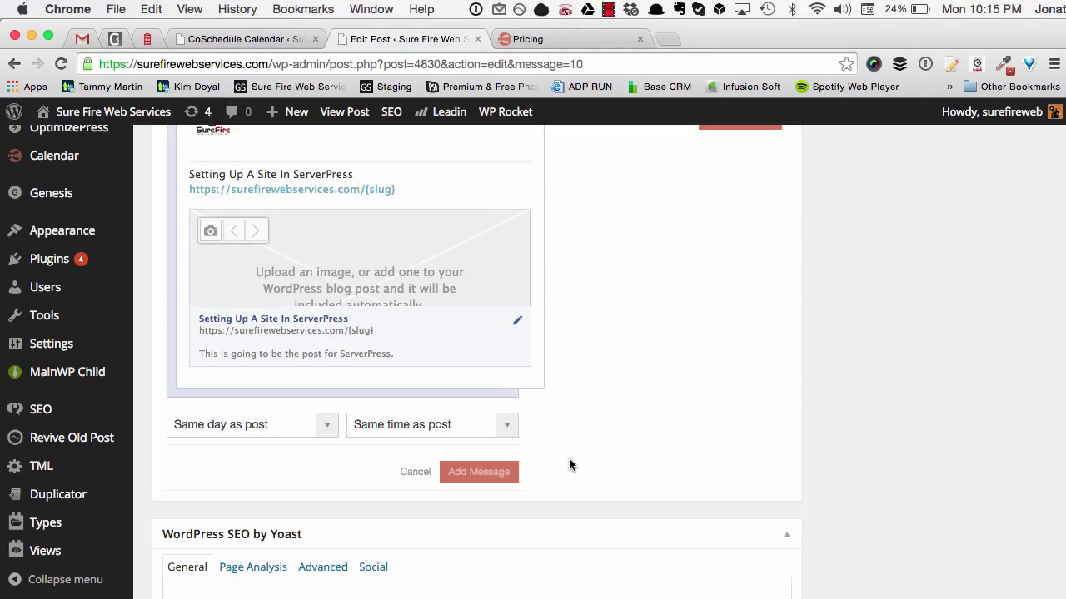
# Set the message time to 1 hour after post and add the message for both profiles.
pyautogui.click(510, 427)
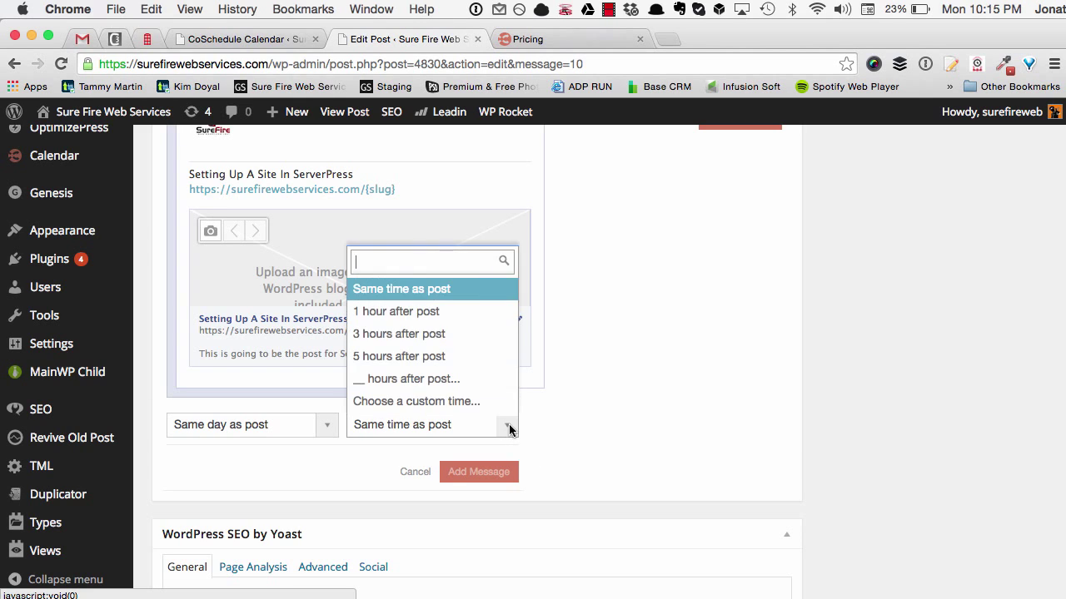
pyautogui.click(417, 313)
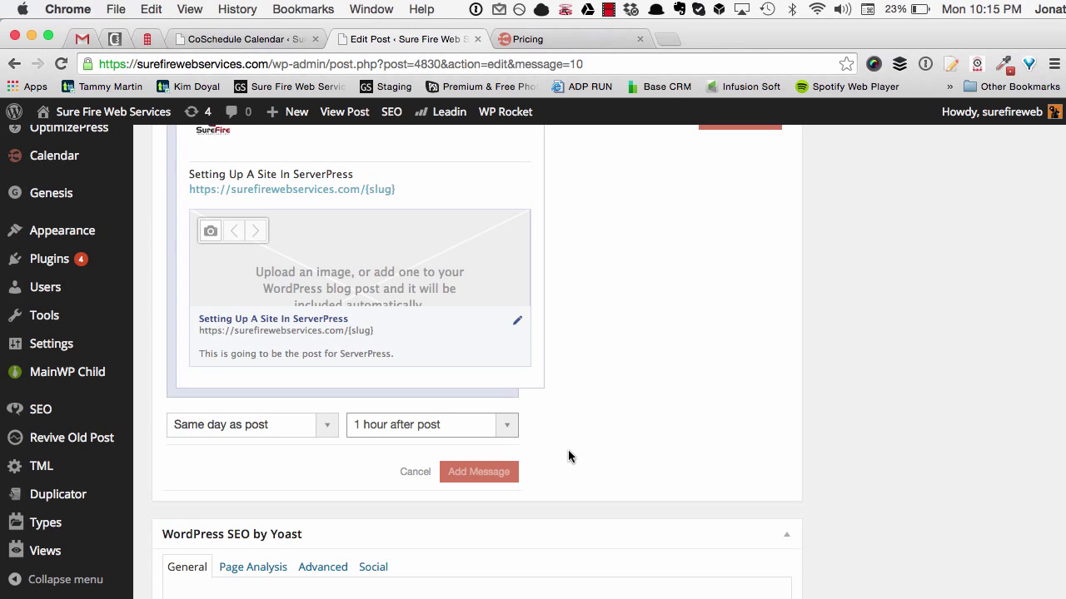
pyautogui.scroll(3, 291, 347)
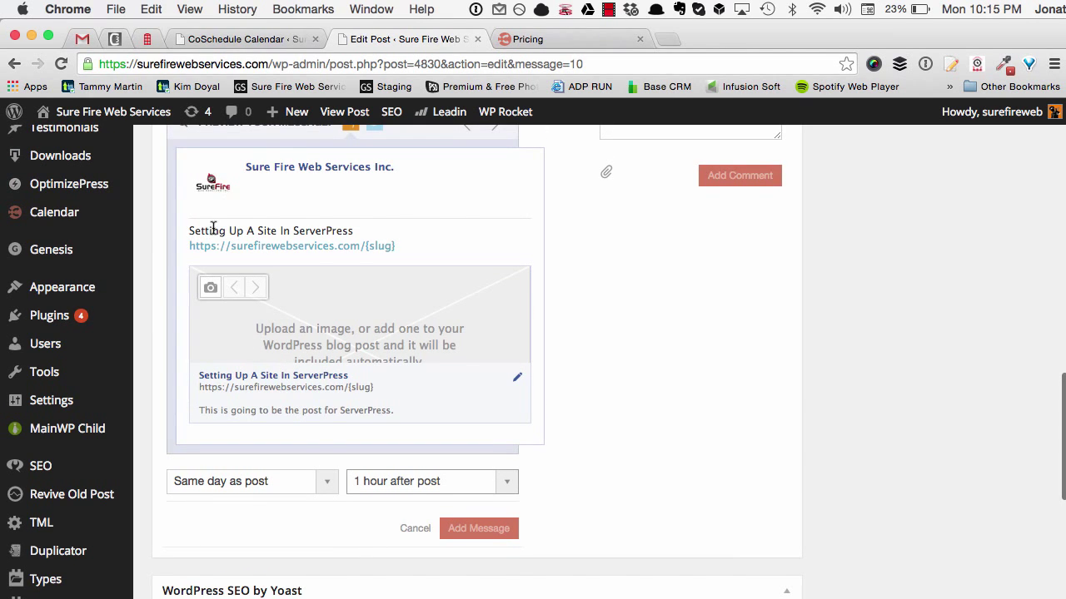
pyautogui.scroll(-3, 385, 265)
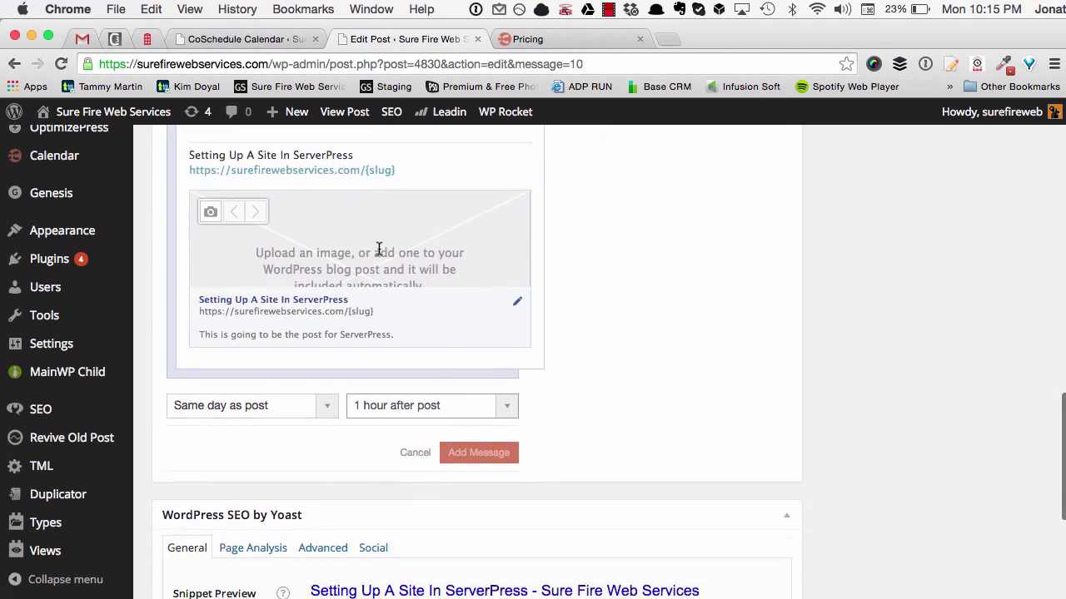
pyautogui.click(507, 400)
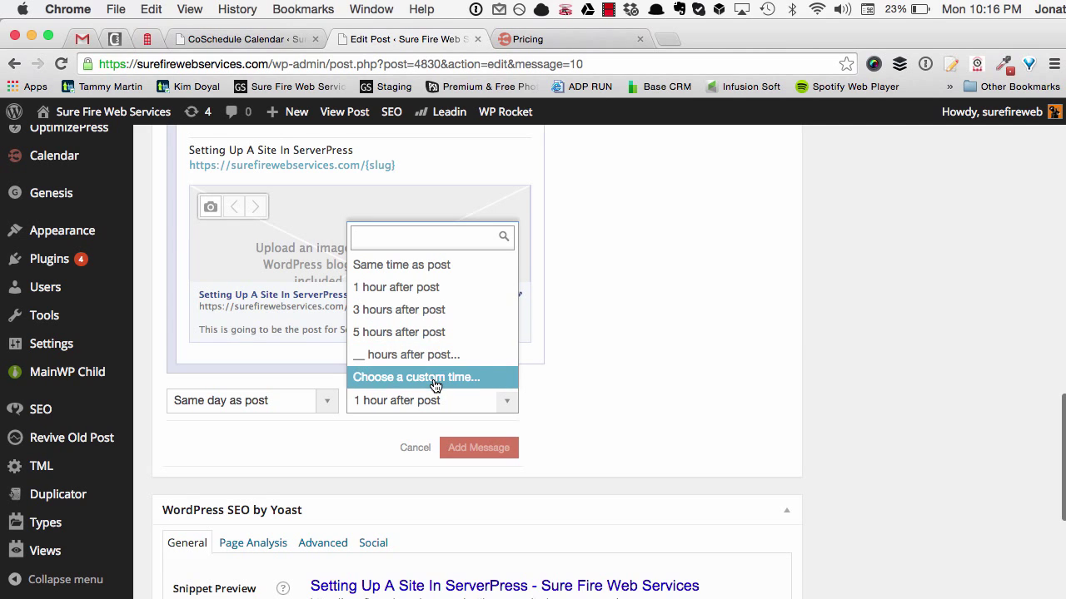
pyautogui.click(566, 426)
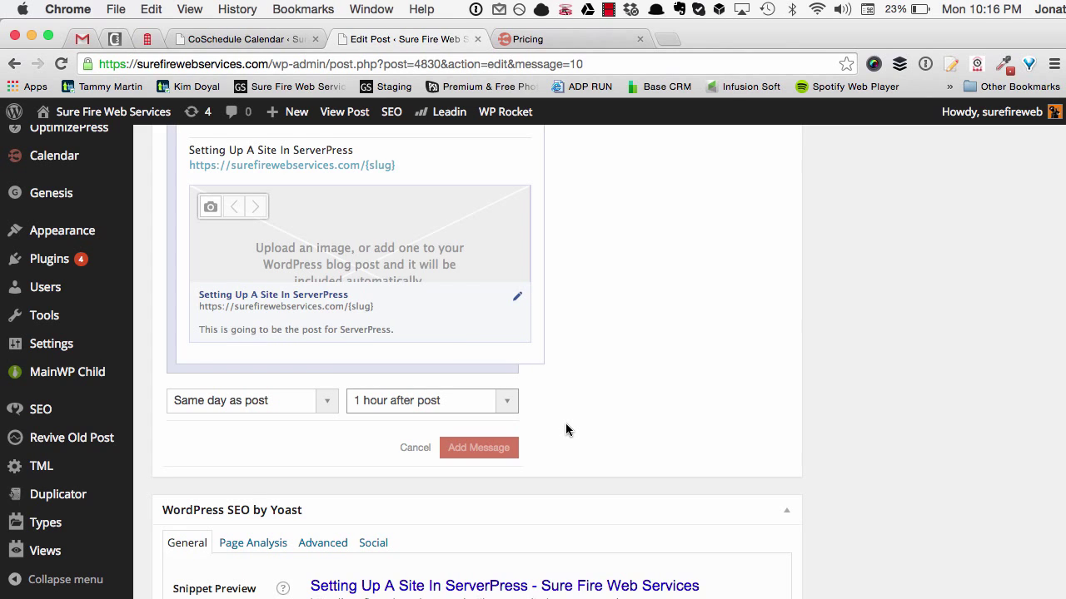
pyautogui.scroll(-1, 571, 433)
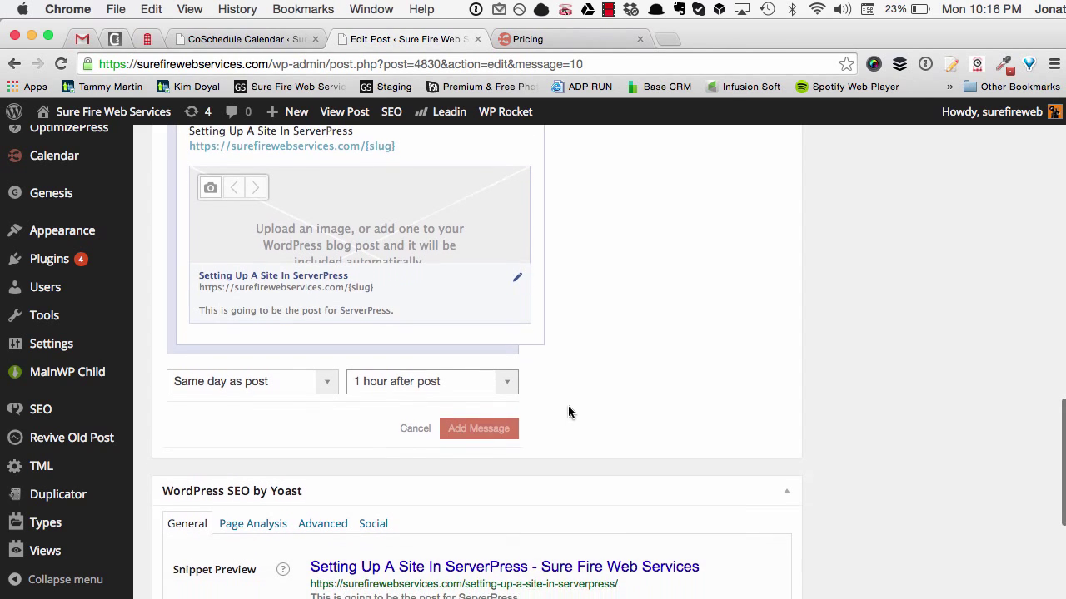
pyautogui.click(479, 429)
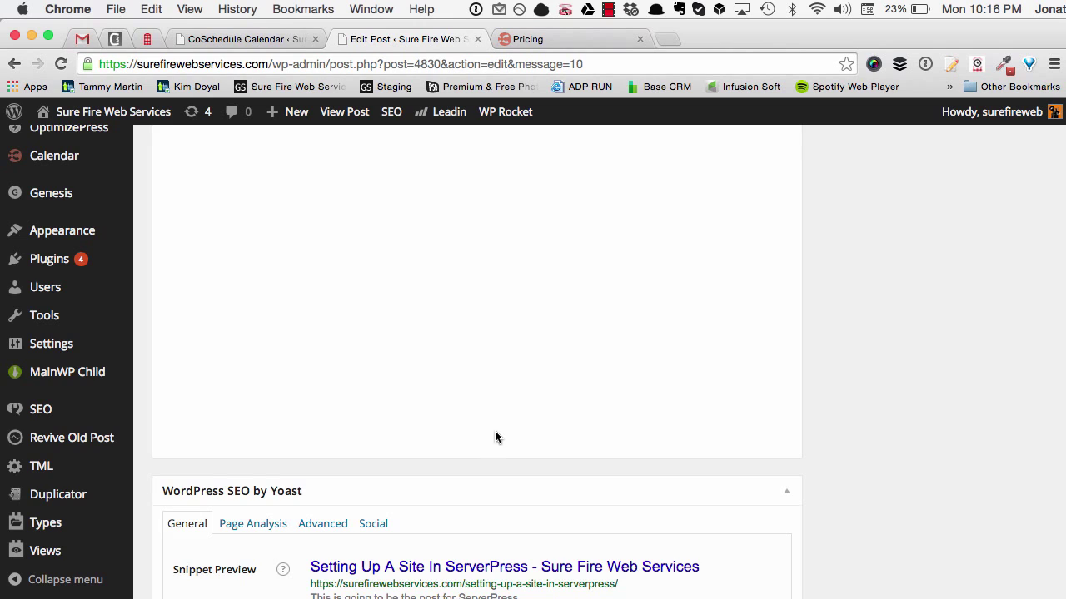
# Delete both the Sure Fire Web Services Inc. and SureFireWebServ social messages.
pyautogui.scroll(3, 499, 433)
pyautogui.scroll(1, 495, 405)
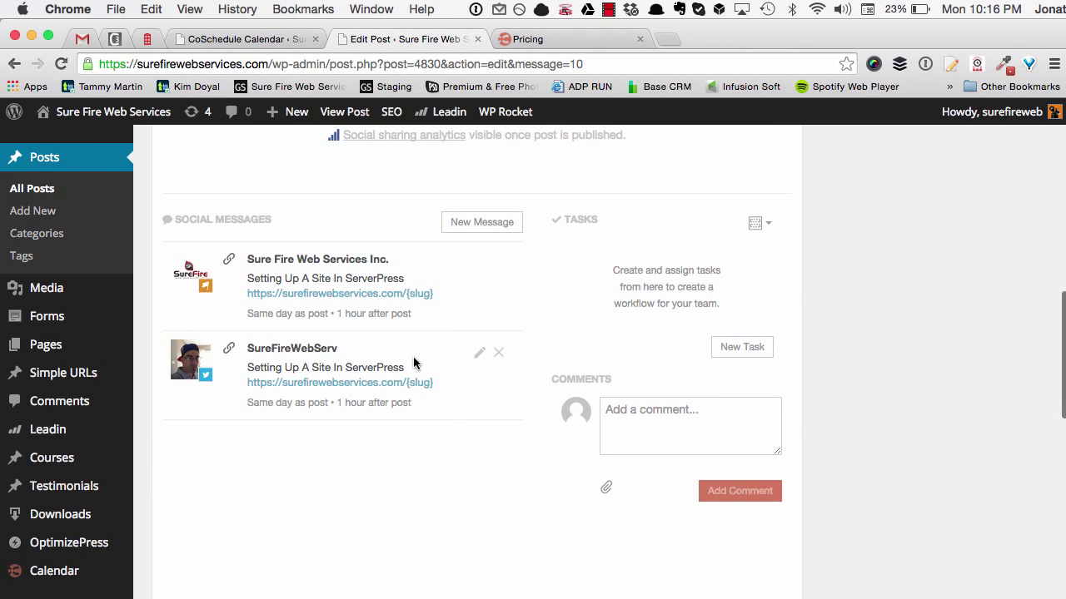
pyautogui.click(497, 263)
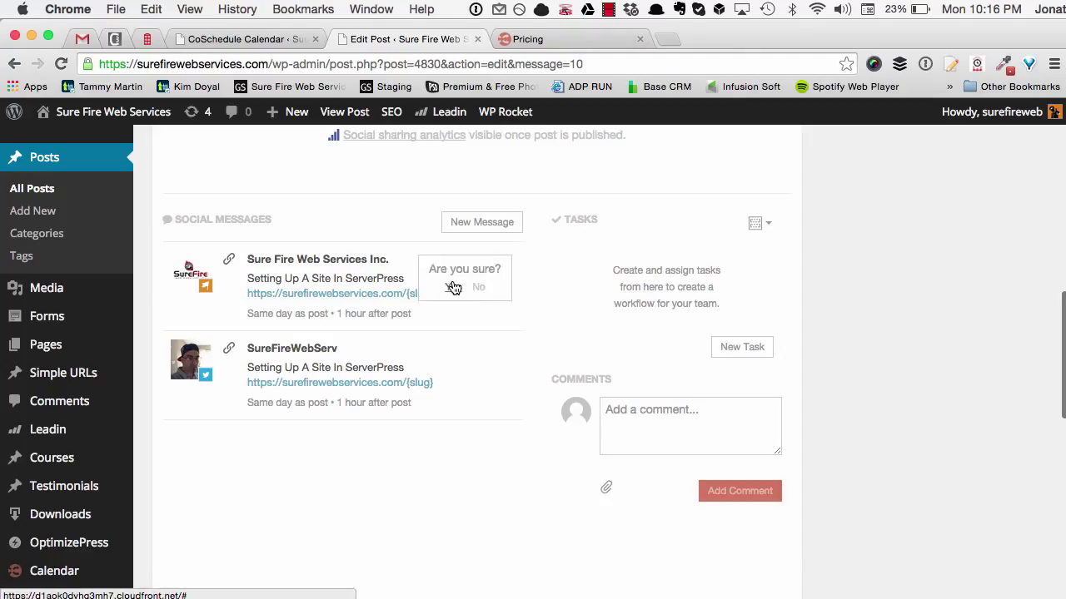
pyautogui.click(453, 286)
pyautogui.click(497, 264)
pyautogui.click(453, 286)
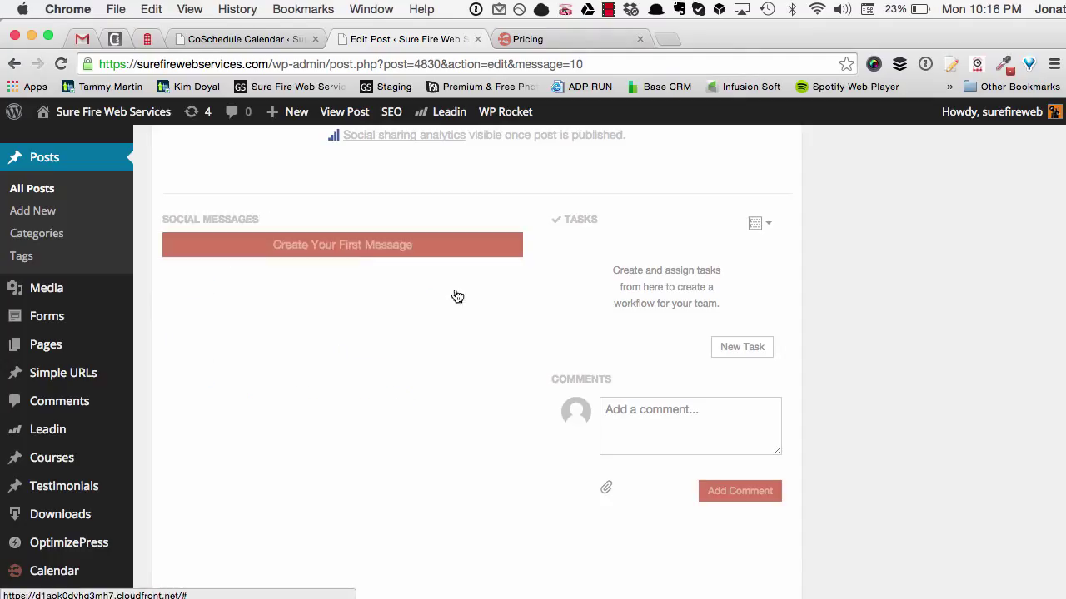
# Create a new first social message with the Sure Fire Web Services Inc. and SureFireWebServ profiles.
pyautogui.click(340, 245)
pyautogui.scroll(-1, 354, 357)
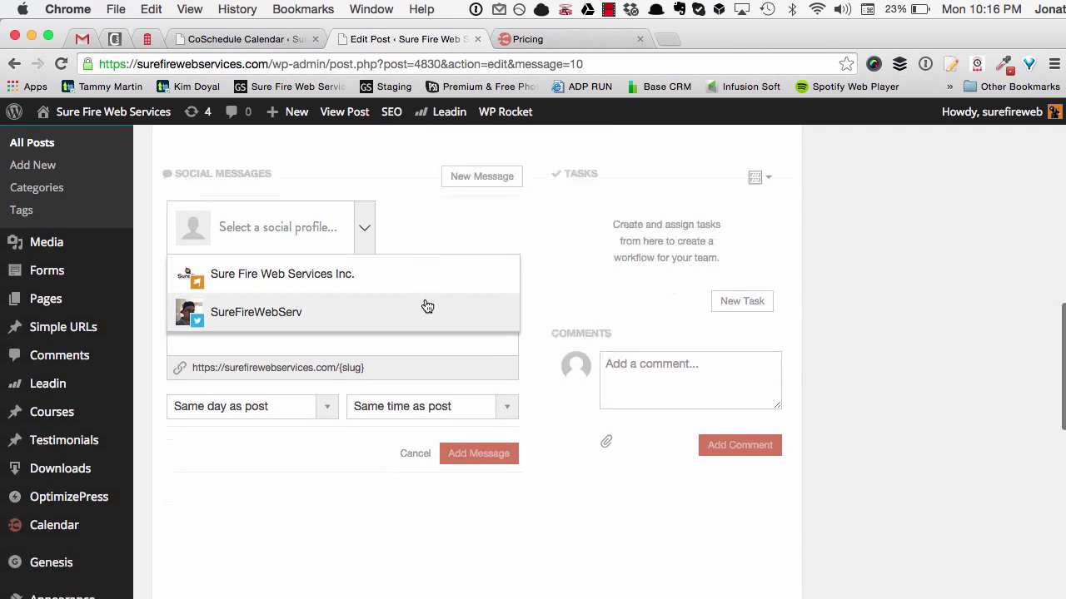
pyautogui.click(350, 272)
pyautogui.click(265, 273)
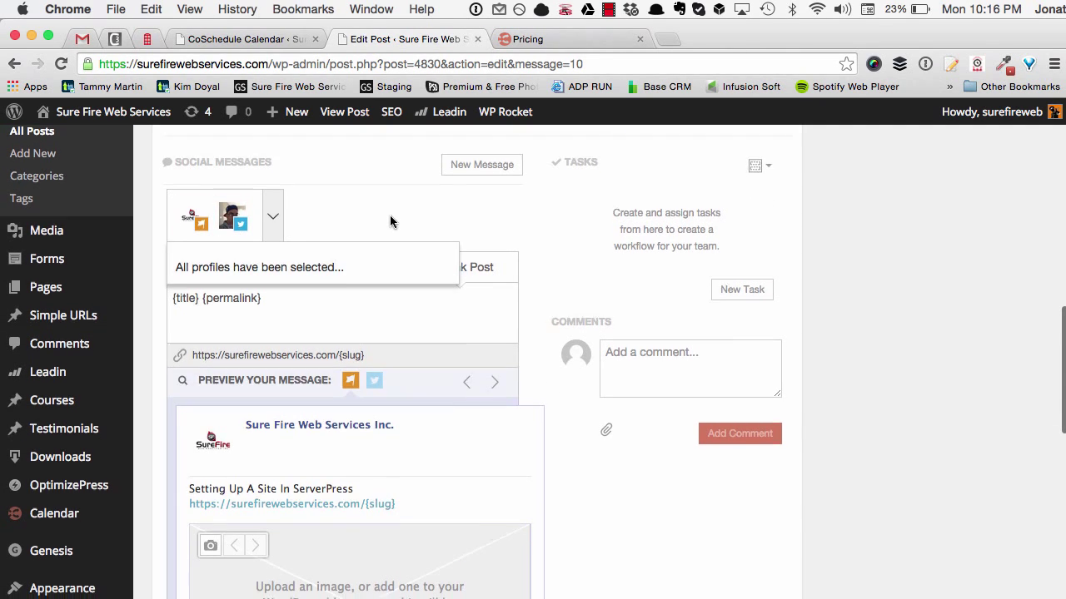
# Examine the day options for scheduling the new message, along with its text and preview.
pyautogui.scroll(-7, 390, 215)
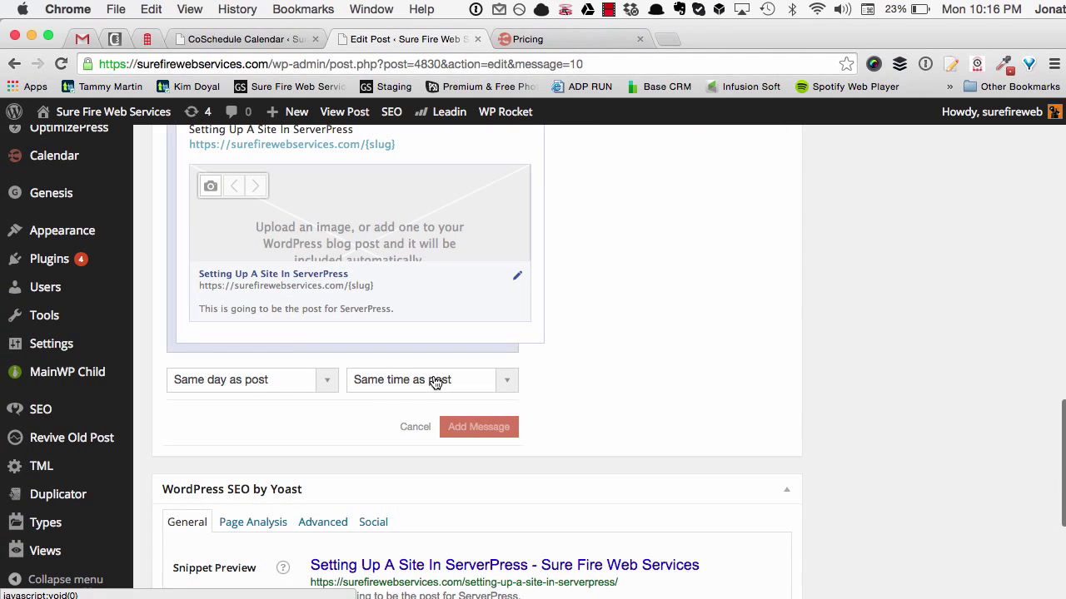
pyautogui.click(323, 380)
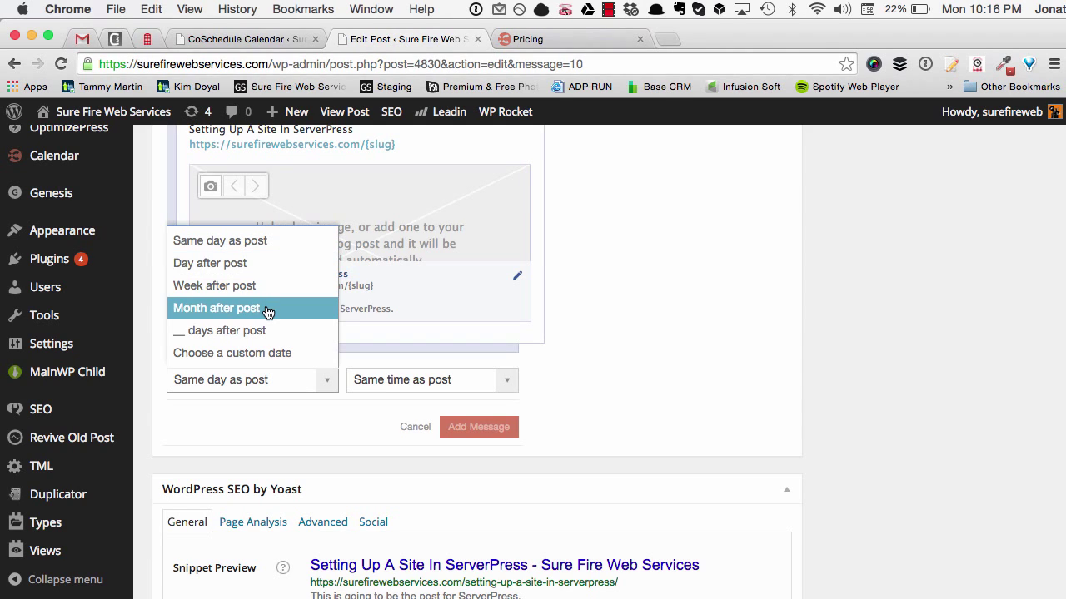
pyautogui.click(280, 412)
pyautogui.scroll(1, 281, 417)
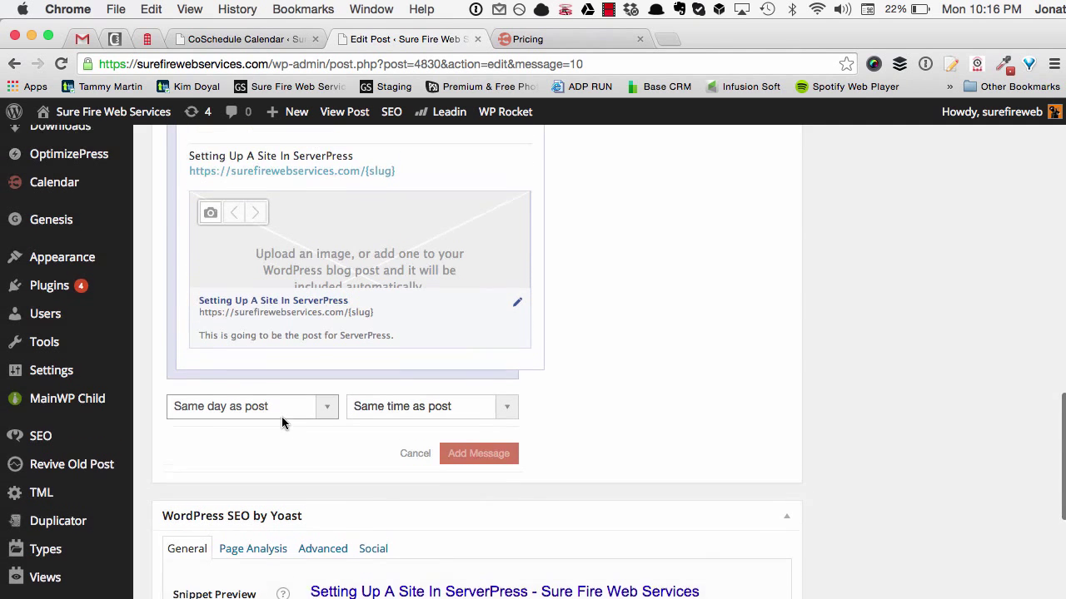
pyautogui.scroll(1, 281, 416)
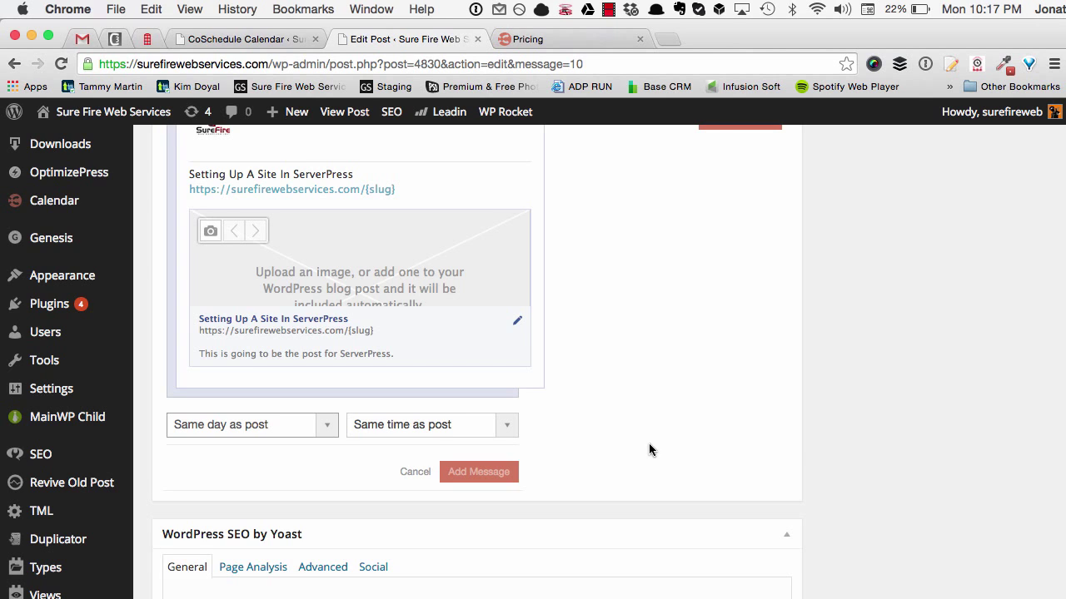
pyautogui.scroll(4, 647, 442)
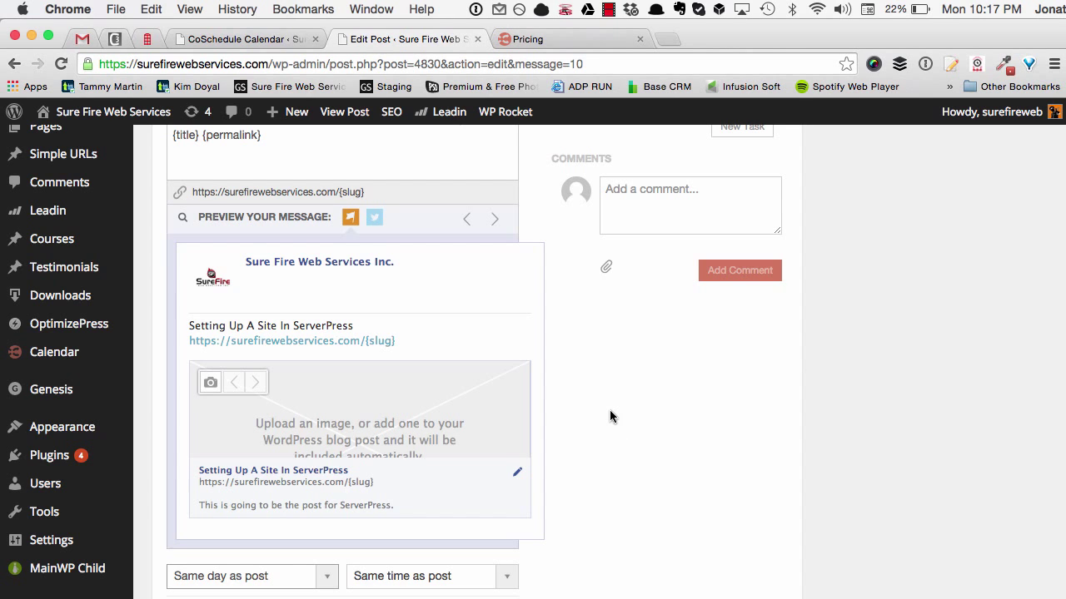
pyautogui.scroll(-4, 608, 414)
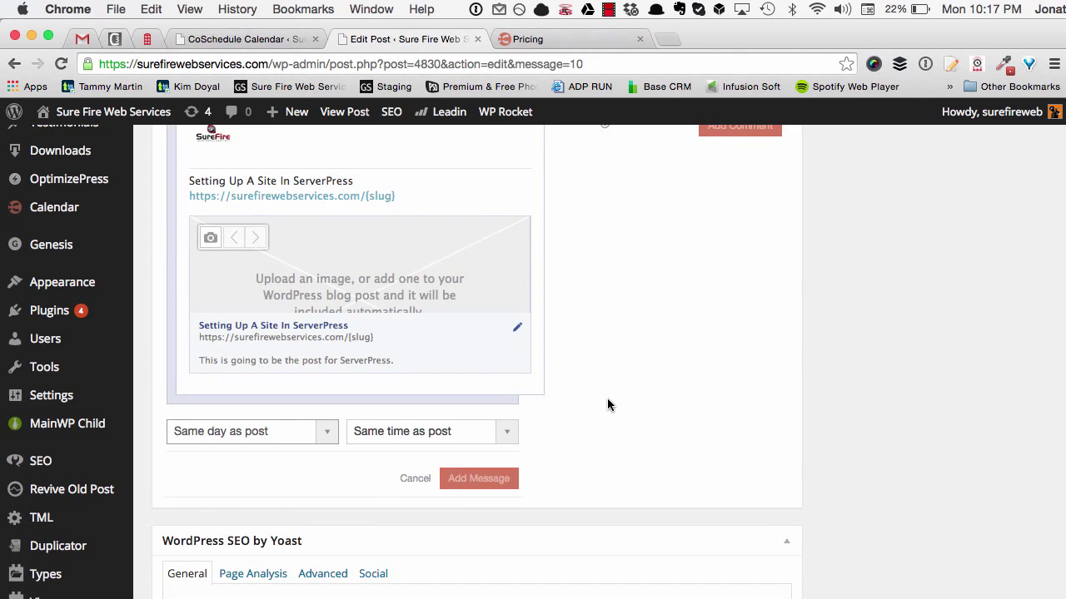
pyautogui.scroll(4, 607, 405)
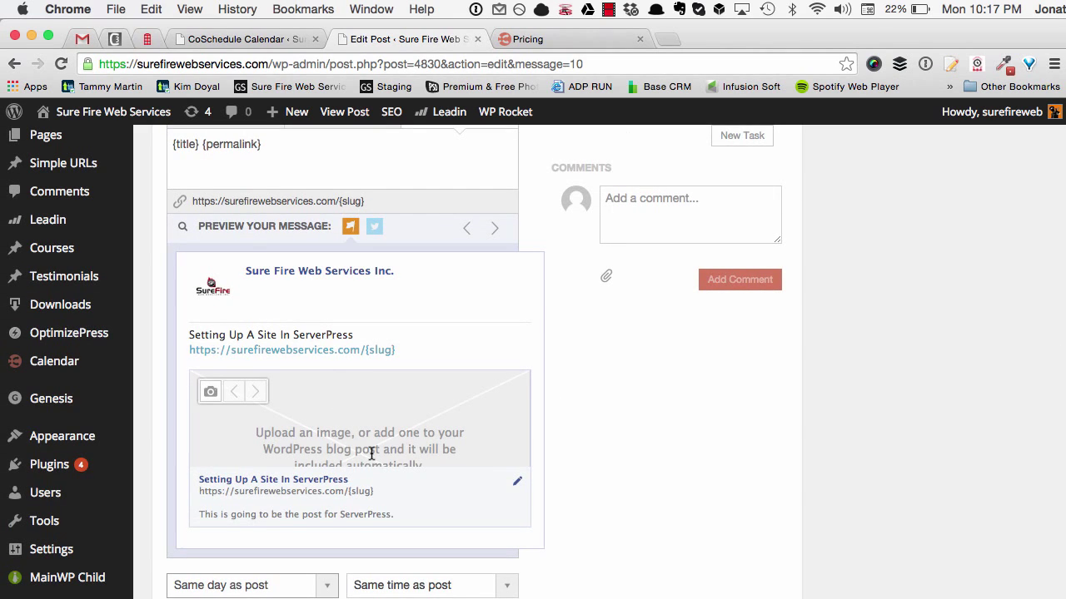
# Check the task template options in the post's Tasks section without creating a template.
pyautogui.scroll(4, 370, 452)
pyautogui.scroll(3, 371, 452)
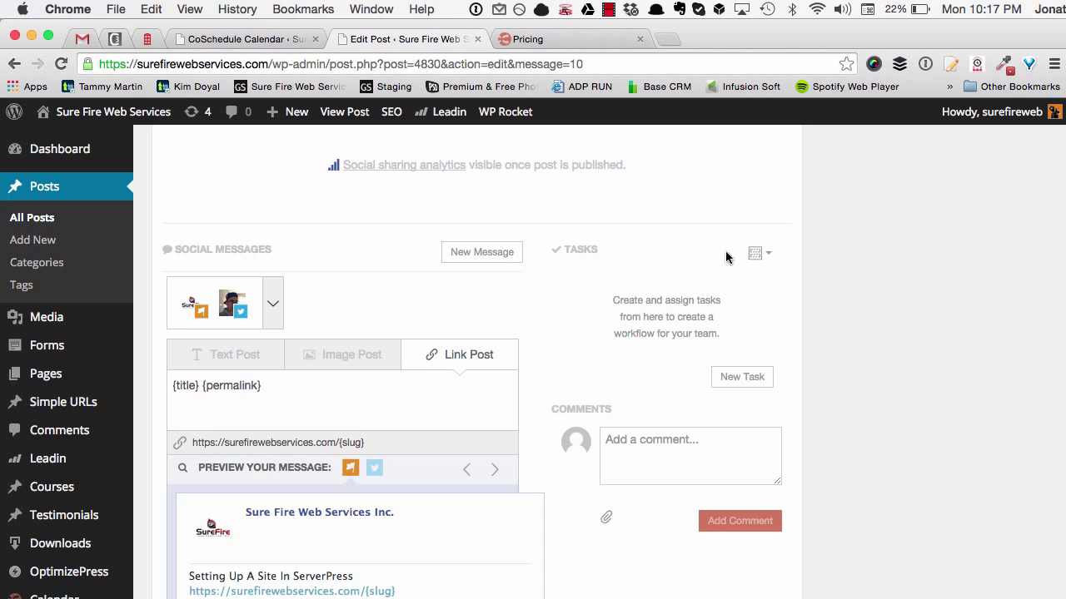
pyautogui.click(756, 253)
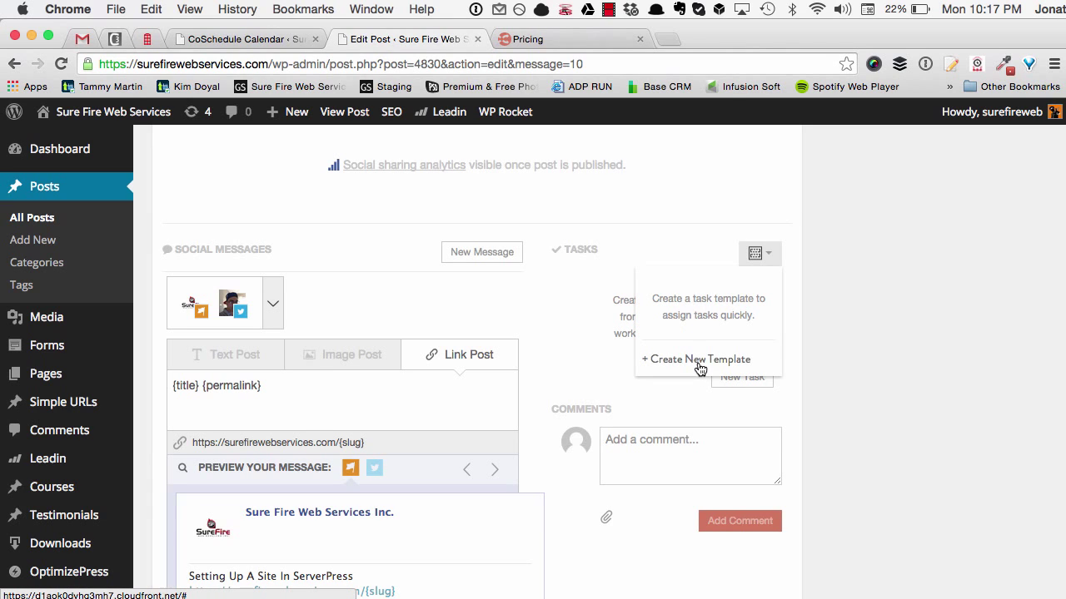
pyautogui.click(599, 254)
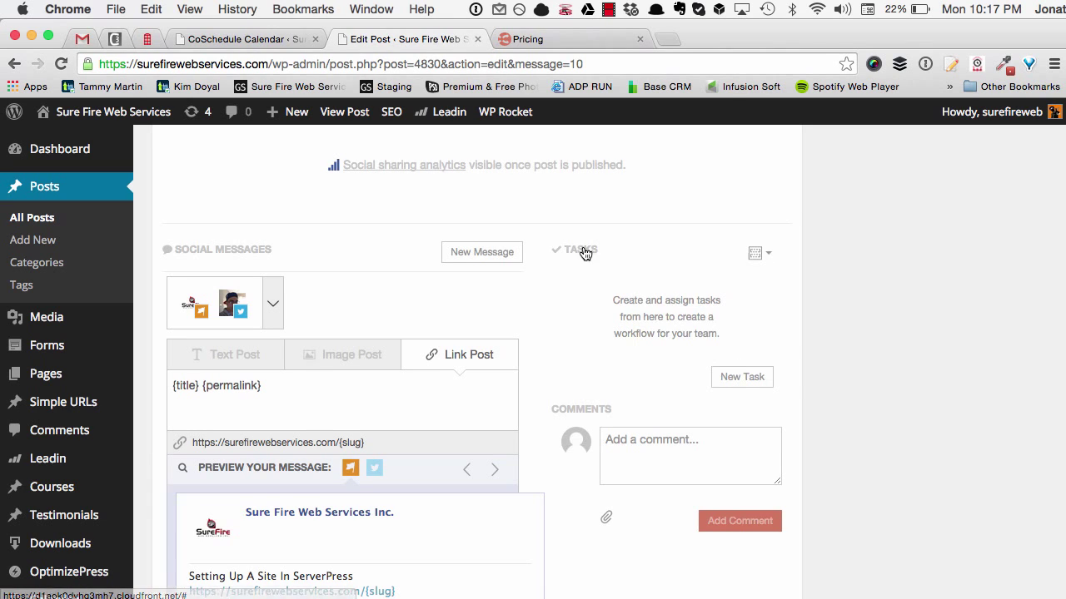
# Start a new task for the post with the text "Do me a favor, look over this post".
pyautogui.click(752, 388)
pyautogui.click(651, 343)
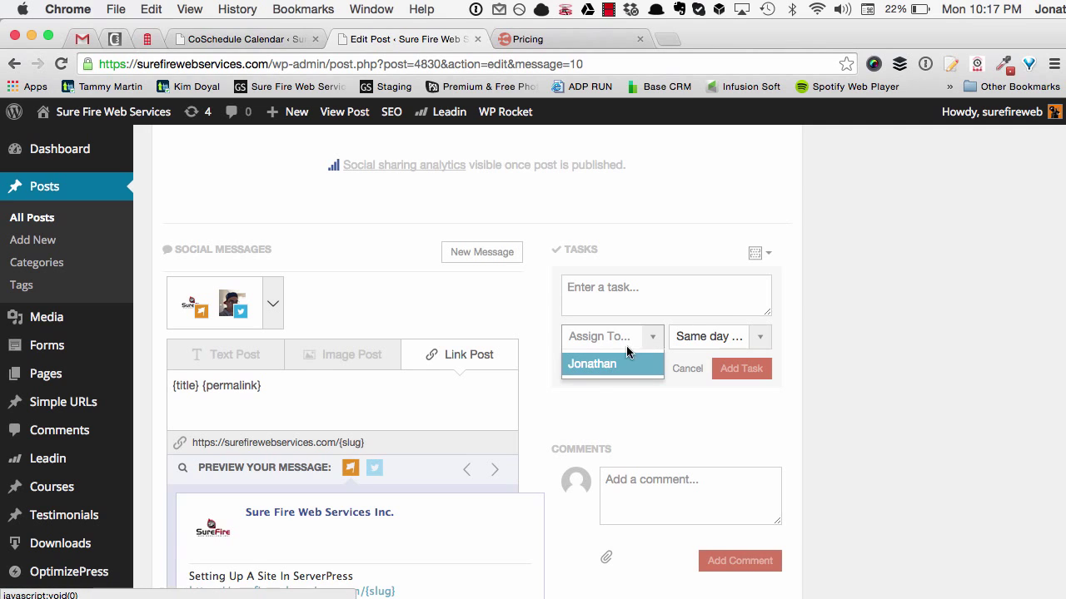
pyautogui.click(792, 307)
pyautogui.click(652, 285)
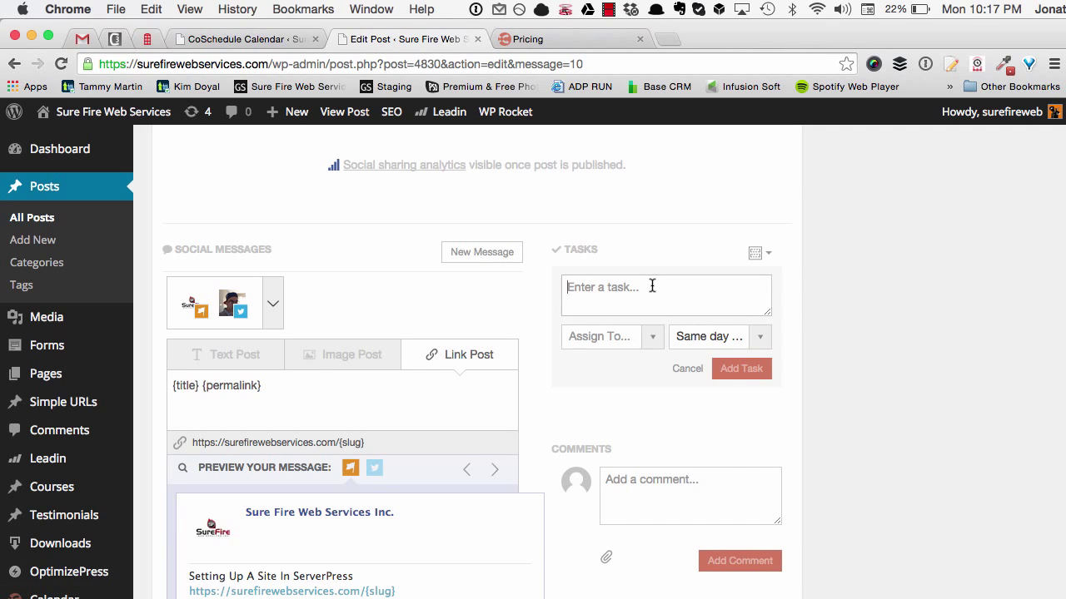
pyautogui.write('Do me a fa')
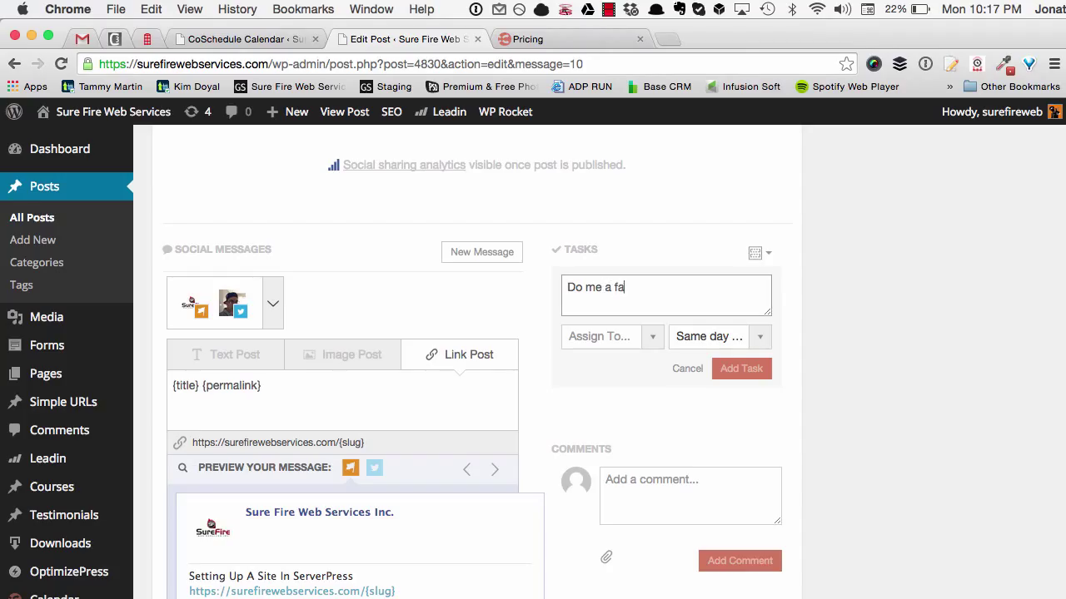
pyautogui.write('vor, lok over')
pyautogui.press('BackSpace')
pyautogui.press('BackSpace')
pyautogui.press('BackSpace')
pyautogui.press('BackSpace')
pyautogui.write('over this post')
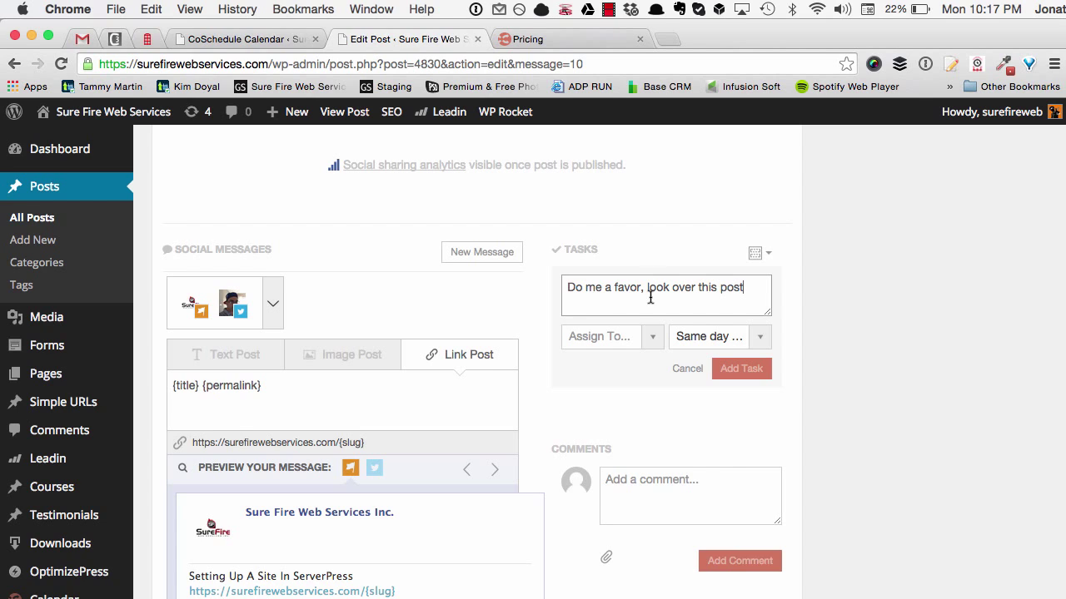
# Assign the task to the listed team member, make it due 1 day before post, and add it.
pyautogui.click(654, 337)
pyautogui.click(614, 366)
pyautogui.click(762, 336)
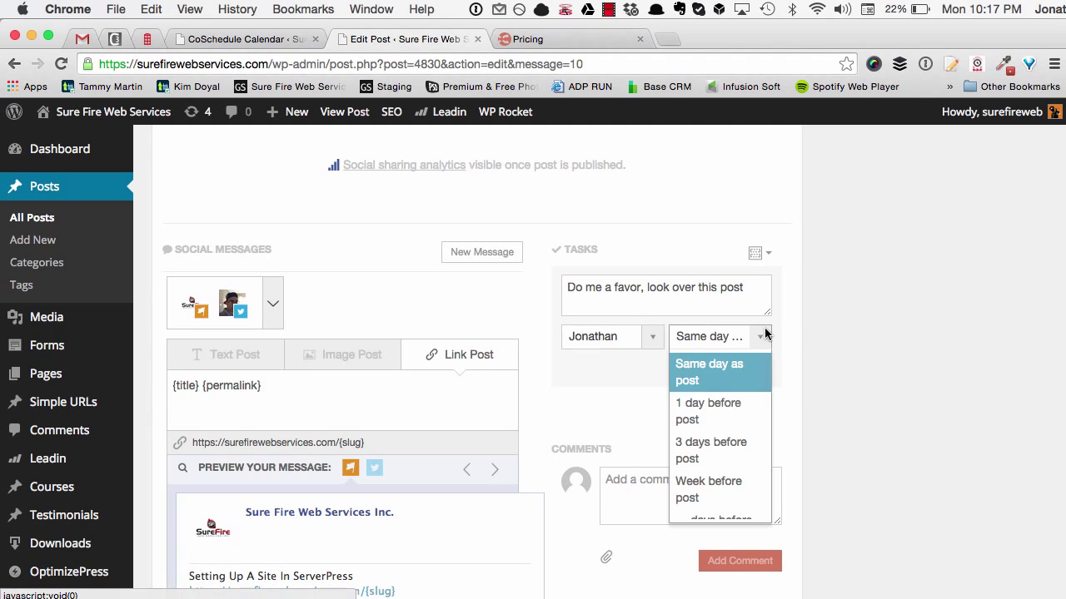
pyautogui.click(708, 410)
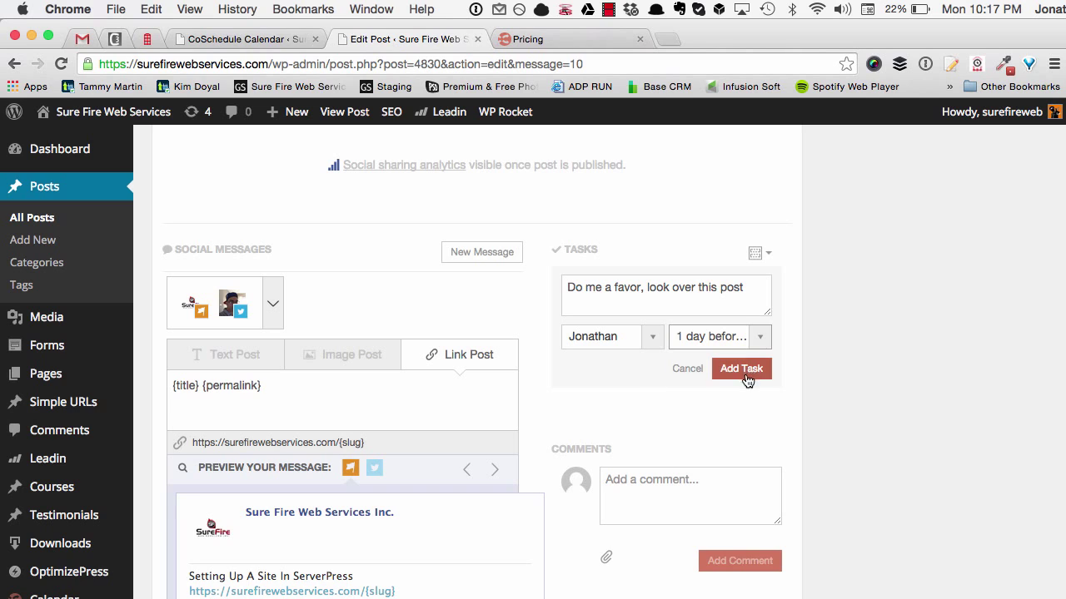
pyautogui.click(747, 377)
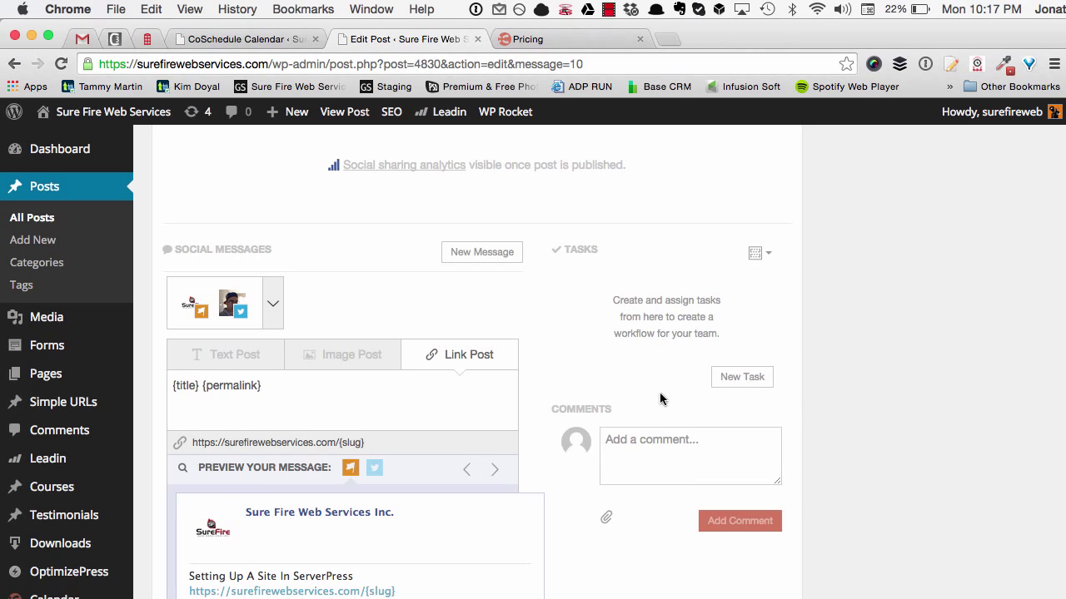
# Add the comment "This post will kick ass." to the post's CoSchedule comments.
pyautogui.scroll(-2, 597, 252)
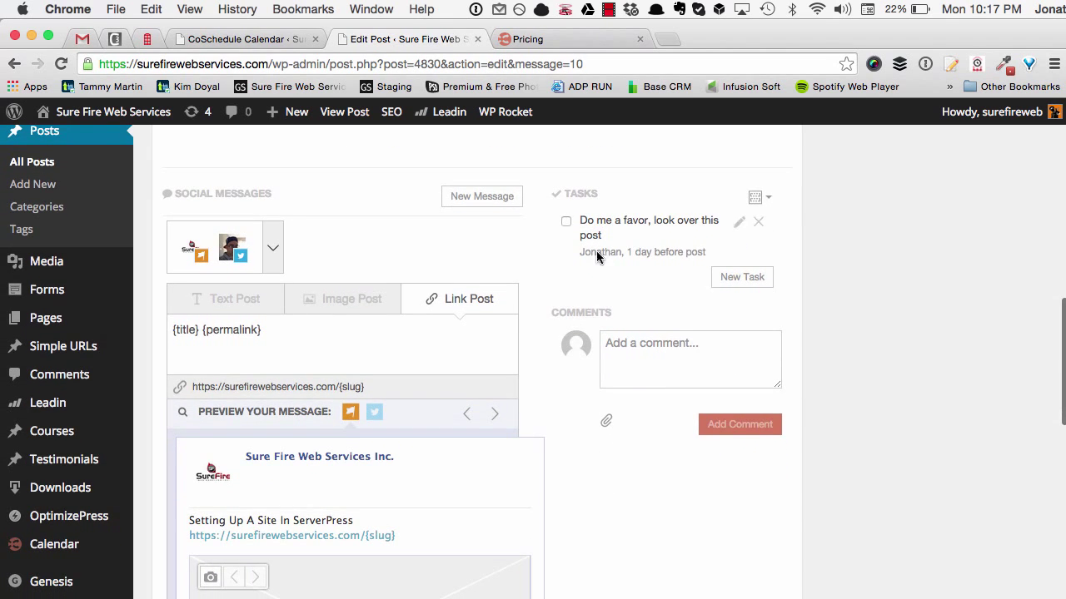
pyautogui.click(651, 353)
pyautogui.write('THi')
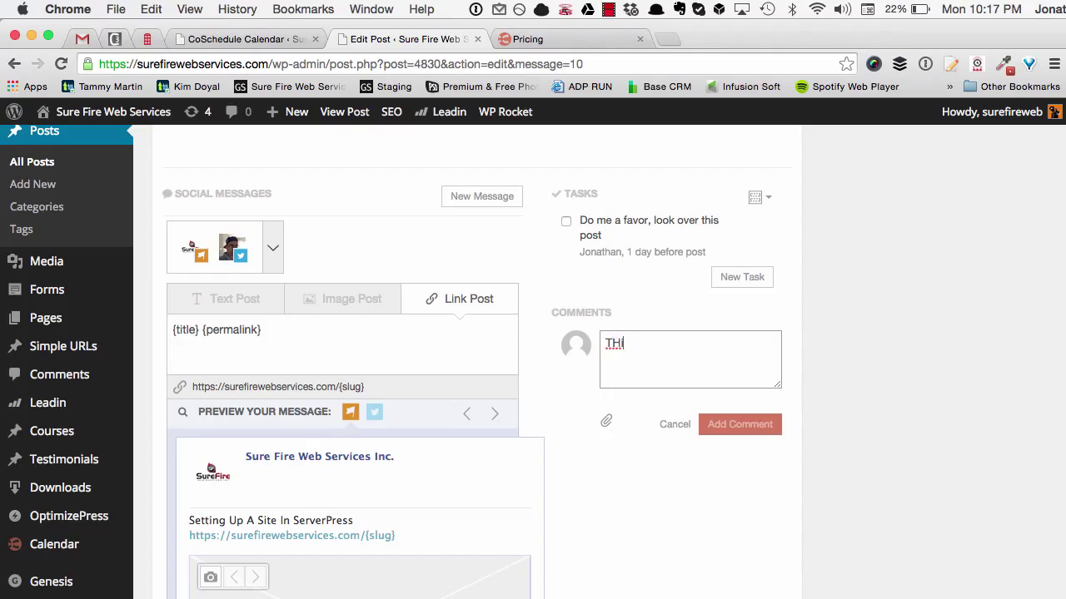
pyautogui.press('BackSpace')
pyautogui.press('BackSpace')
pyautogui.write('his post')
pyautogui.press('BackSpace')
pyautogui.write('post will kick ass.')
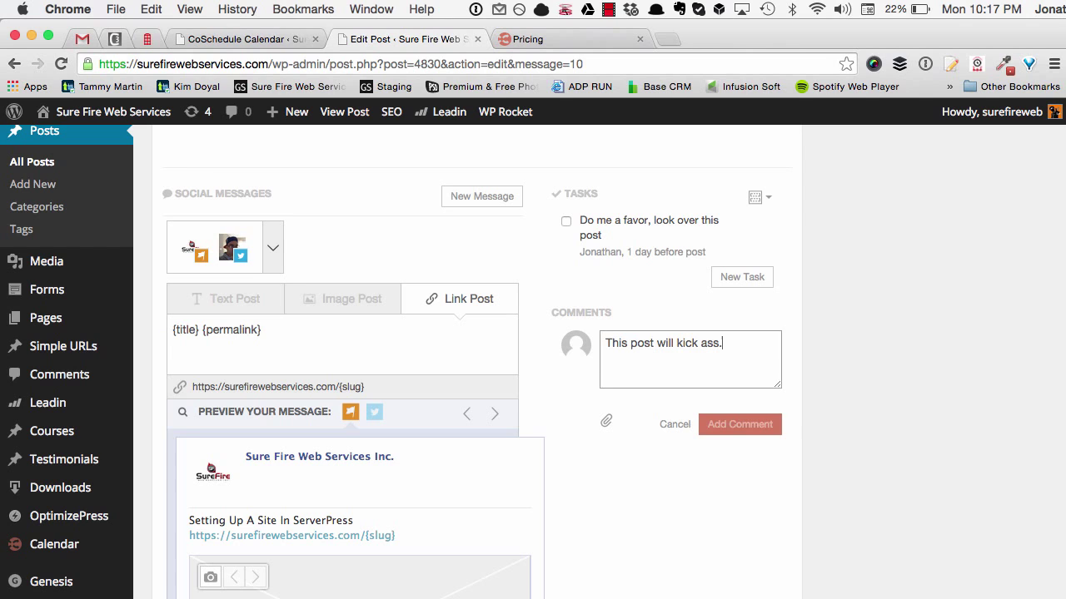
pyautogui.click(745, 424)
# Review the added task and comment beside the unsaved social message in the CoSchedule section.
pyautogui.scroll(-2, 664, 542)
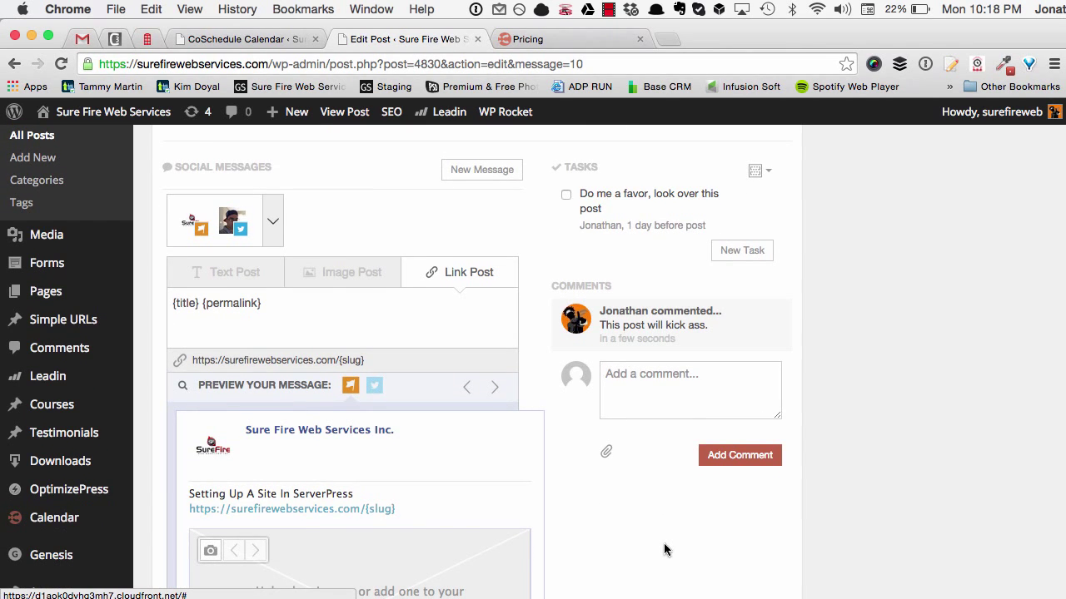
pyautogui.scroll(3, 663, 543)
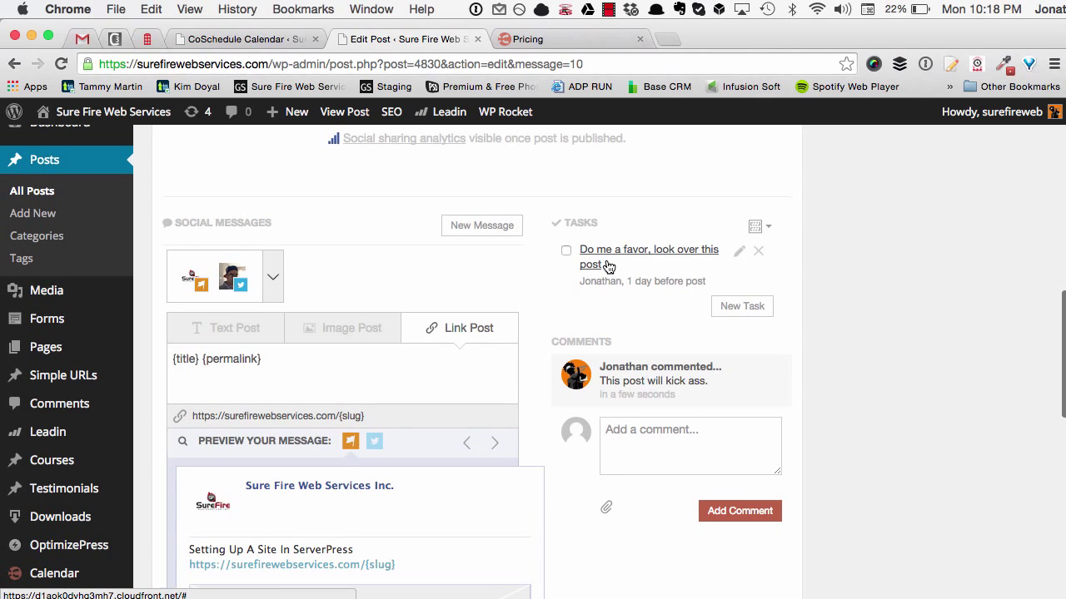
pyautogui.scroll(-3, 629, 293)
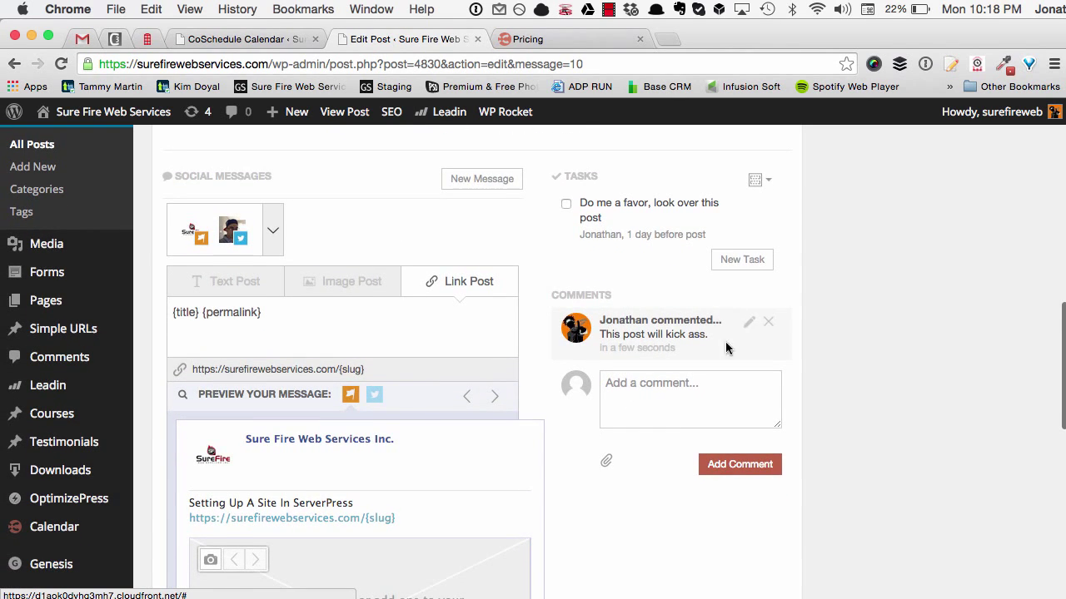
pyautogui.scroll(-8, 691, 334)
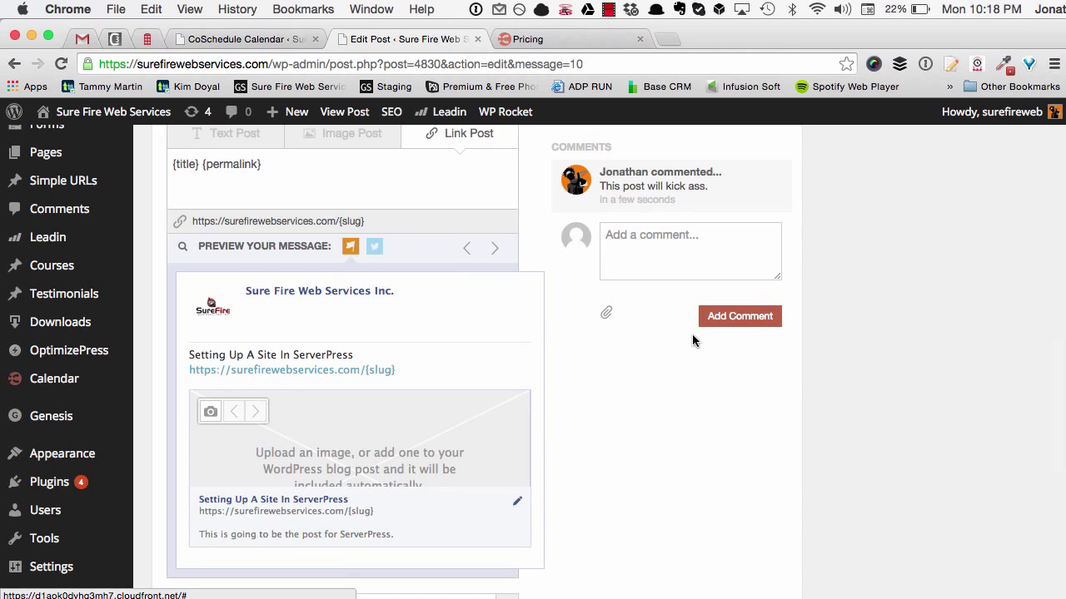
pyautogui.scroll(-6, 691, 334)
pyautogui.scroll(4, 692, 334)
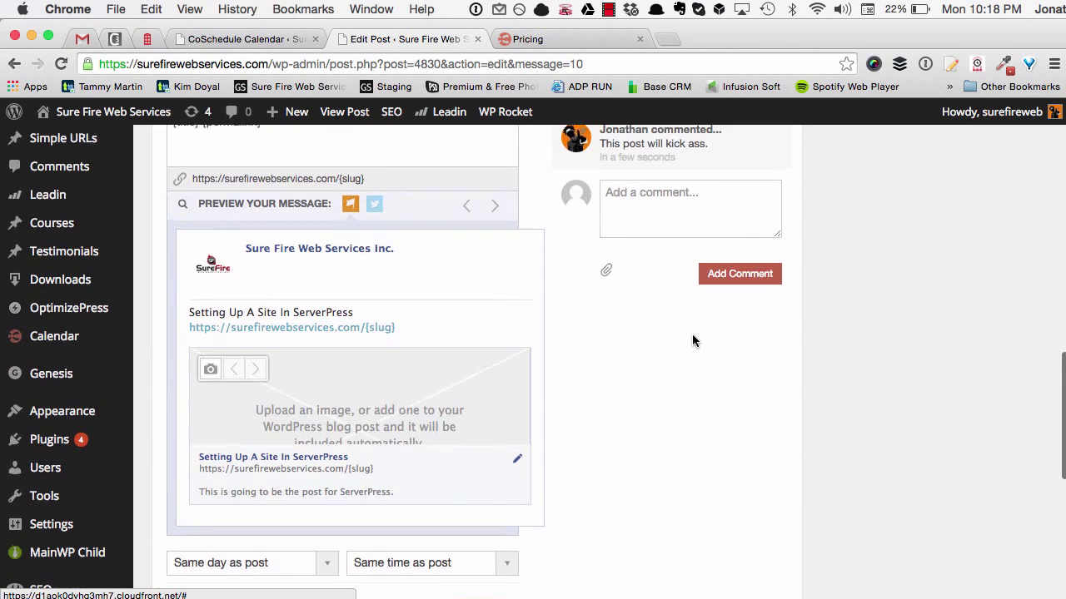
pyautogui.scroll(-10, 445, 366)
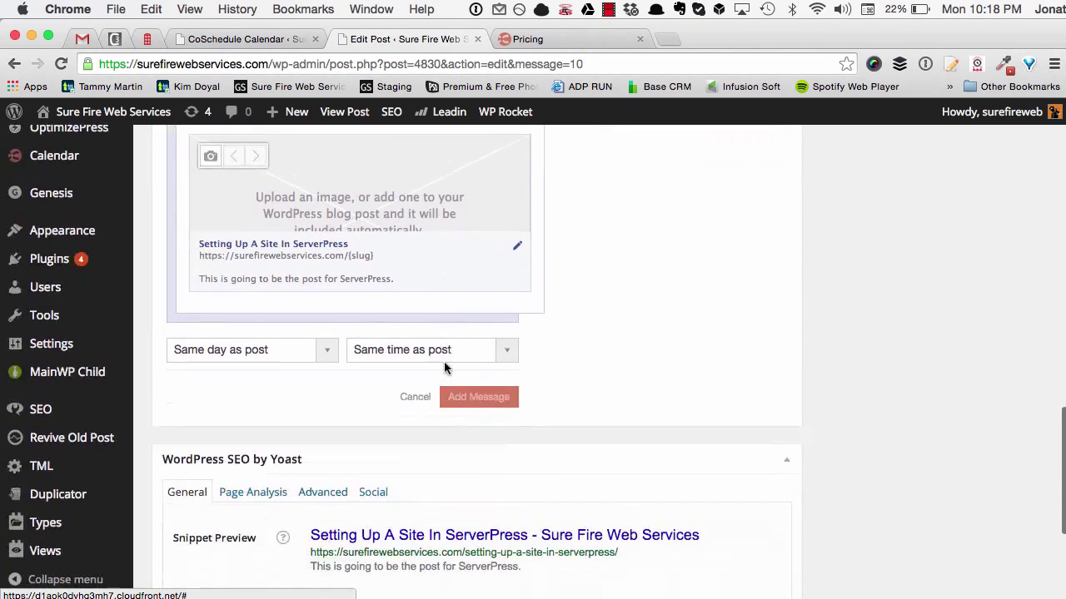
pyautogui.scroll(12, 444, 363)
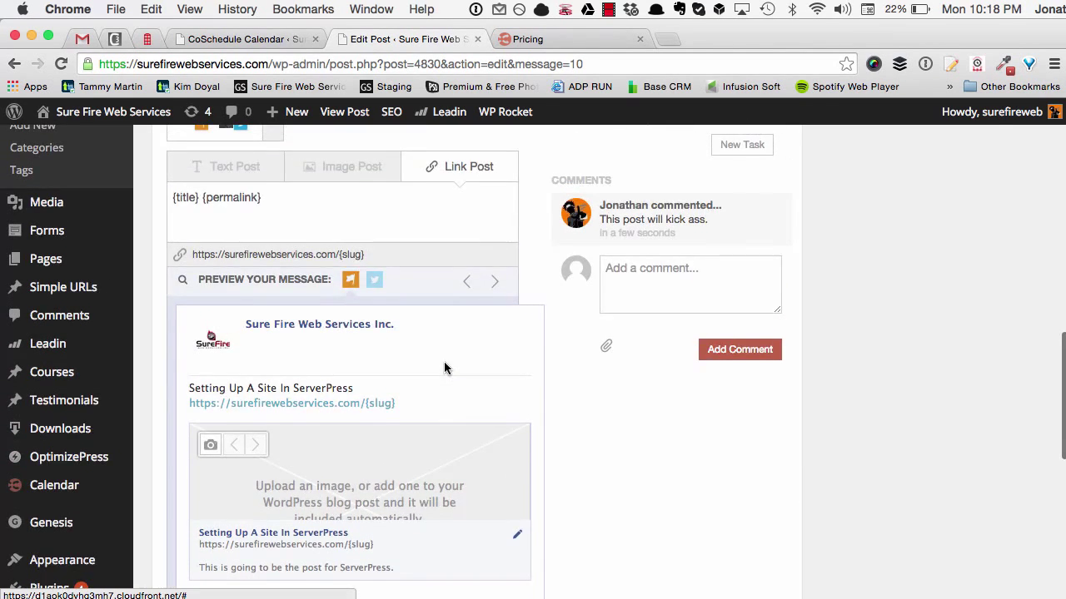
pyautogui.scroll(6, 445, 363)
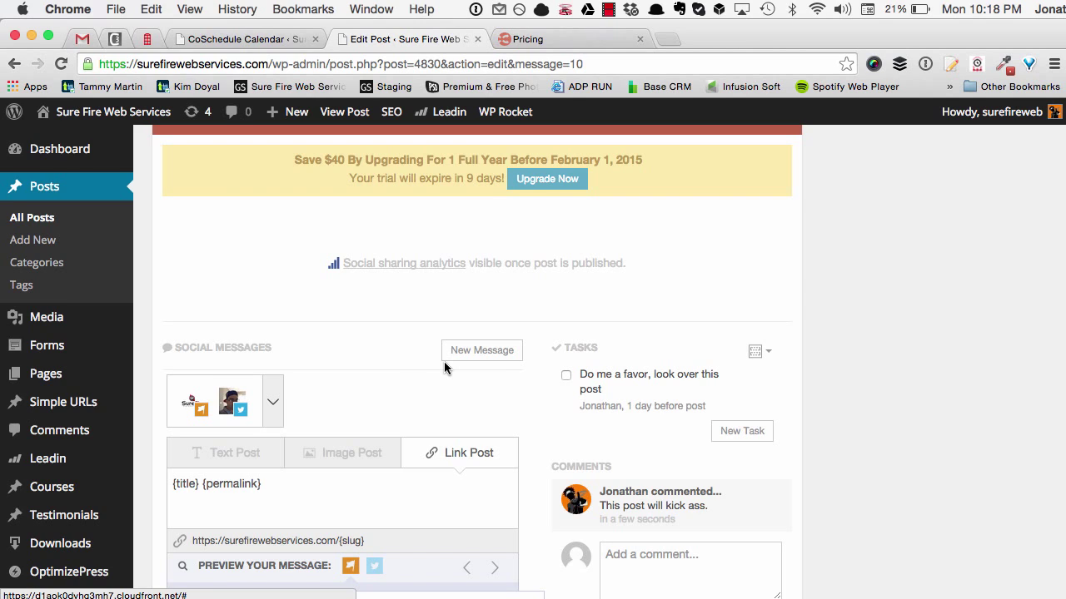
# Examine the social message's preview and its day and time settings, along with the post body above.
pyautogui.scroll(-4, 399, 336)
pyautogui.scroll(-1, 286, 329)
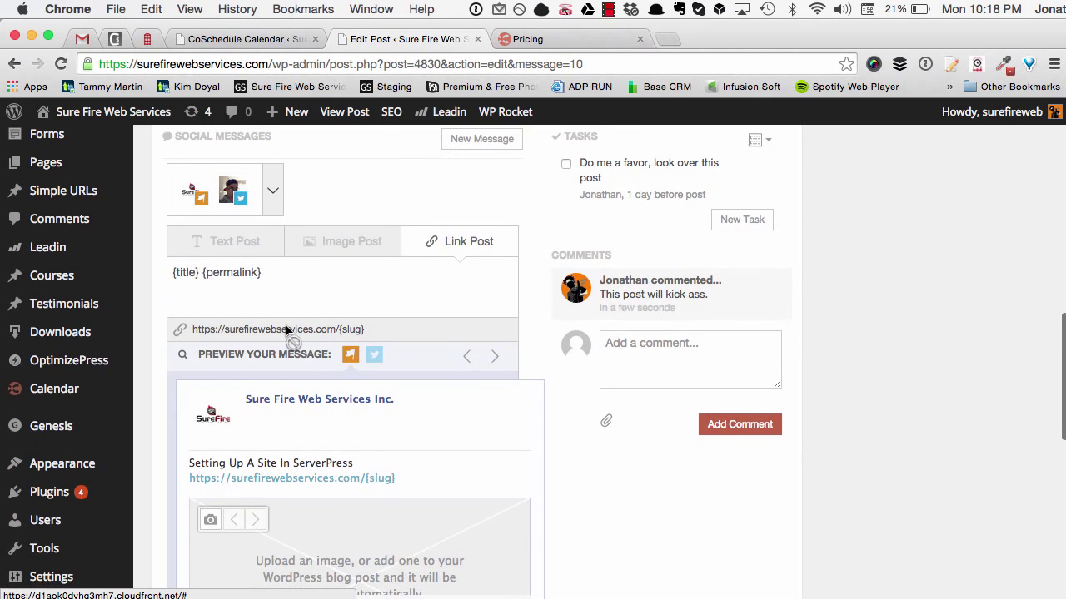
pyautogui.scroll(-4, 381, 318)
pyautogui.scroll(-2, 454, 400)
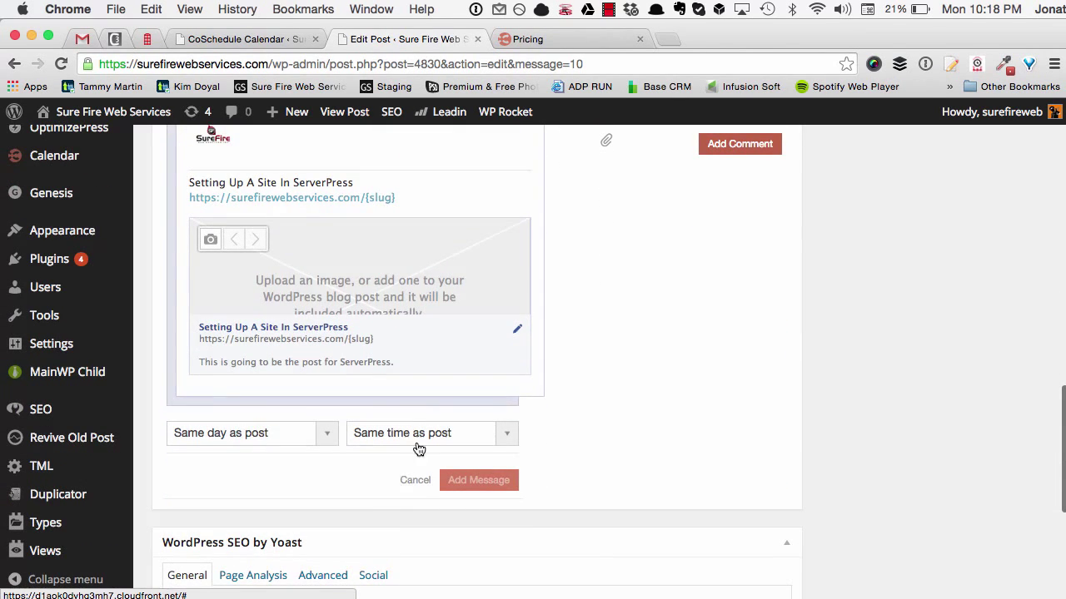
pyautogui.scroll(4, 501, 444)
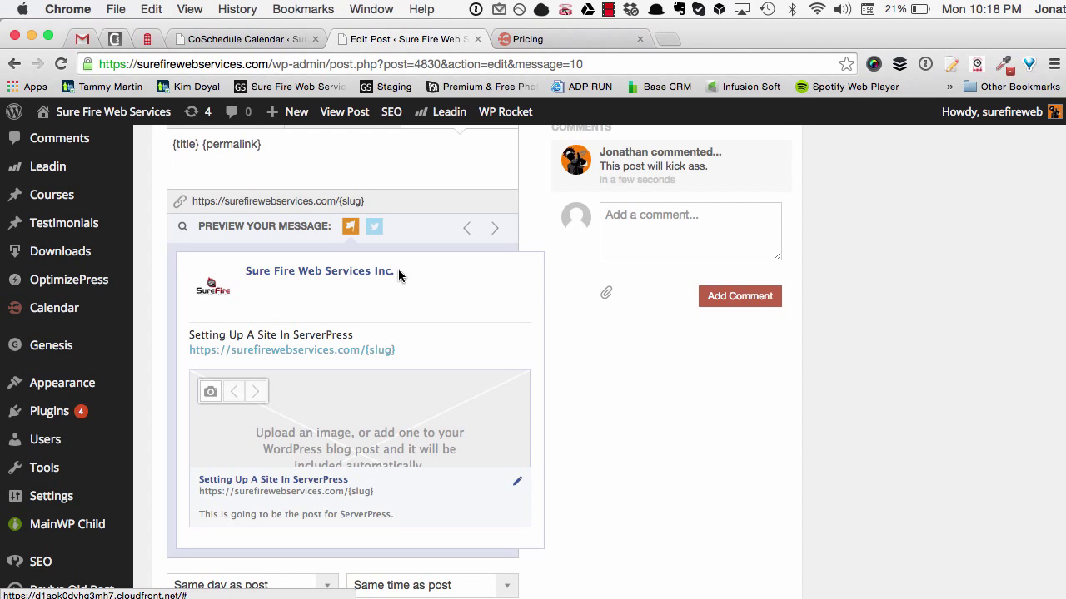
pyautogui.scroll(-1, 398, 269)
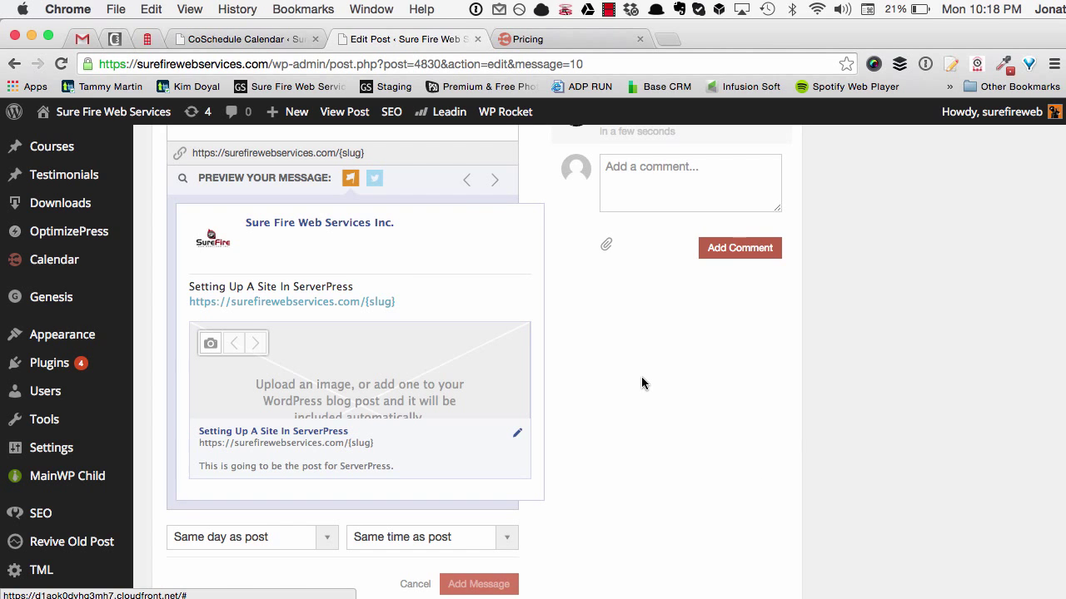
pyautogui.scroll(2, 641, 377)
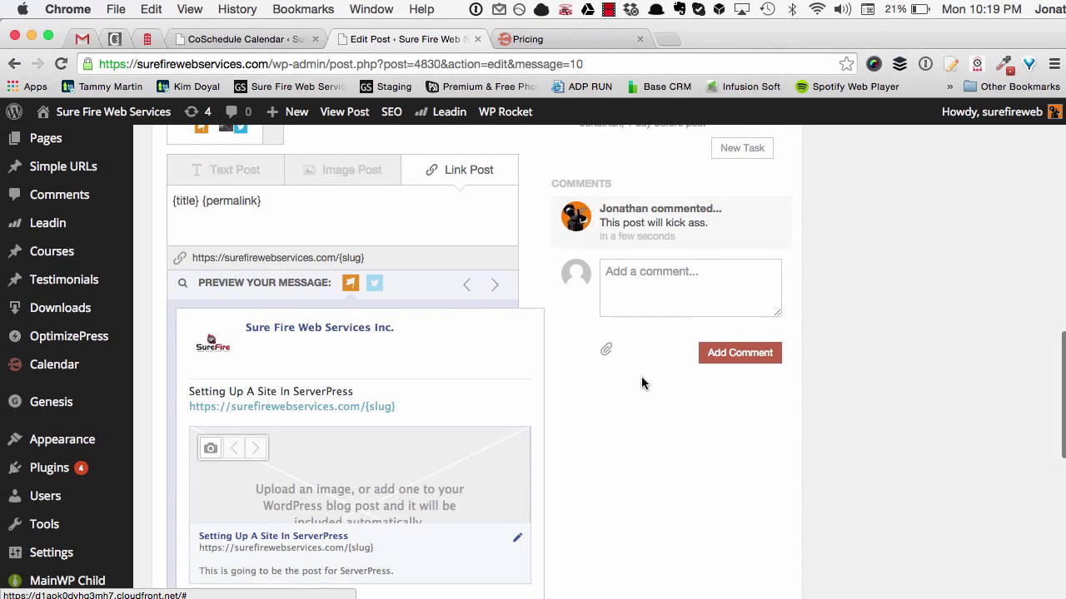
pyautogui.scroll(10, 641, 376)
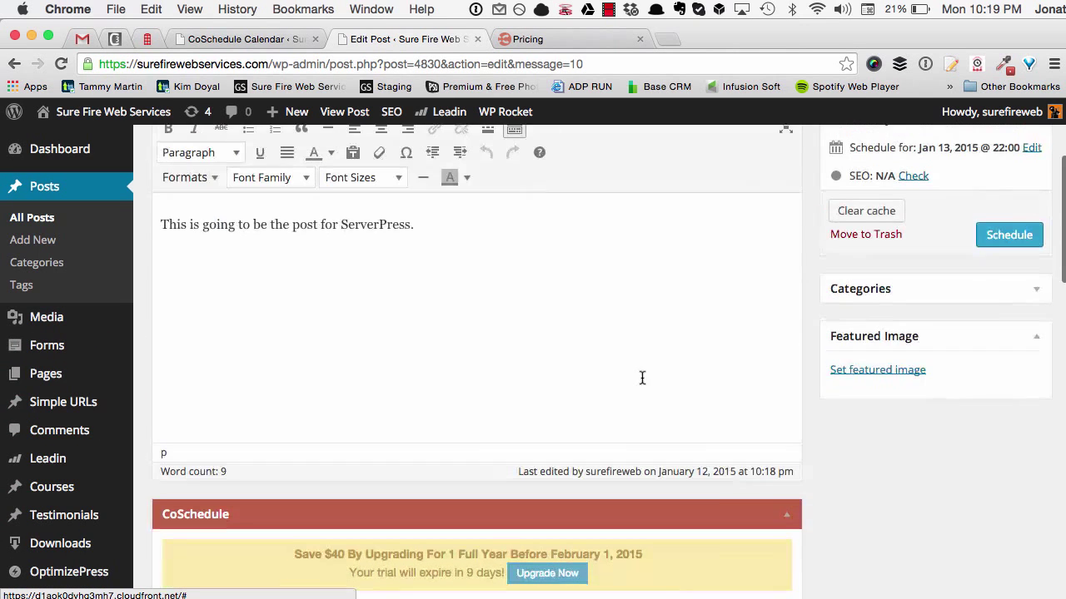
pyautogui.scroll(-4, 616, 274)
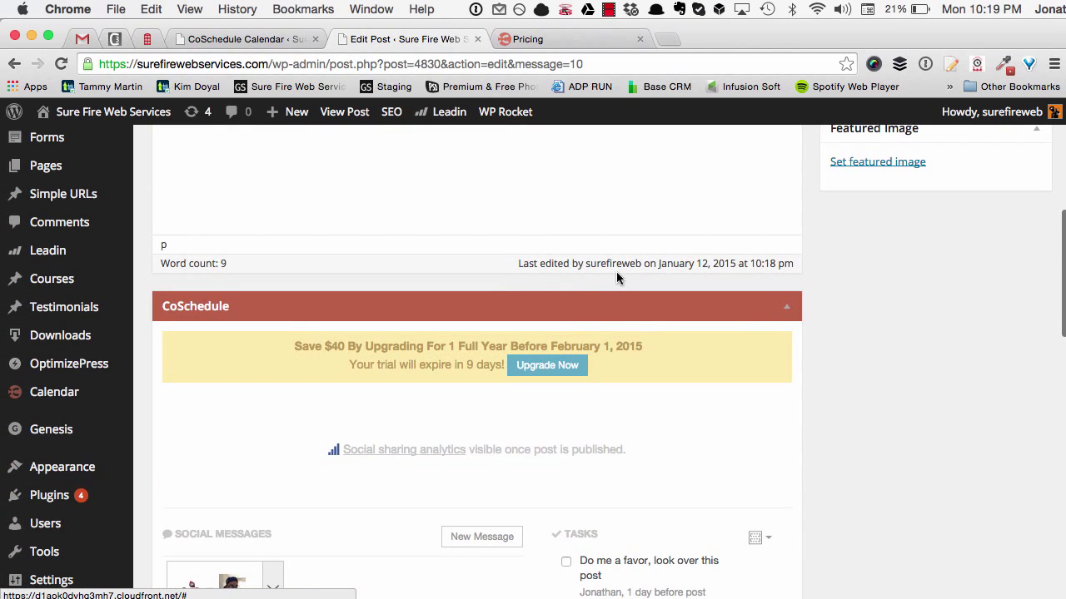
pyautogui.scroll(-5, 617, 271)
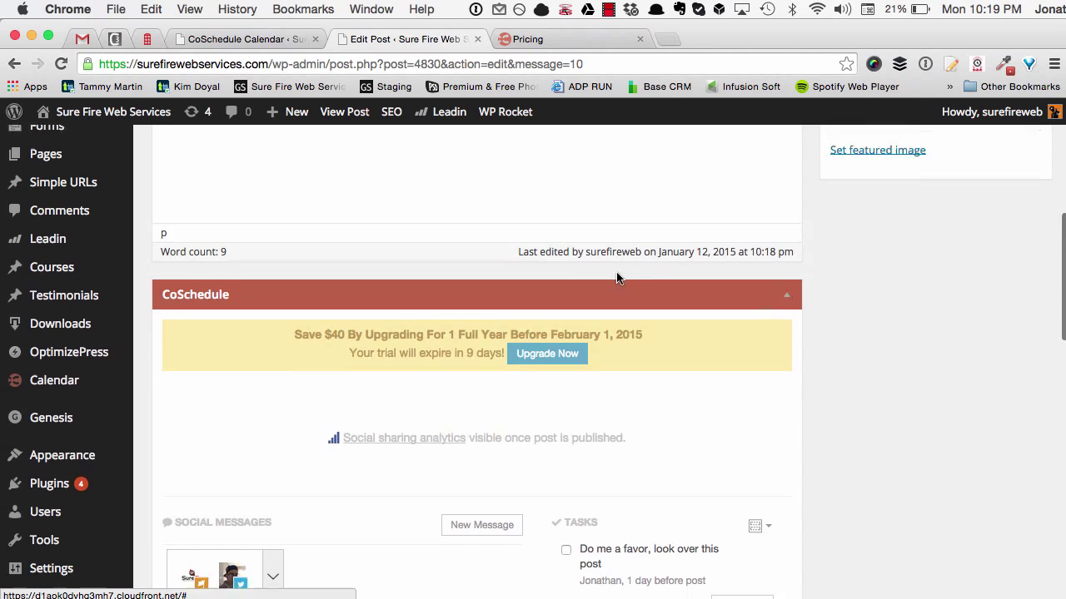
pyautogui.scroll(-3, 427, 250)
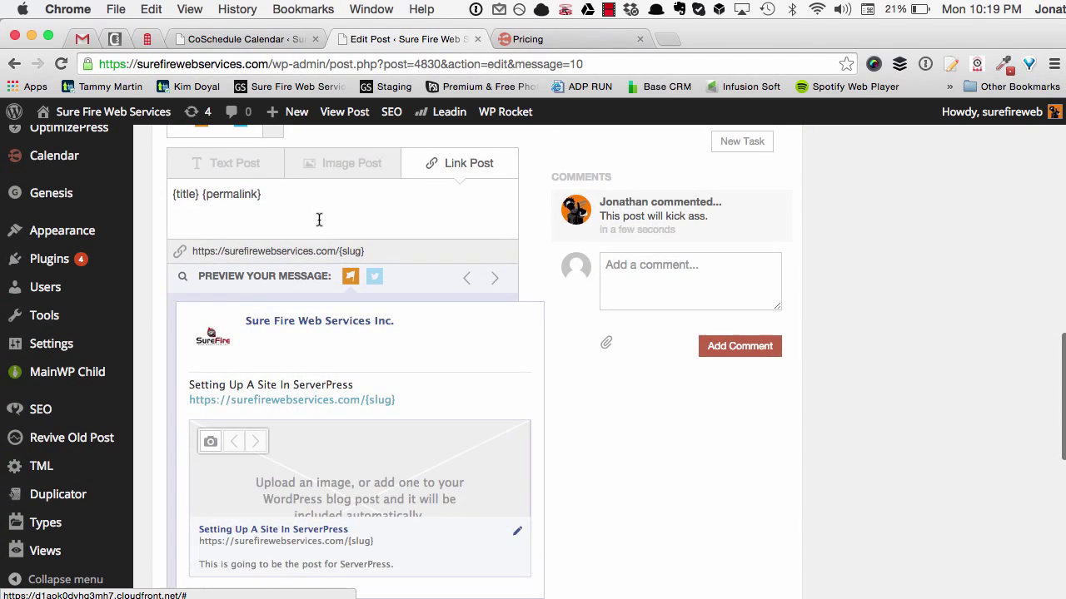
# Open CoSchedule's Top Posts report and review the social share figures for each listed post.
pyautogui.moveTo(55, 155)
pyautogui.click(164, 158)
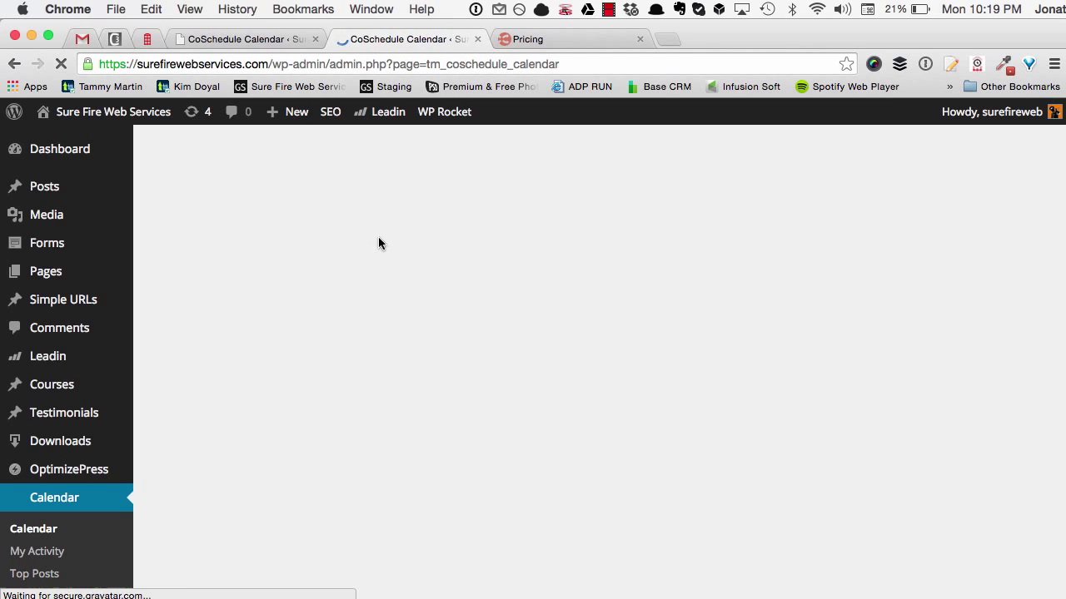
pyautogui.scroll(-3, 363, 236)
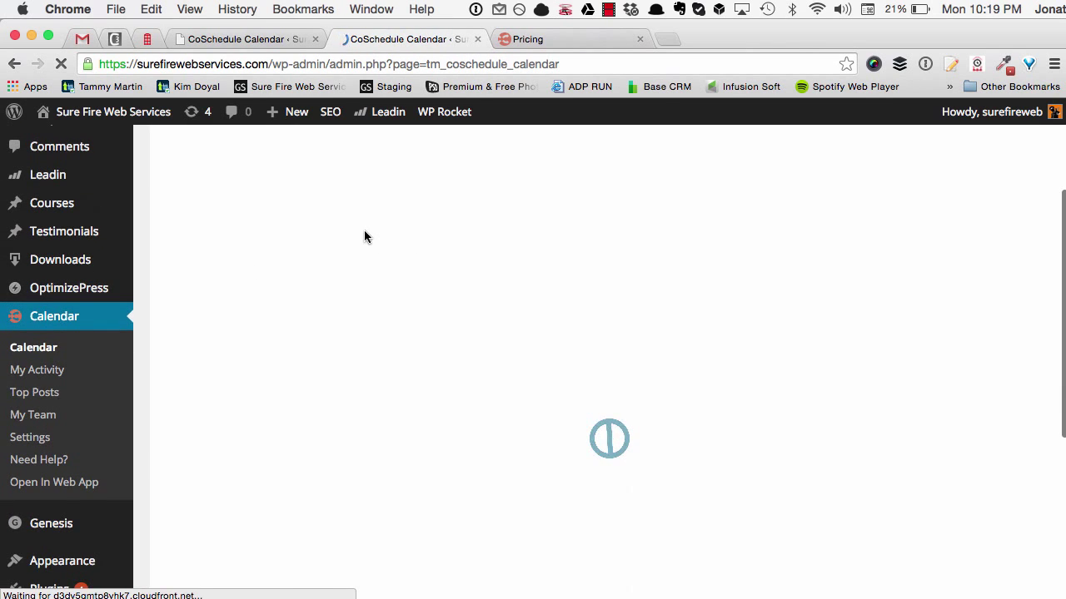
pyautogui.click(47, 394)
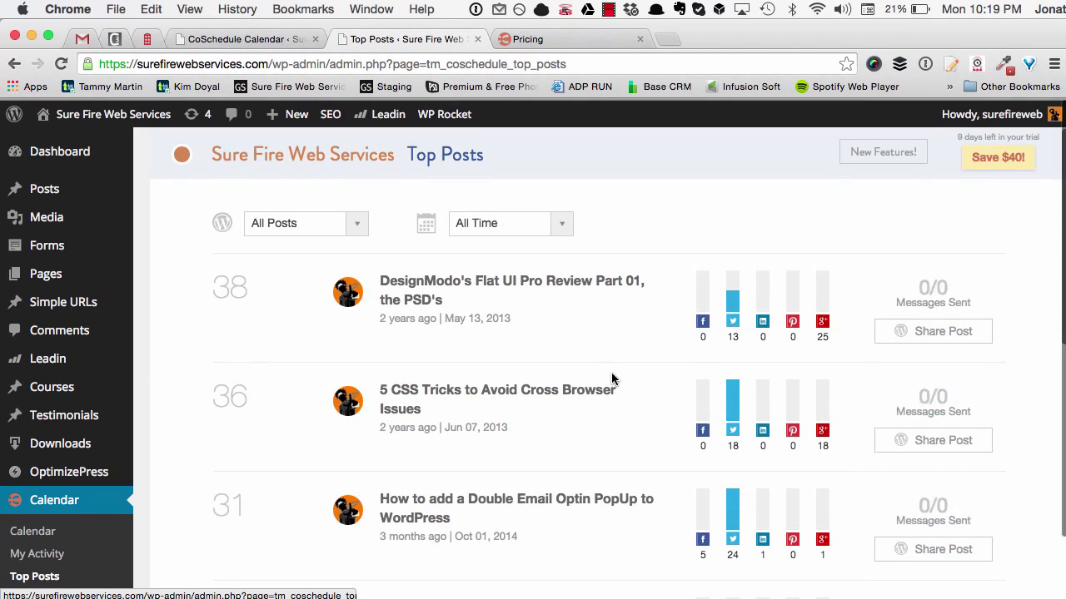
pyautogui.scroll(-1, 619, 312)
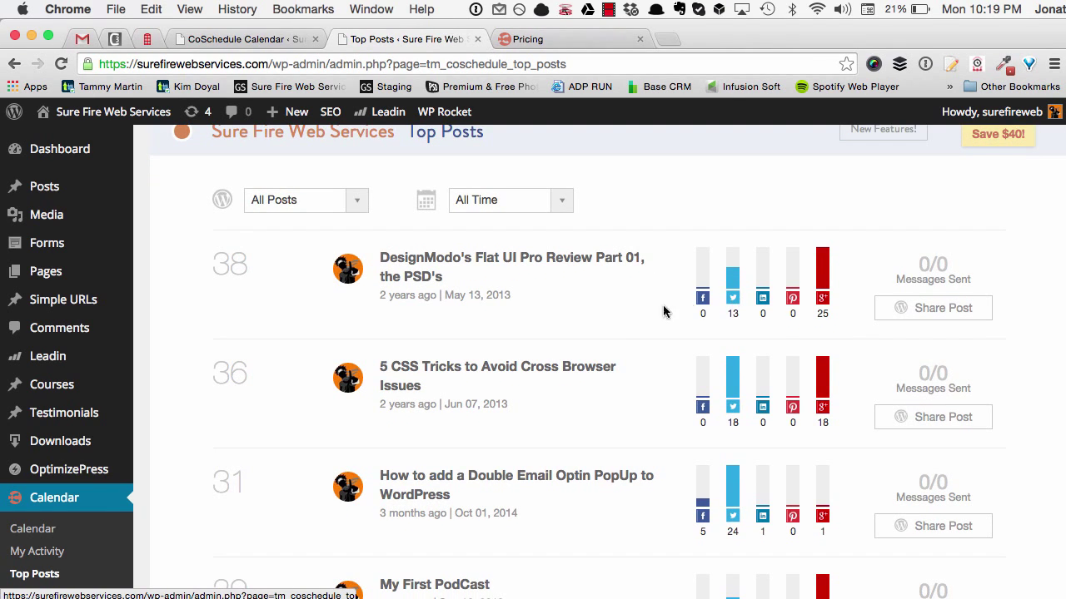
pyautogui.scroll(-4, 225, 260)
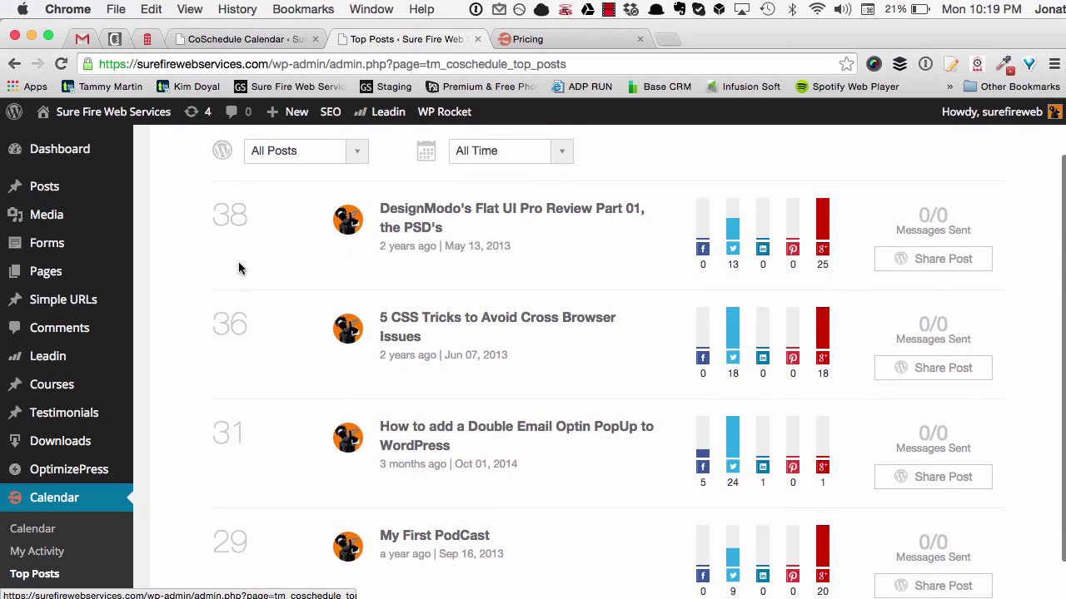
# Read further down the Top Posts list, comparing each post's share counts per social network.
pyautogui.scroll(2, 221, 260)
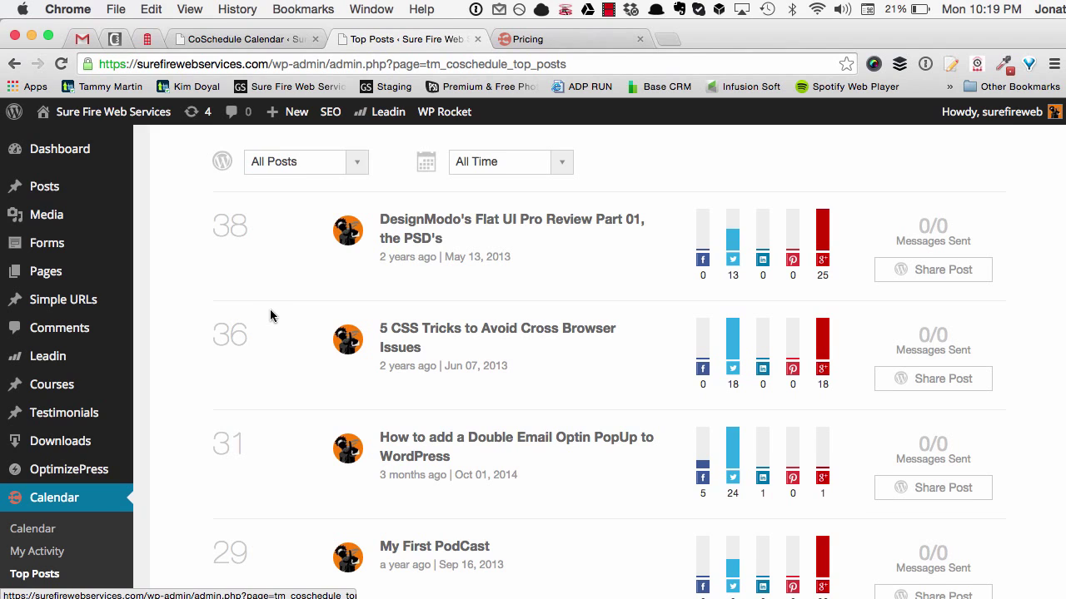
pyautogui.scroll(-1, 269, 309)
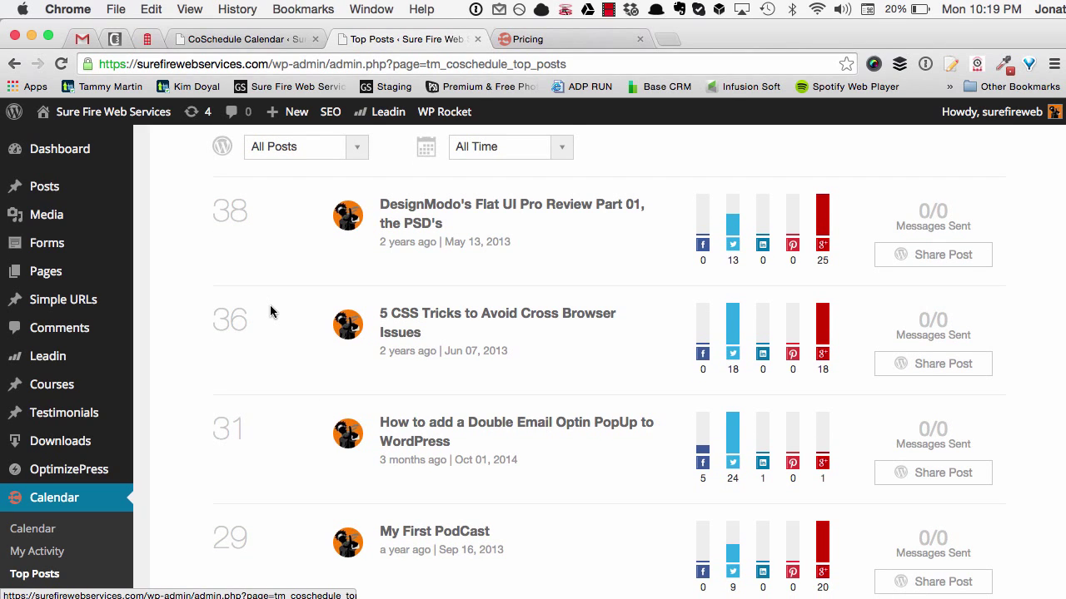
pyautogui.scroll(-5, 217, 359)
pyautogui.scroll(-15, 50, 250)
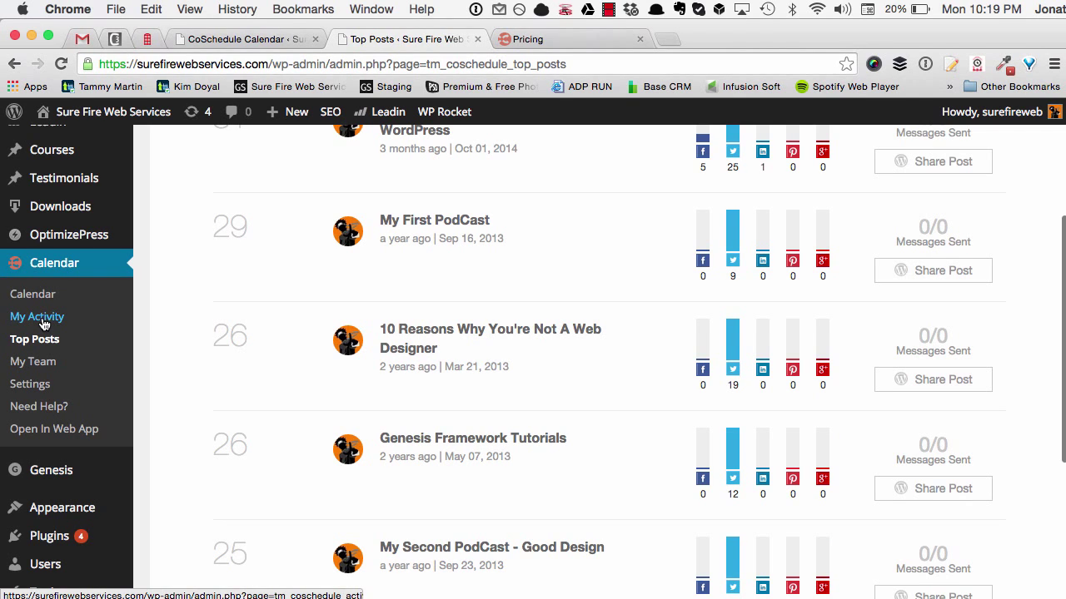
# Open CoSchedule's My Activity page and mark the task "Do me a favor, look over this post" as complete.
pyautogui.click(43, 321)
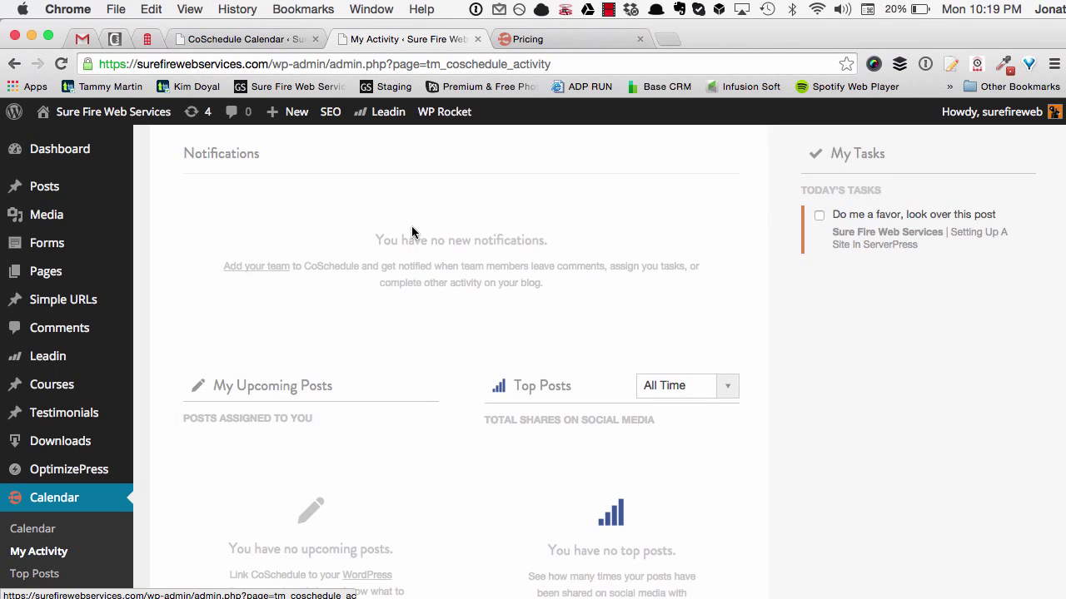
pyautogui.scroll(-3, 411, 228)
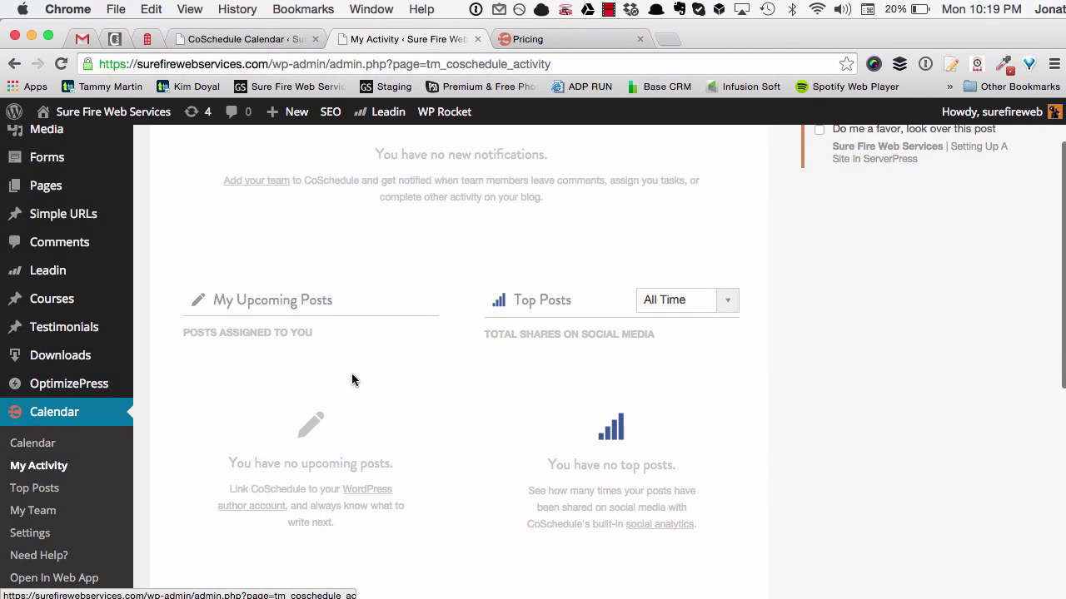
pyautogui.scroll(3, 352, 381)
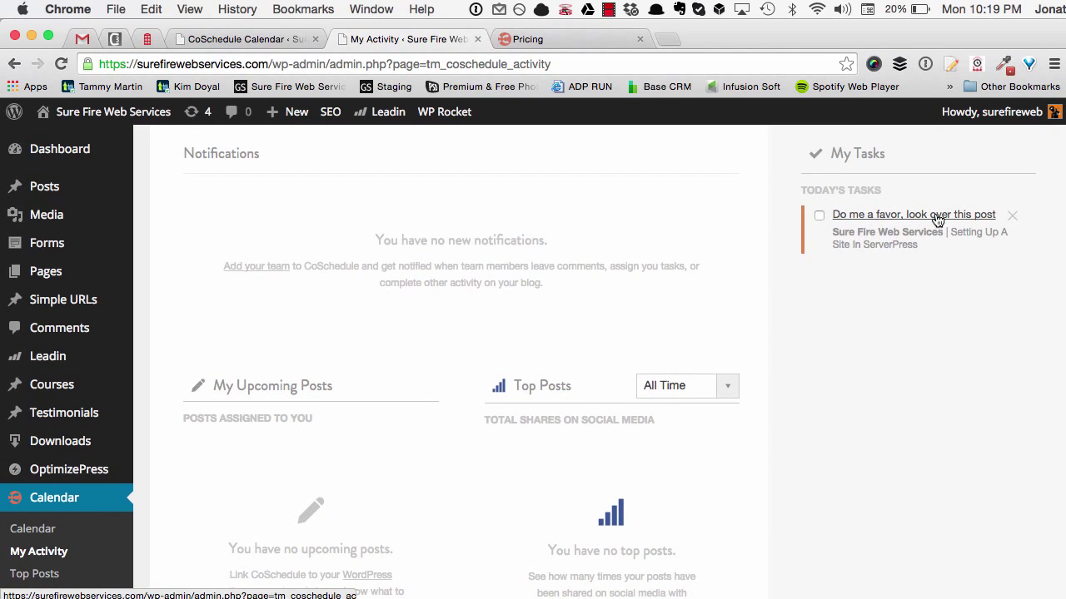
pyautogui.click(819, 215)
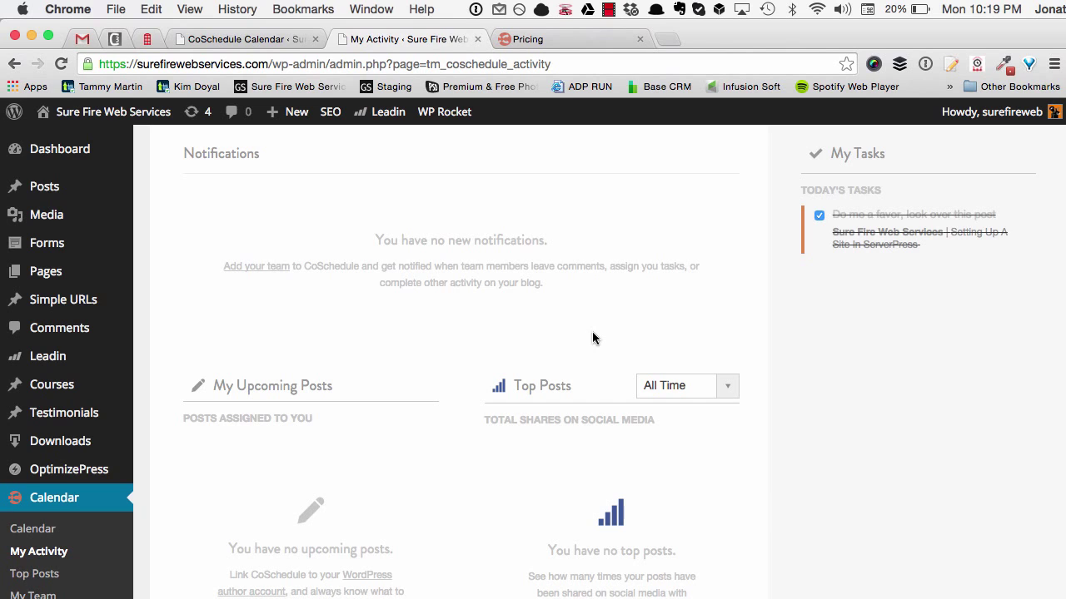
pyautogui.scroll(-3, 410, 259)
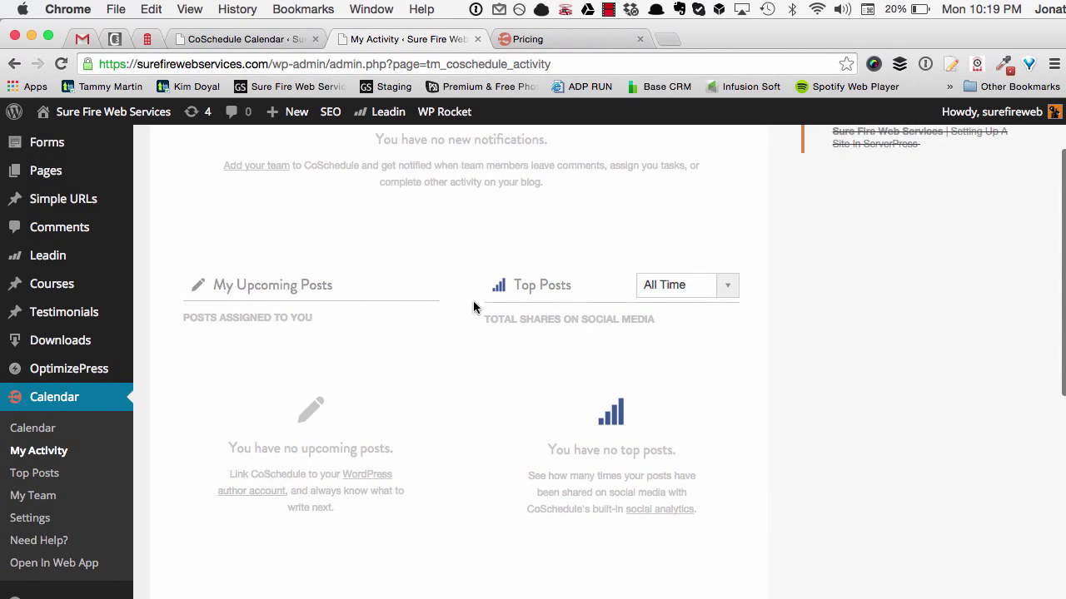
pyautogui.scroll(-2, 541, 292)
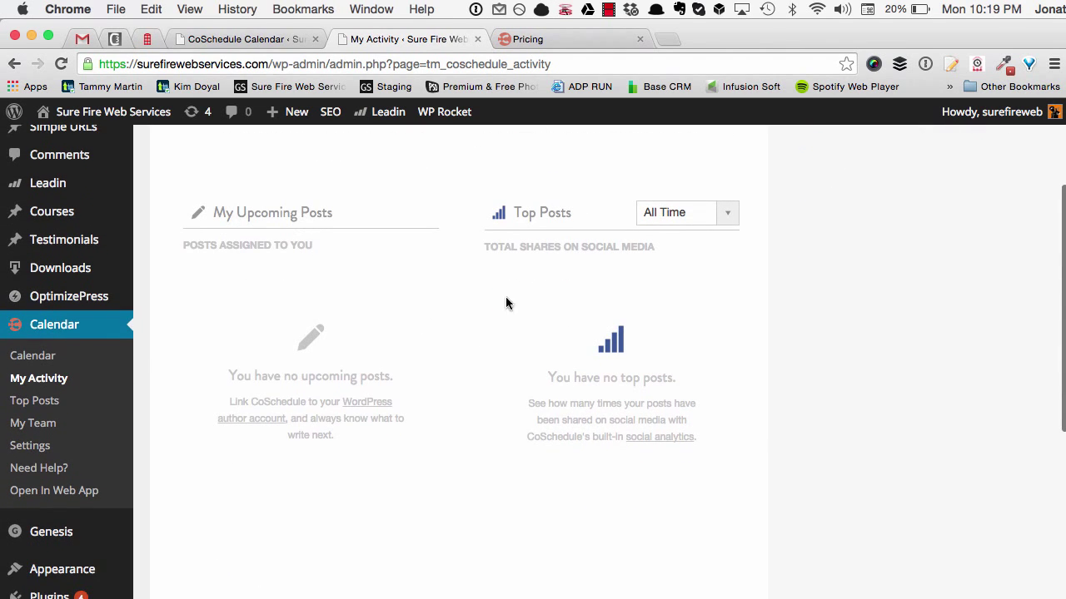
# Open the CoSchedule calendar and review the posts, tasks and social messages scheduled for the week of January 11.
pyautogui.click(31, 356)
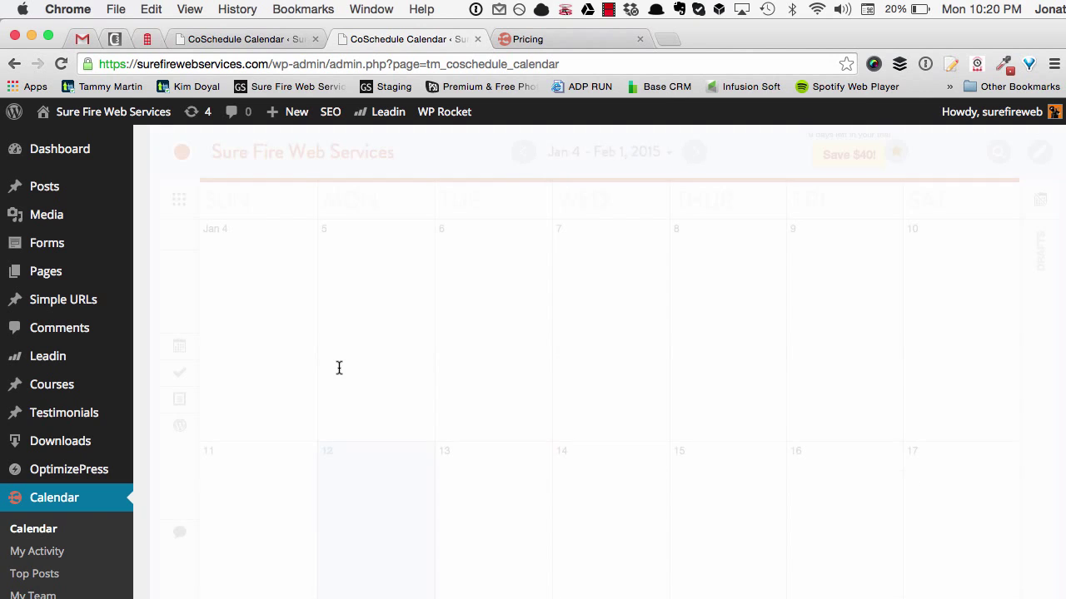
pyautogui.scroll(-3, 483, 279)
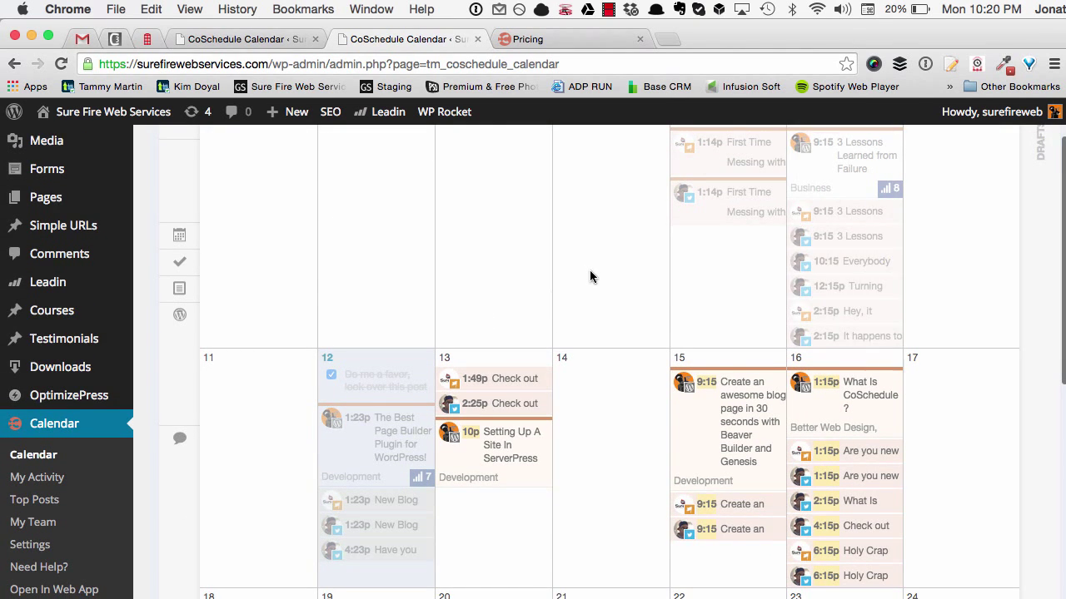
pyautogui.scroll(-3, 590, 272)
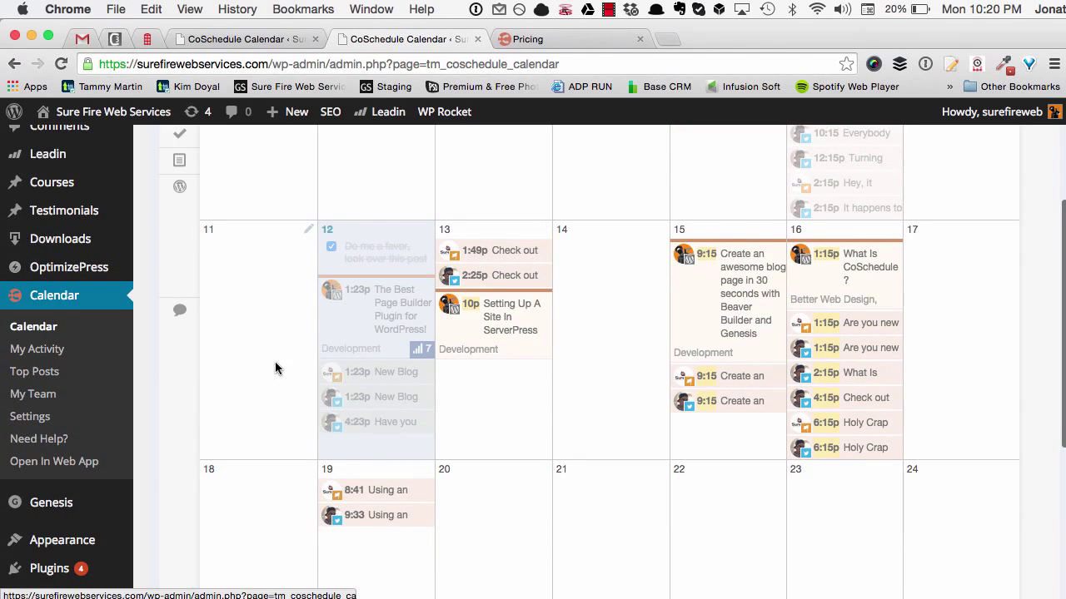
pyautogui.scroll(-1, 300, 341)
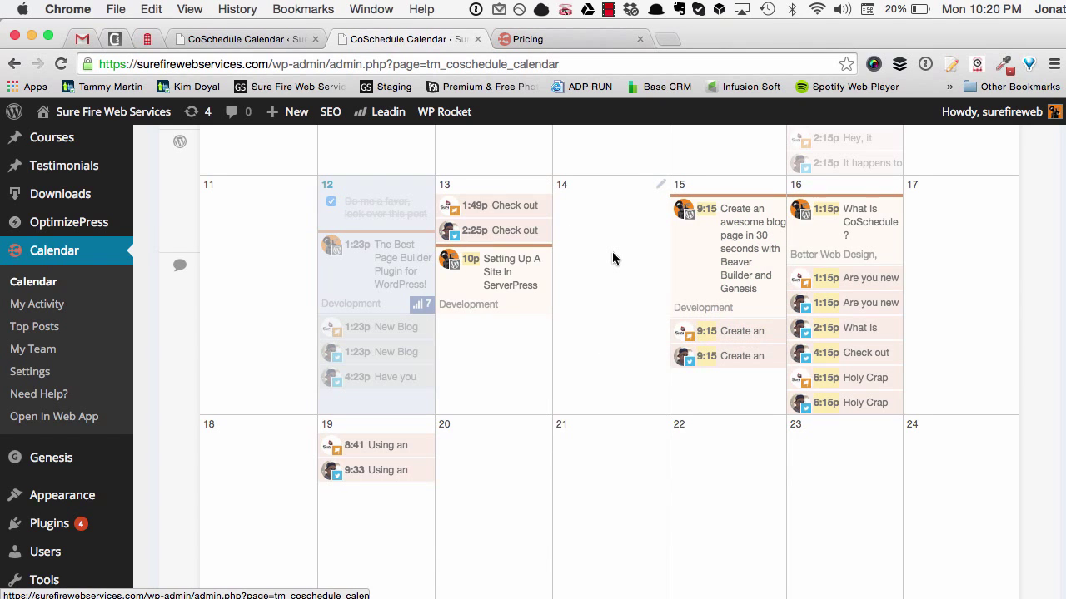
pyautogui.scroll(-2, 612, 255)
pyautogui.scroll(-1, 566, 259)
pyautogui.scroll(2, 627, 196)
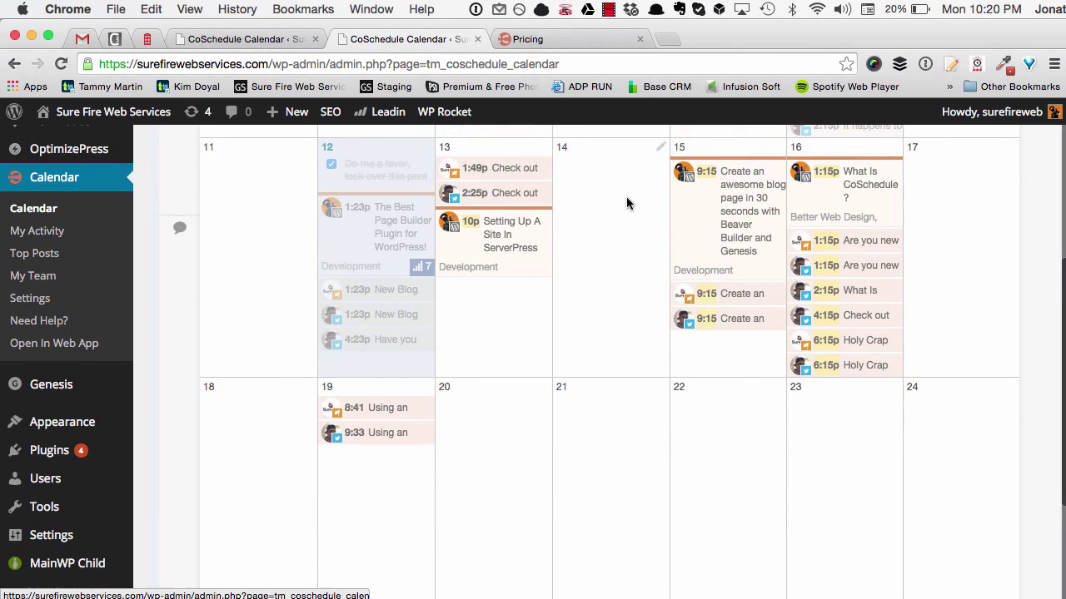
pyautogui.scroll(-4, 590, 254)
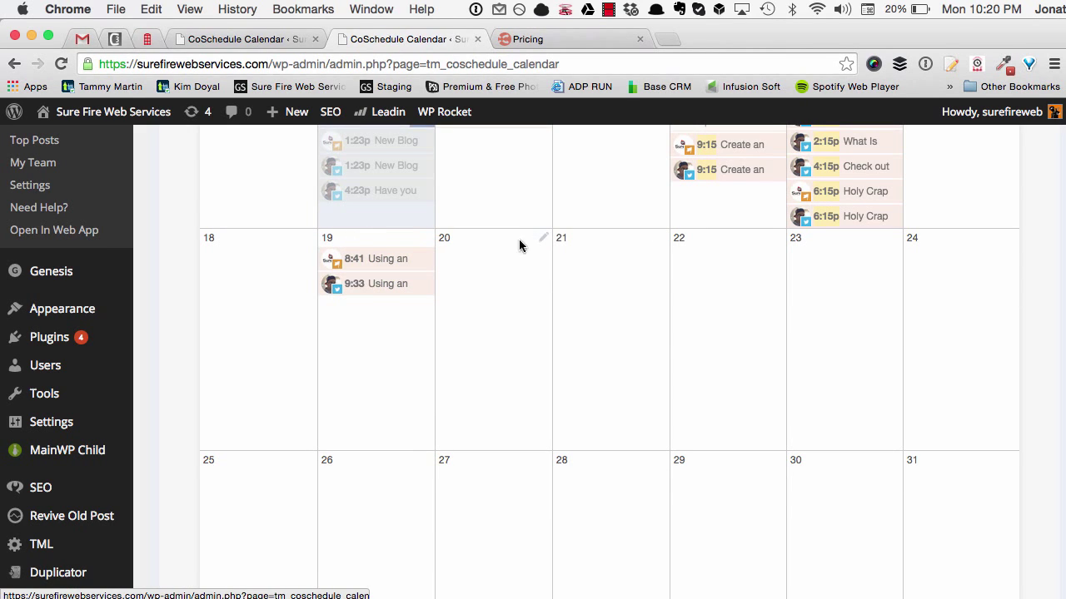
# Examine the full text of the page builder social messages scheduled for January 13 and January 19.
pyautogui.moveTo(357, 265)
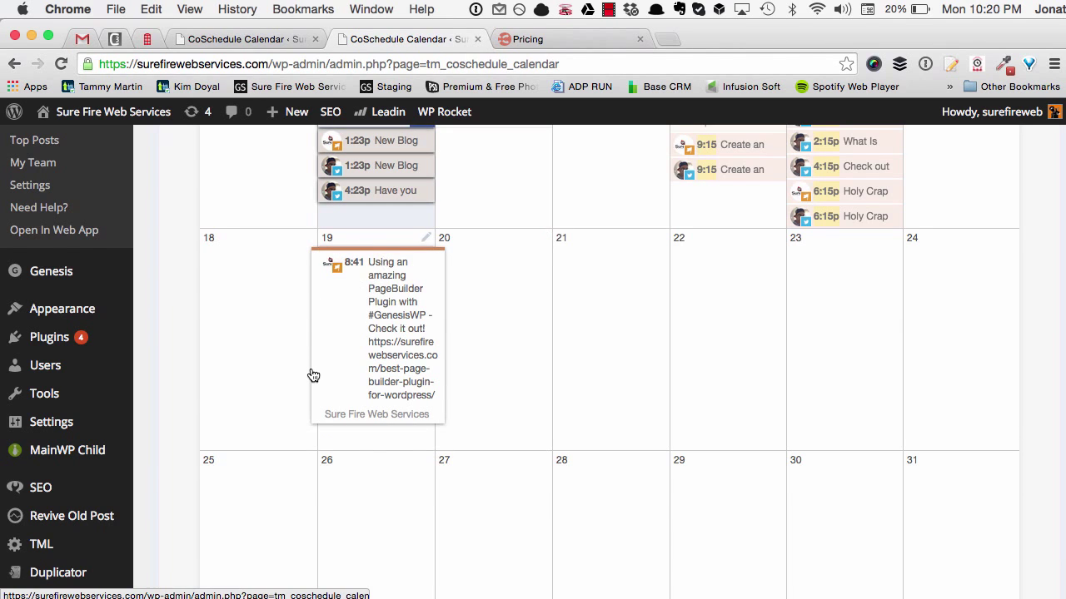
pyautogui.scroll(2, 310, 373)
pyautogui.scroll(4, 304, 375)
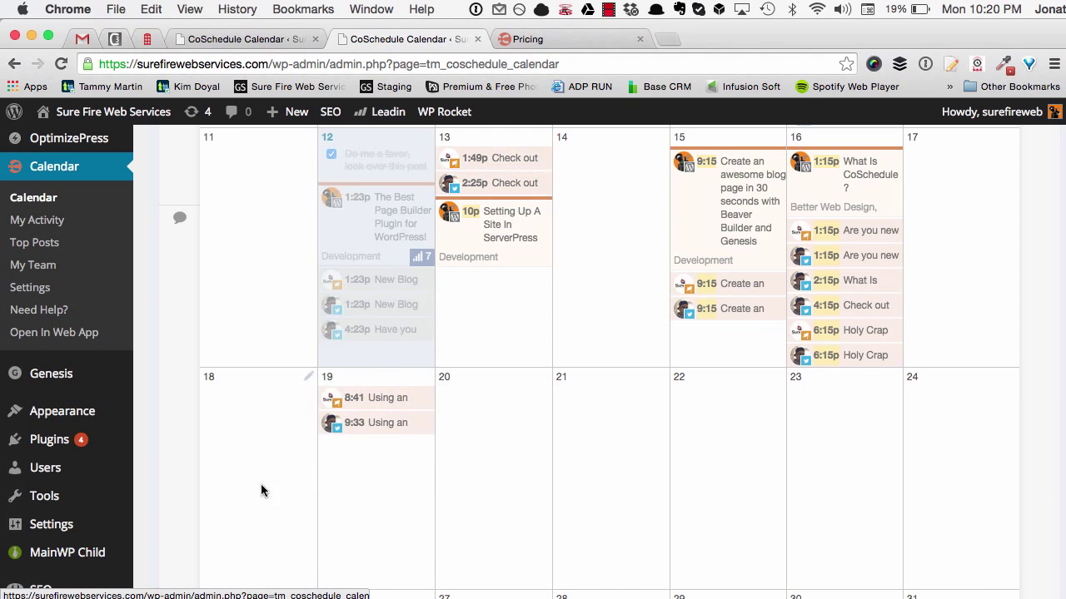
pyautogui.scroll(2, 275, 363)
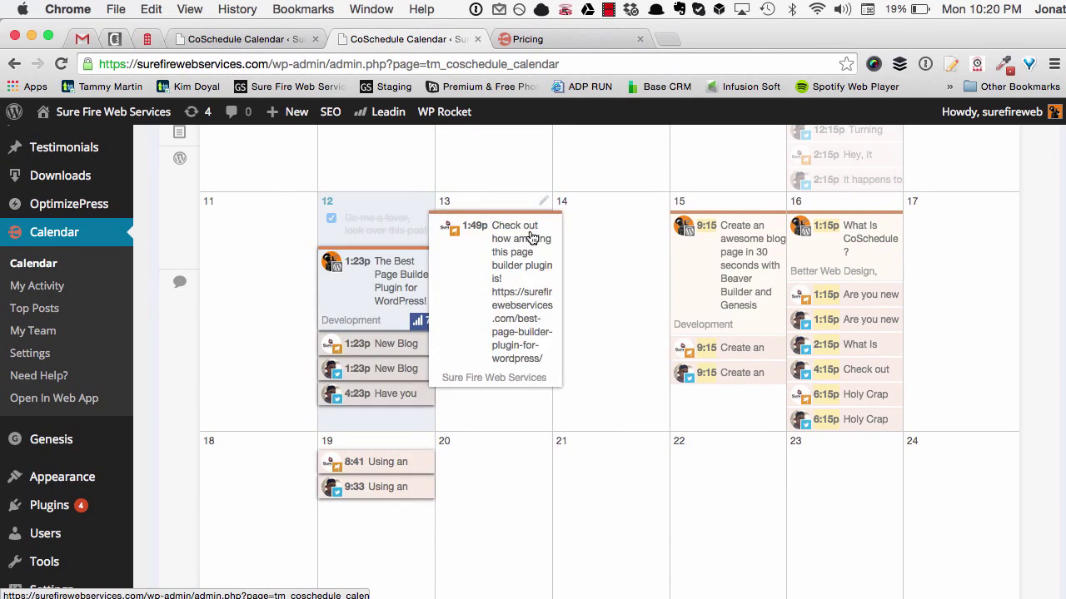
pyautogui.scroll(-1, 628, 289)
pyautogui.scroll(-1, 628, 289)
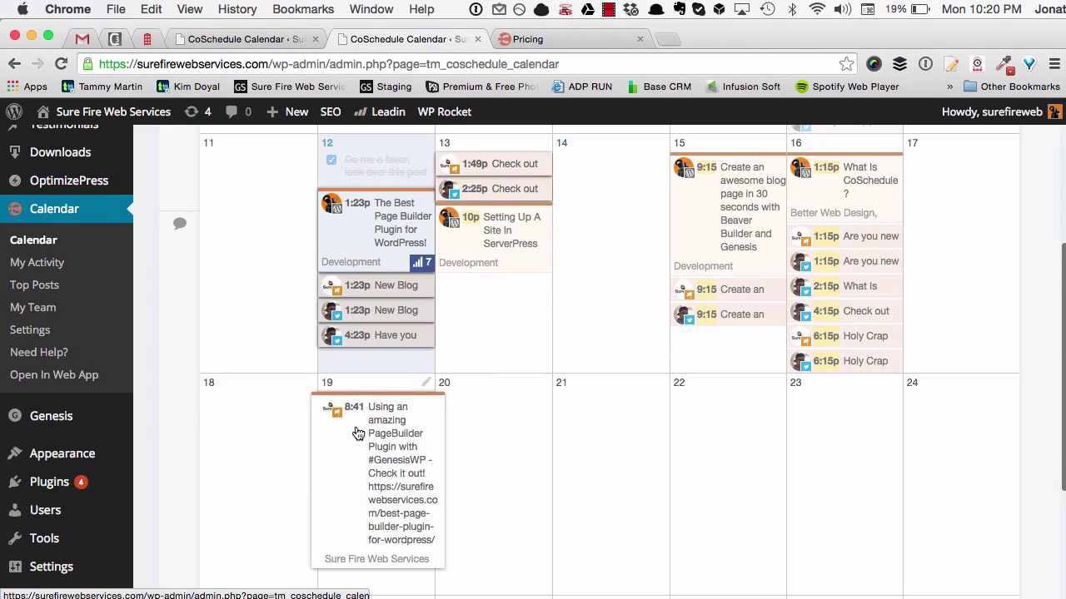
pyautogui.scroll(-5, 243, 452)
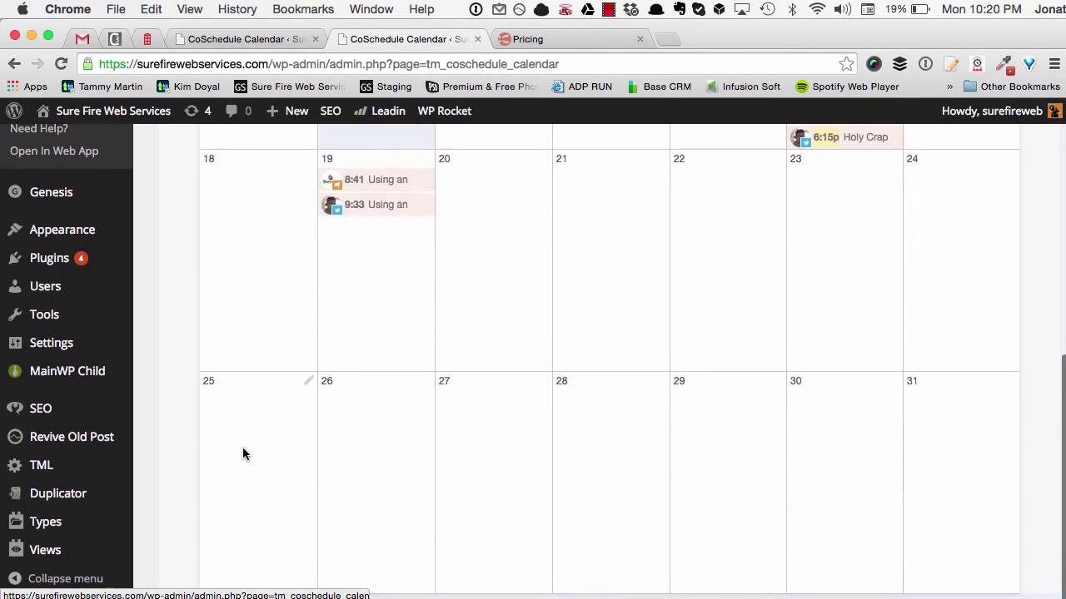
pyautogui.scroll(10, 242, 449)
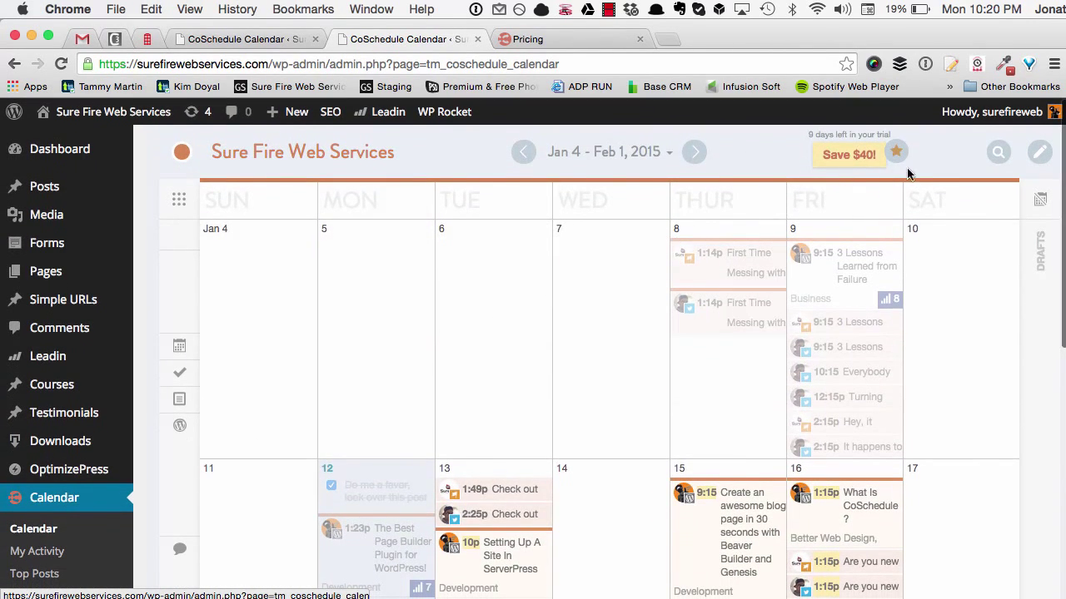
# Advance the calendar to February's scheduled messages, and return to the Jan 4 - Feb 1, 2015 period to review its entries.
pyautogui.click(694, 151)
pyautogui.scroll(-3, 344, 298)
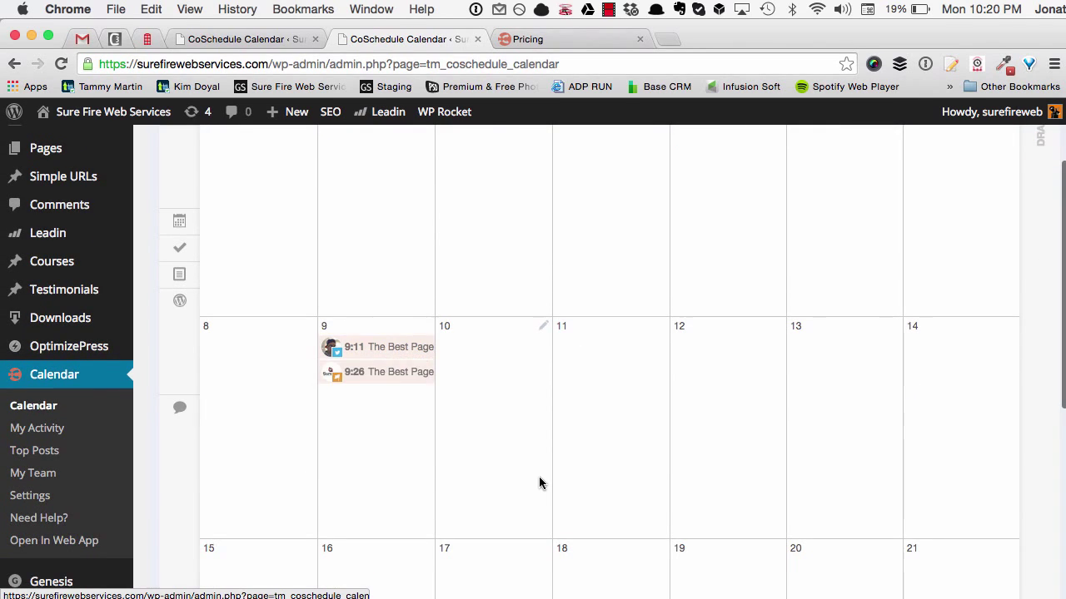
pyautogui.scroll(3, 539, 476)
pyautogui.click(492, 152)
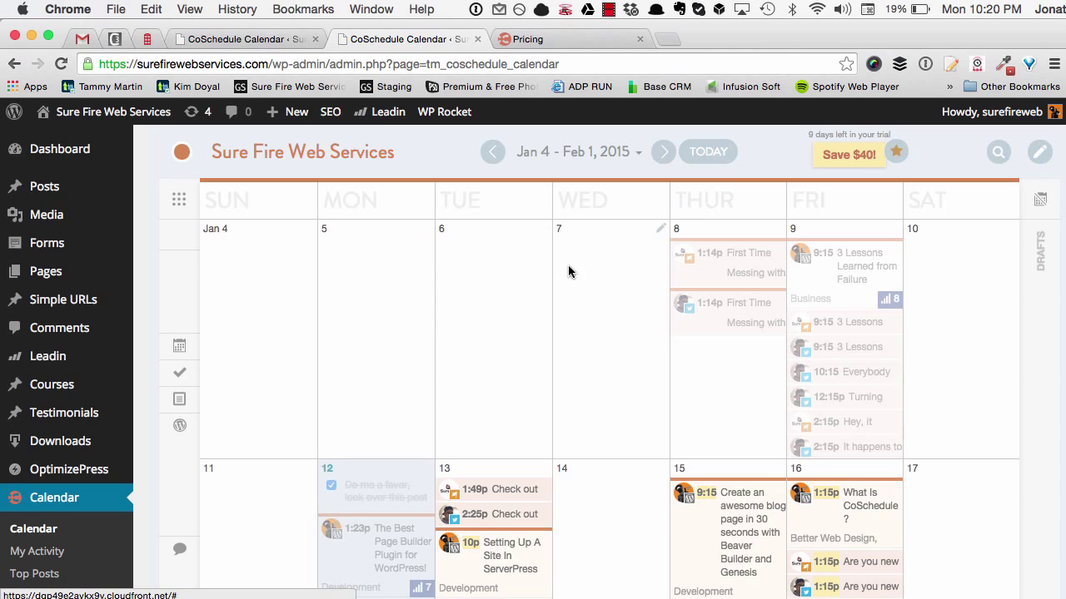
pyautogui.scroll(-3, 566, 269)
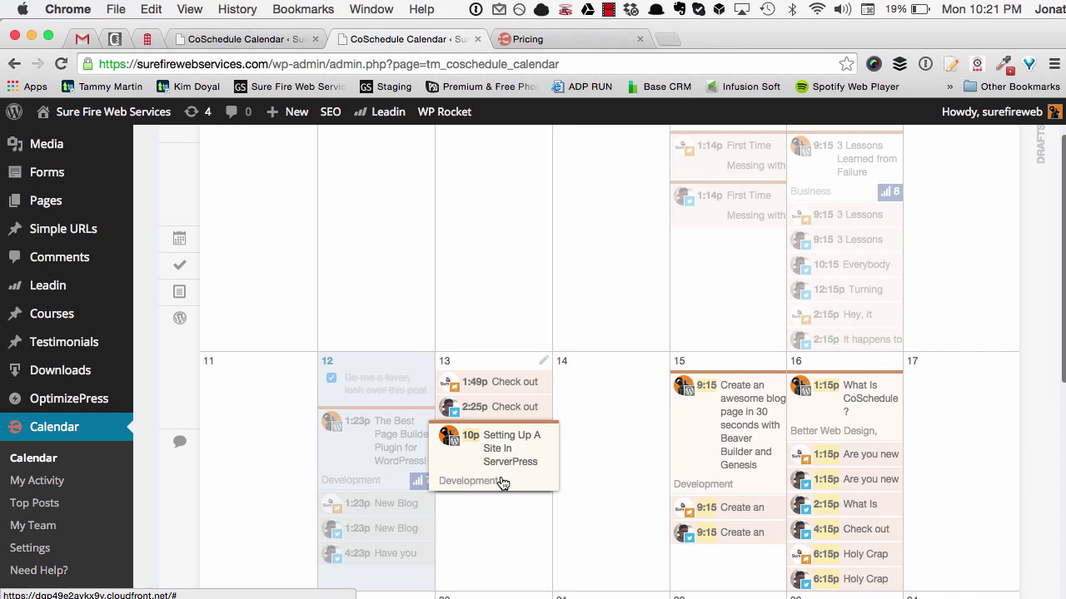
pyautogui.scroll(-5, 613, 431)
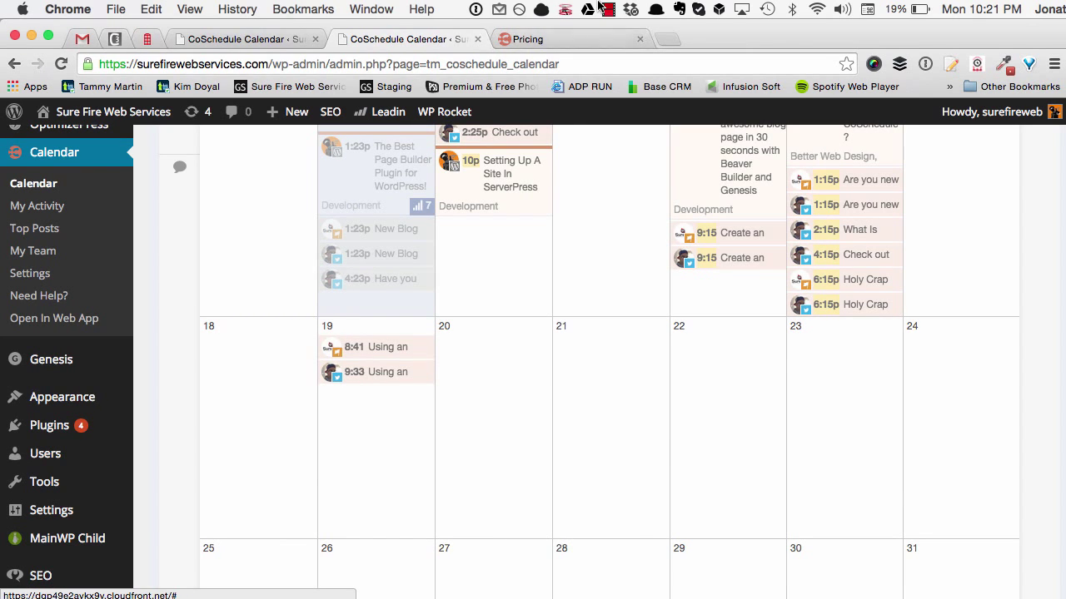
# View the CoSchedule website's homepage in place of its pricing page, and go back to the WordPress calendar.
pyautogui.click(532, 39)
pyautogui.click(238, 147)
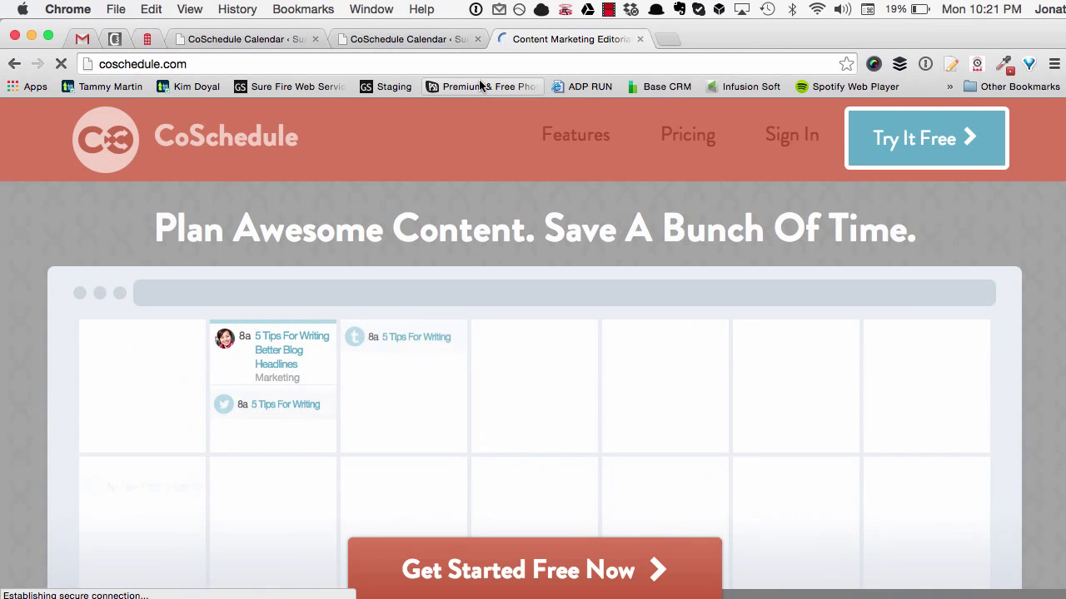
pyautogui.click(438, 41)
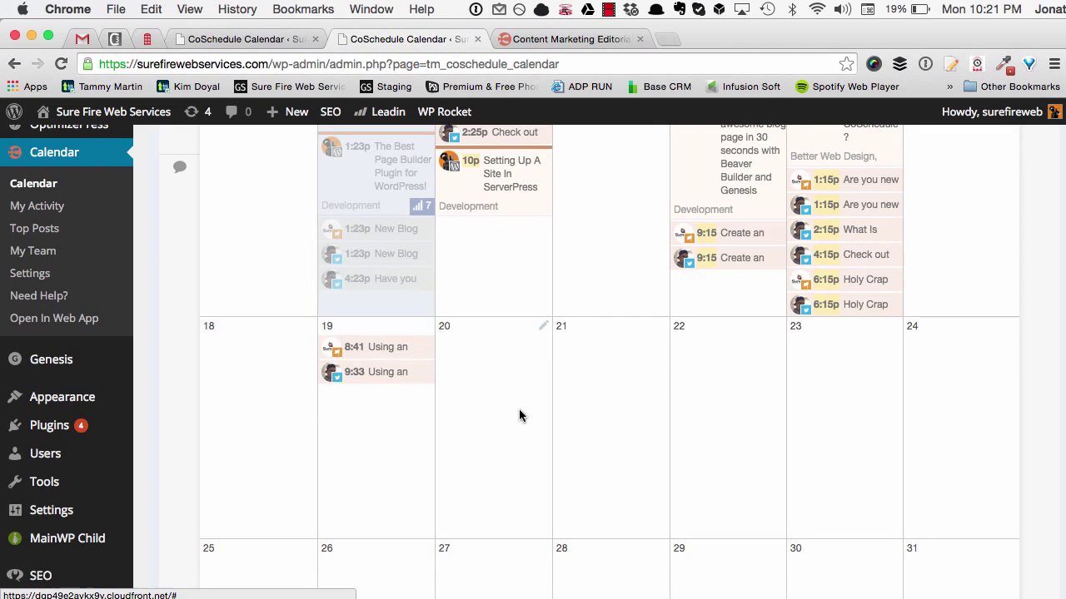
# Show the Create New content choices for a calendar day, and dismiss them without creating anything.
pyautogui.scroll(2, 518, 416)
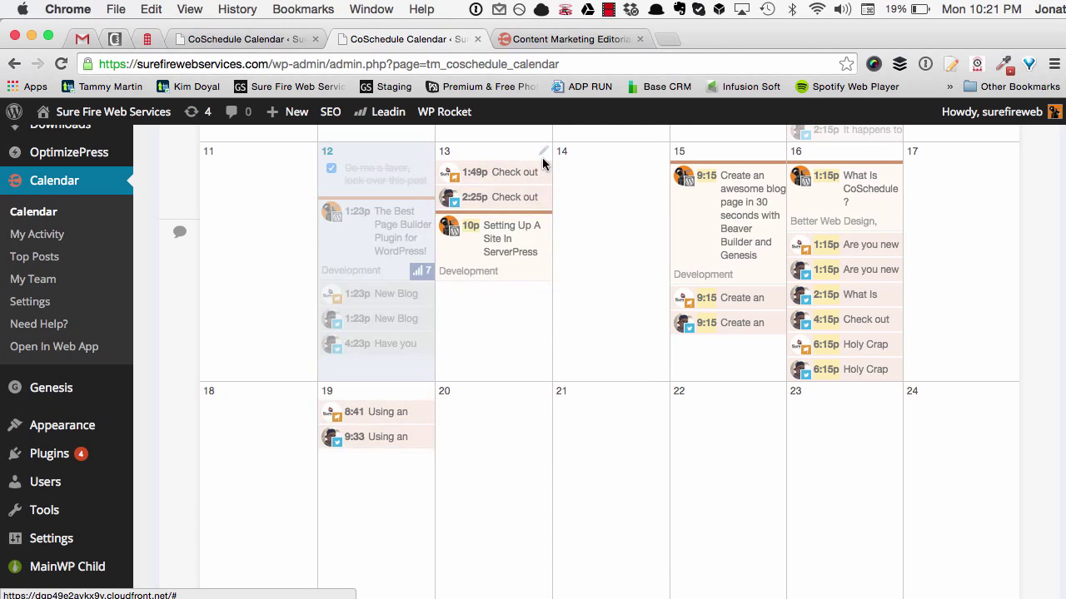
pyautogui.click(540, 400)
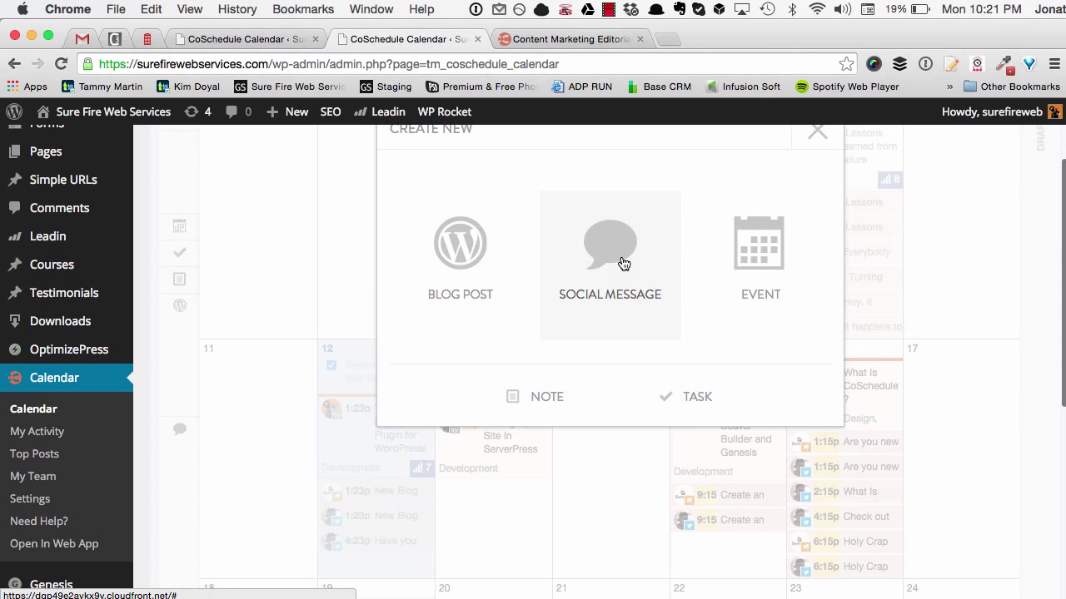
pyautogui.scroll(2, 620, 268)
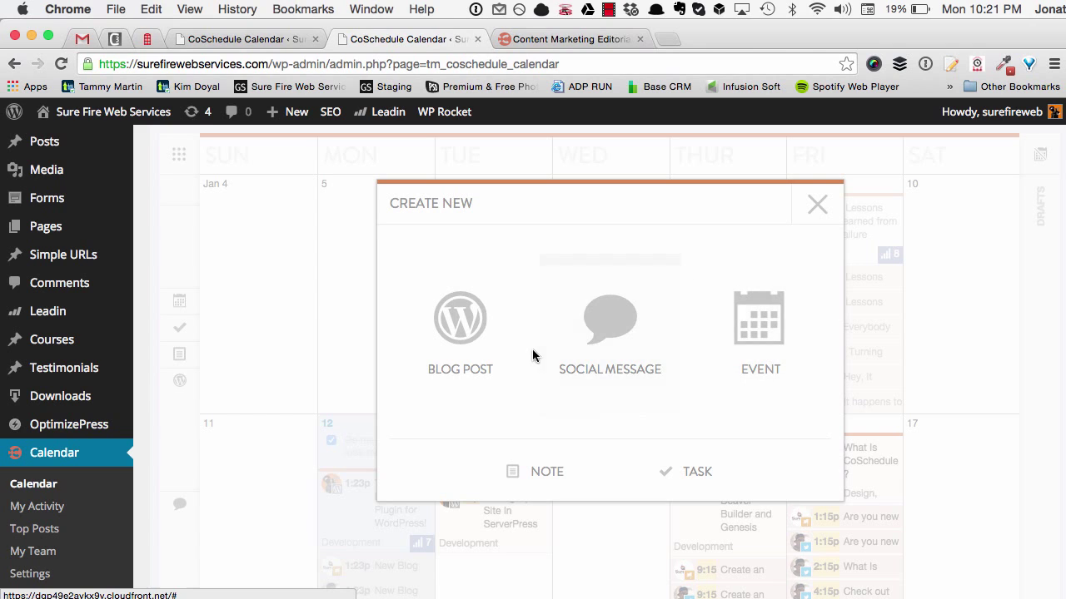
pyautogui.click(816, 206)
pyautogui.scroll(-3, 497, 238)
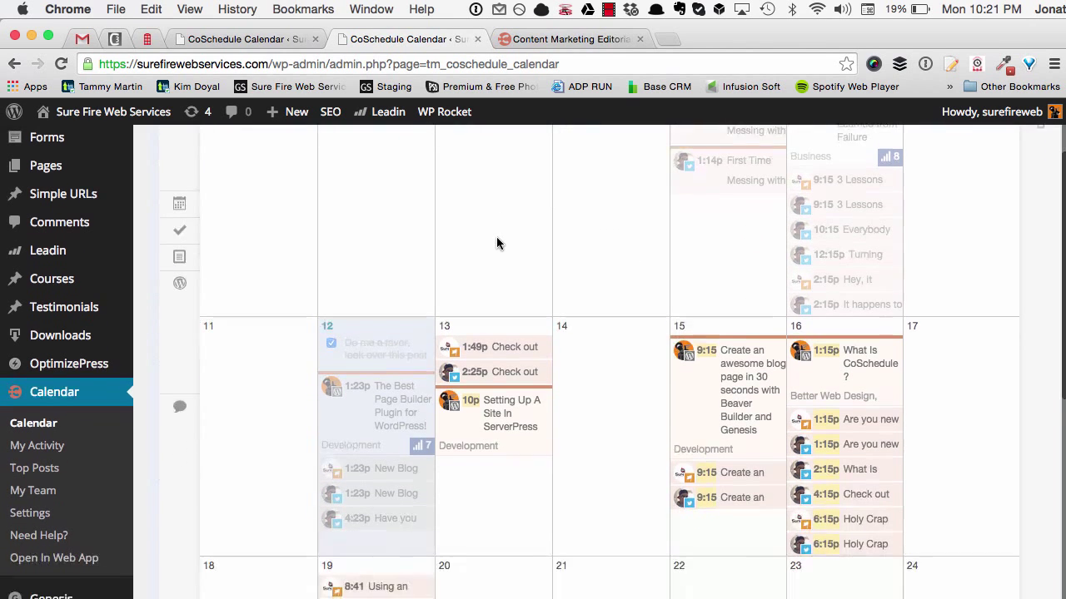
pyautogui.scroll(4, 246, 283)
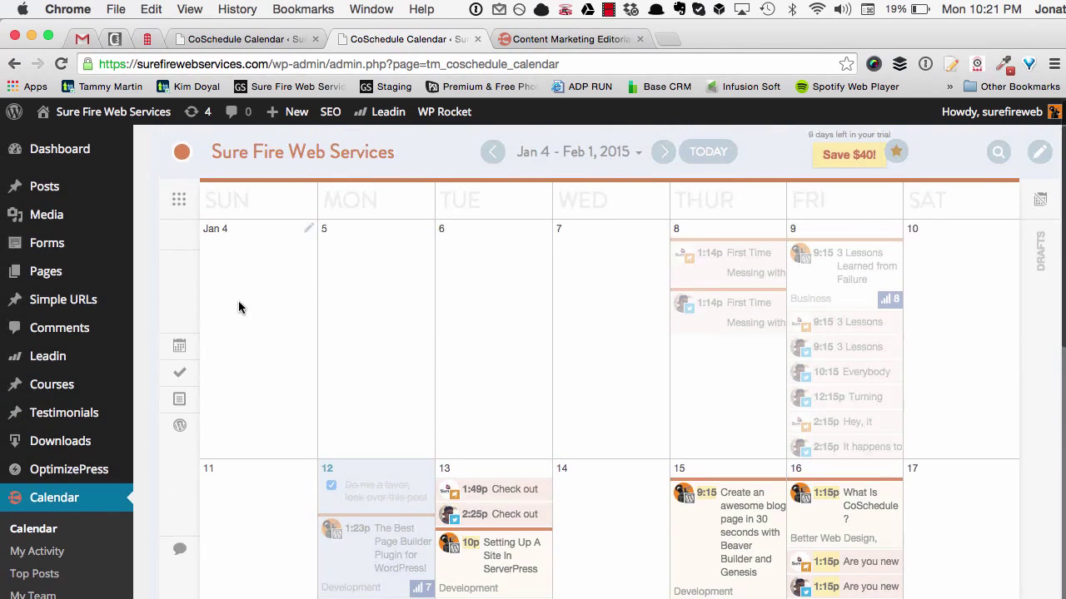
# Open the calendar's filter options and filter the calendar by the orange color label.
pyautogui.click(180, 202)
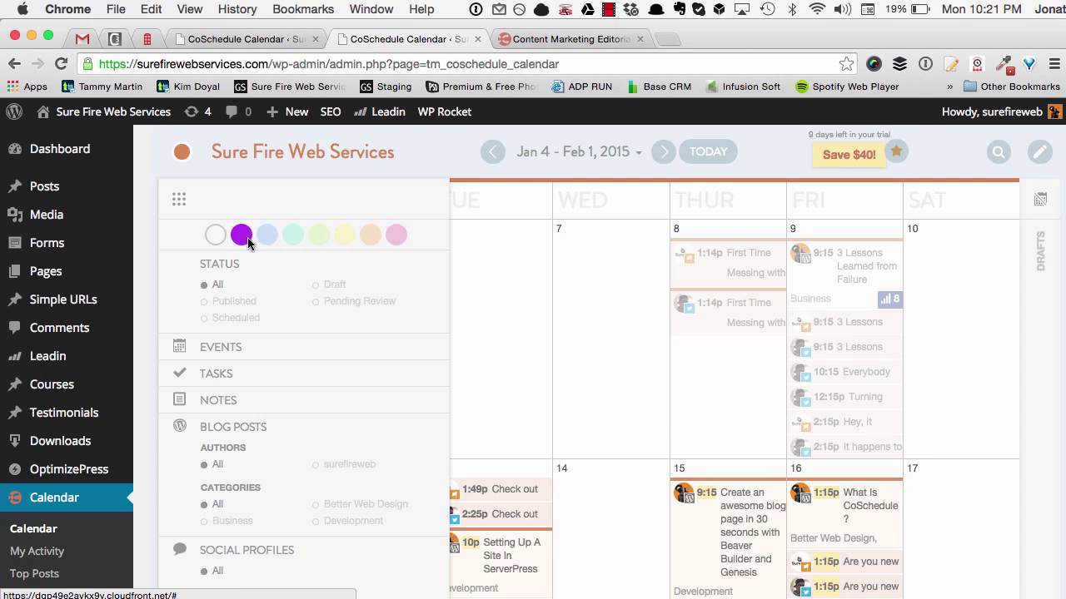
pyautogui.click(370, 237)
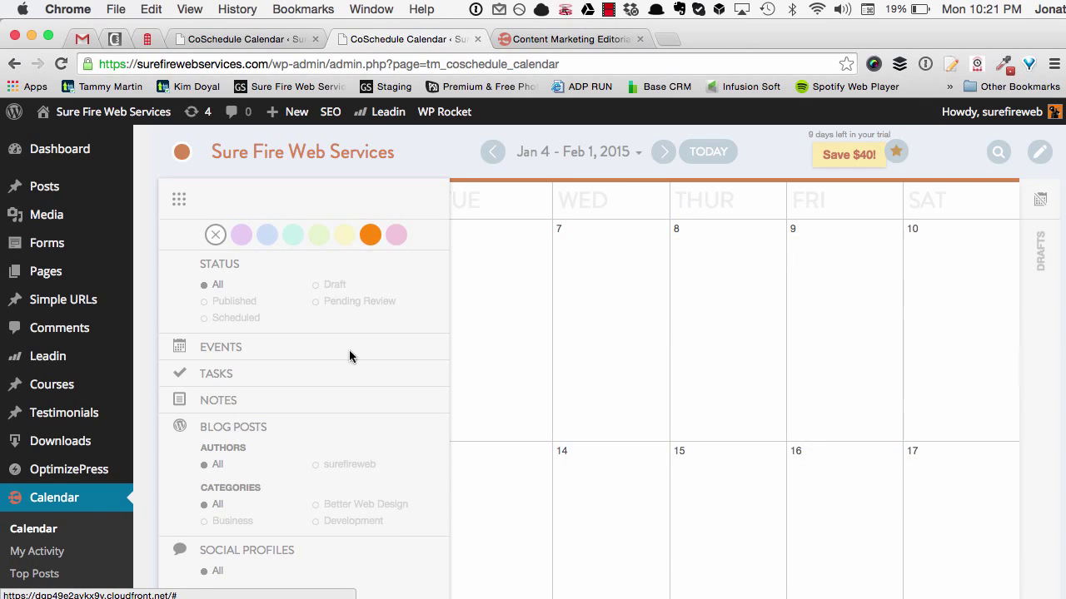
pyautogui.moveTo(179, 199)
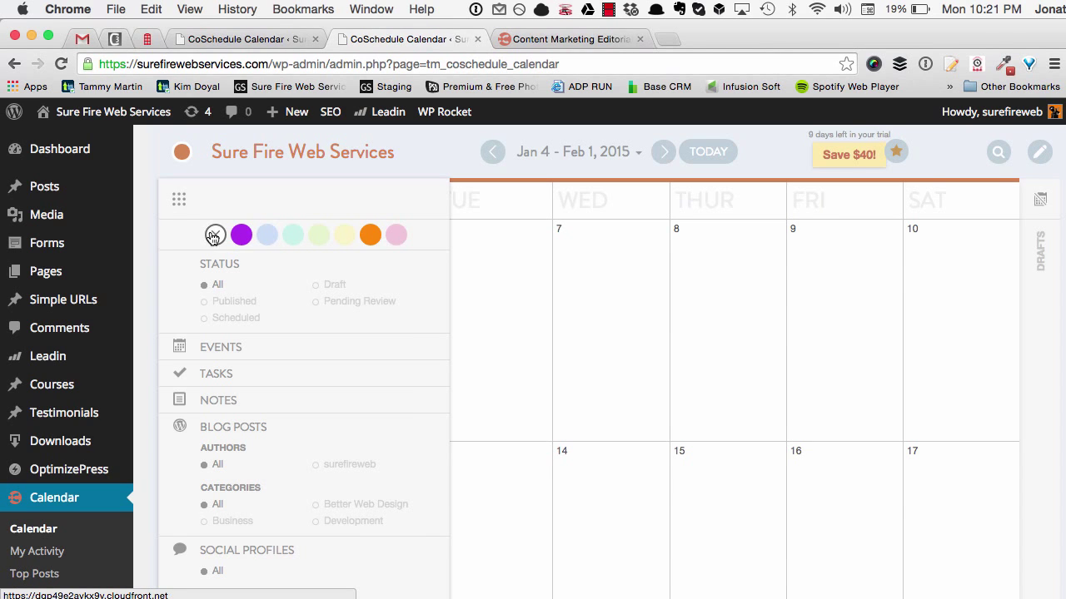
# Clear the calendar's color filter and review the status, event, task, note, blog post and social profile filter options.
pyautogui.click(214, 236)
pyautogui.moveTo(178, 198)
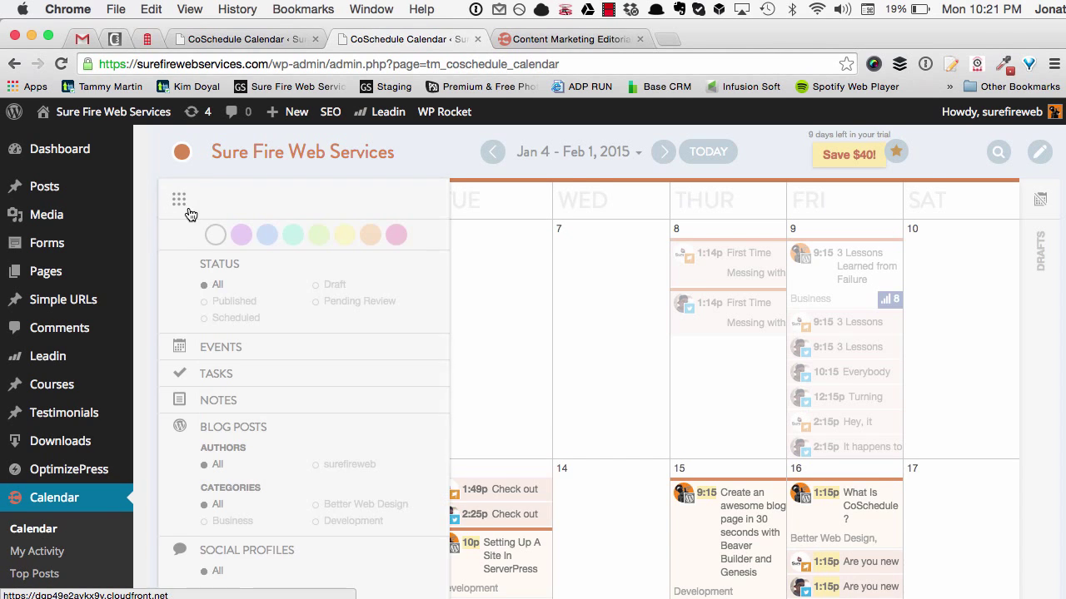
pyautogui.scroll(-2, 230, 247)
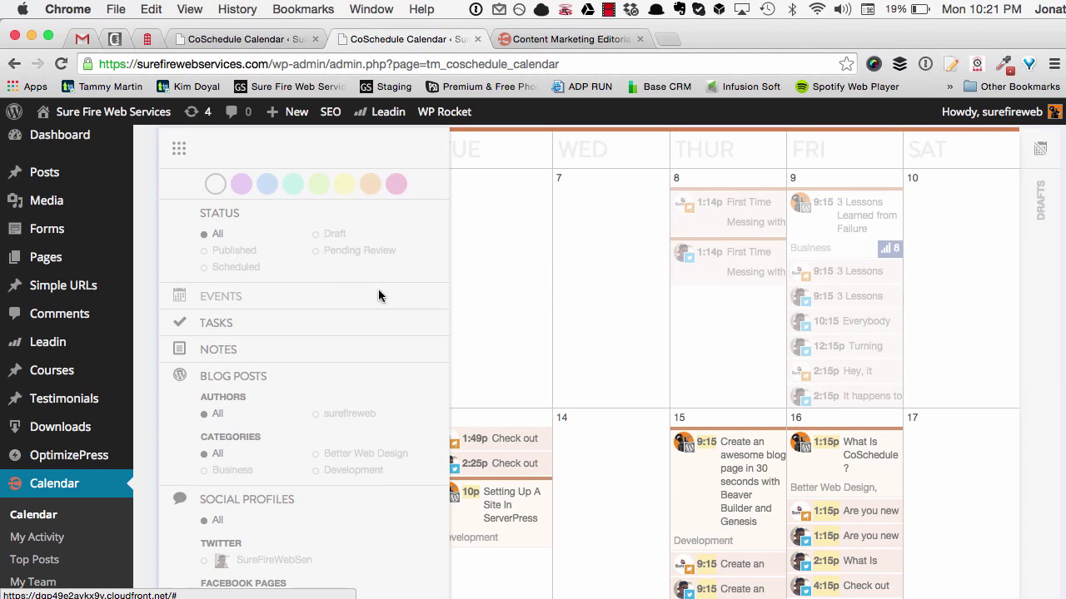
pyautogui.scroll(-3, 333, 250)
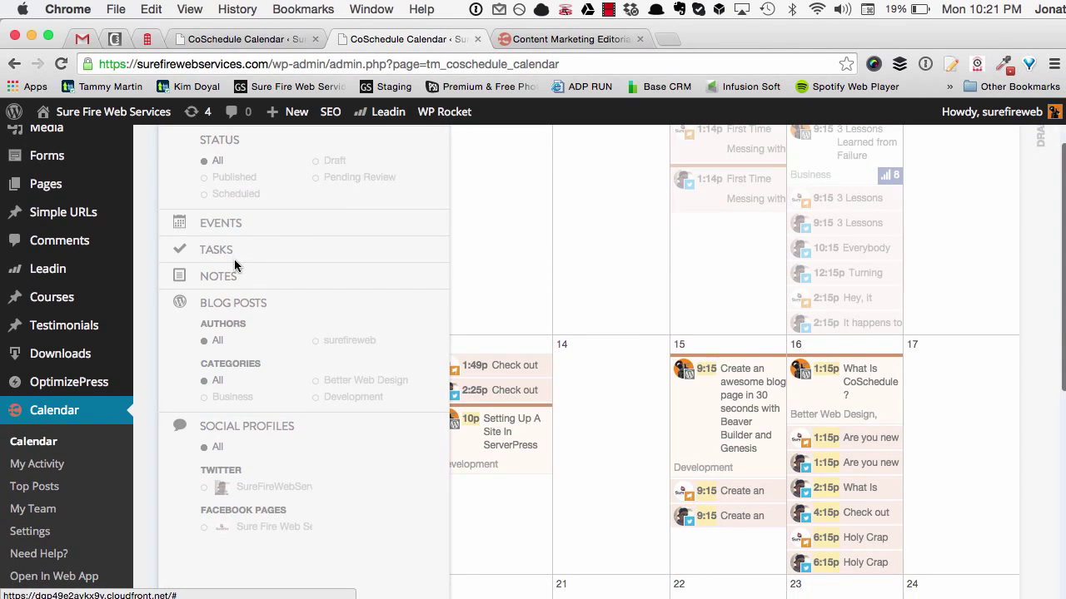
pyautogui.scroll(-1, 238, 262)
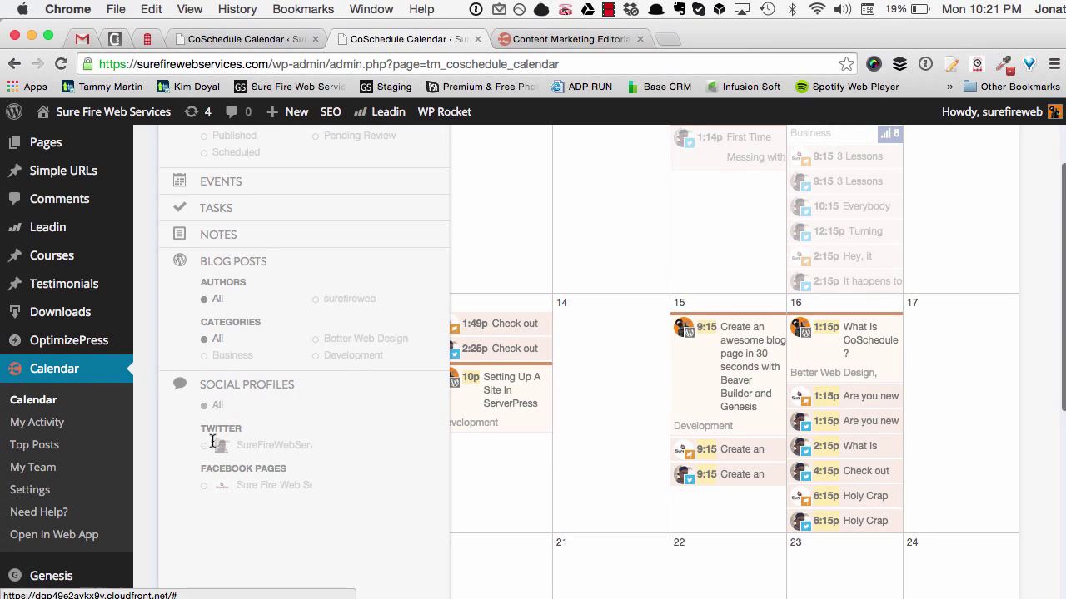
pyautogui.scroll(-8, 272, 404)
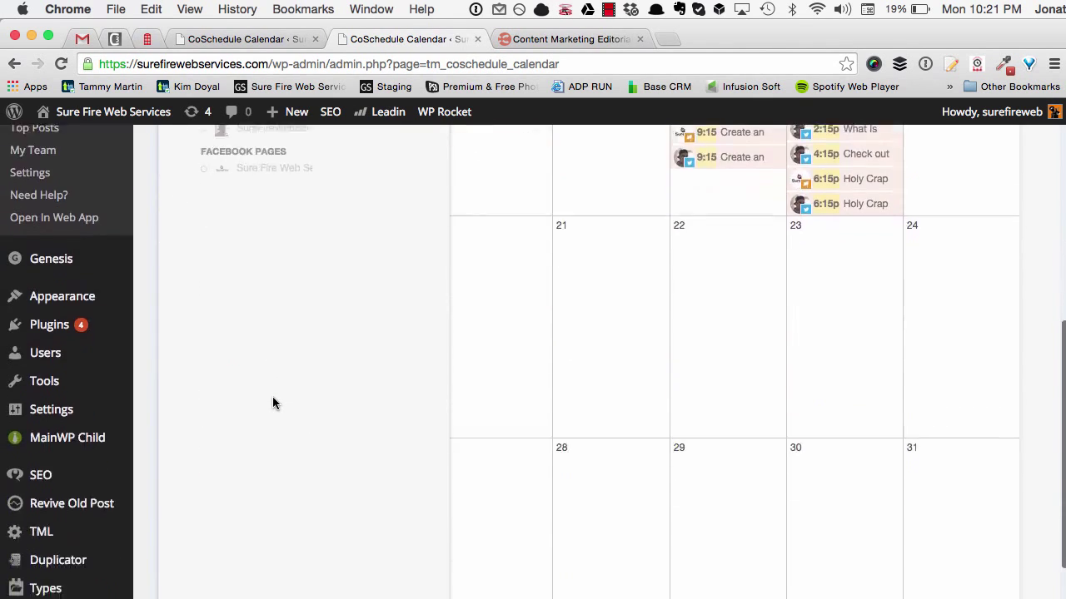
# Leave the filter options and review the calendar's posts and social messages across the Jan 4 - Feb 1, 2015 period.
pyautogui.scroll(4, 434, 404)
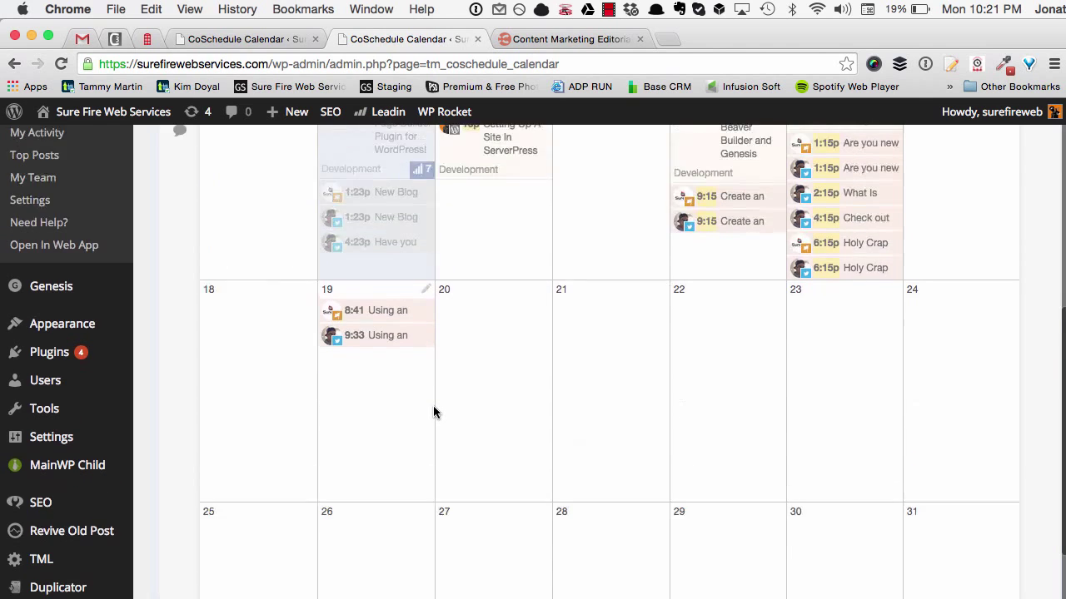
pyautogui.scroll(10, 433, 412)
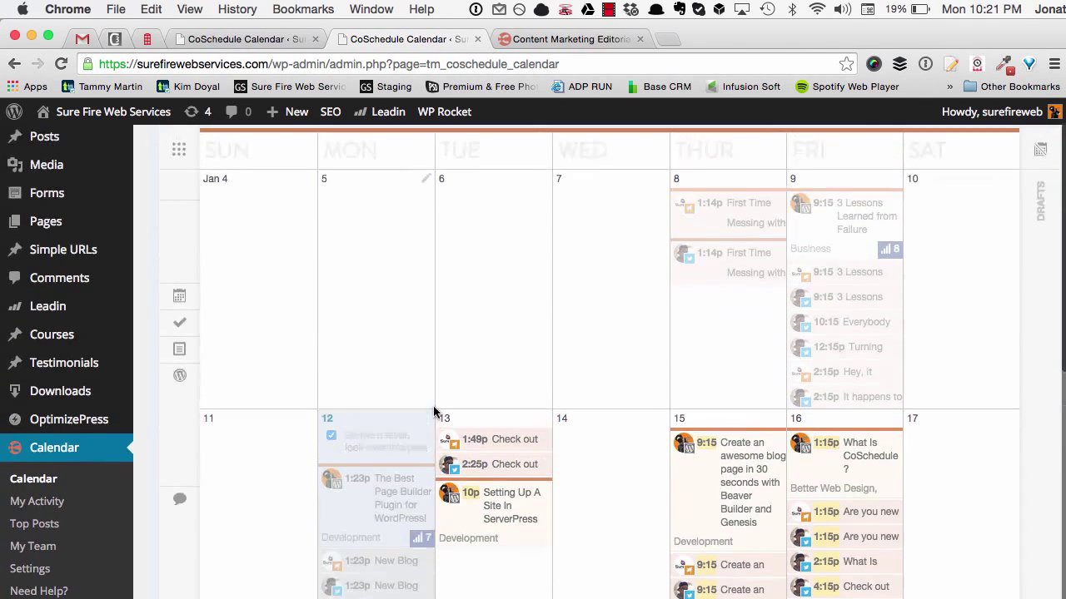
pyautogui.scroll(2, 256, 350)
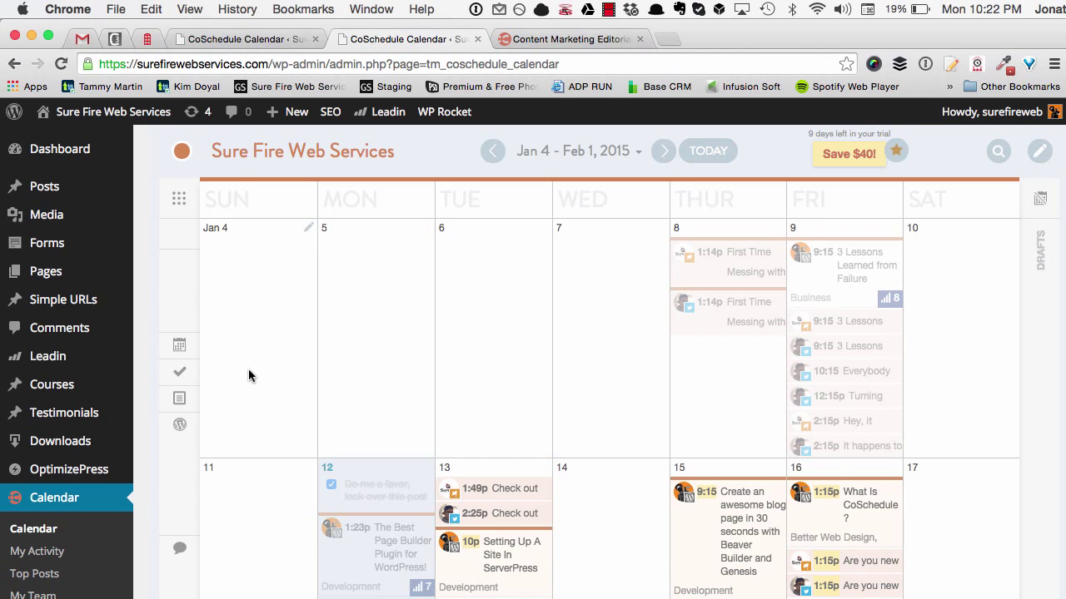
pyautogui.scroll(-3, 277, 350)
pyautogui.scroll(2, 277, 349)
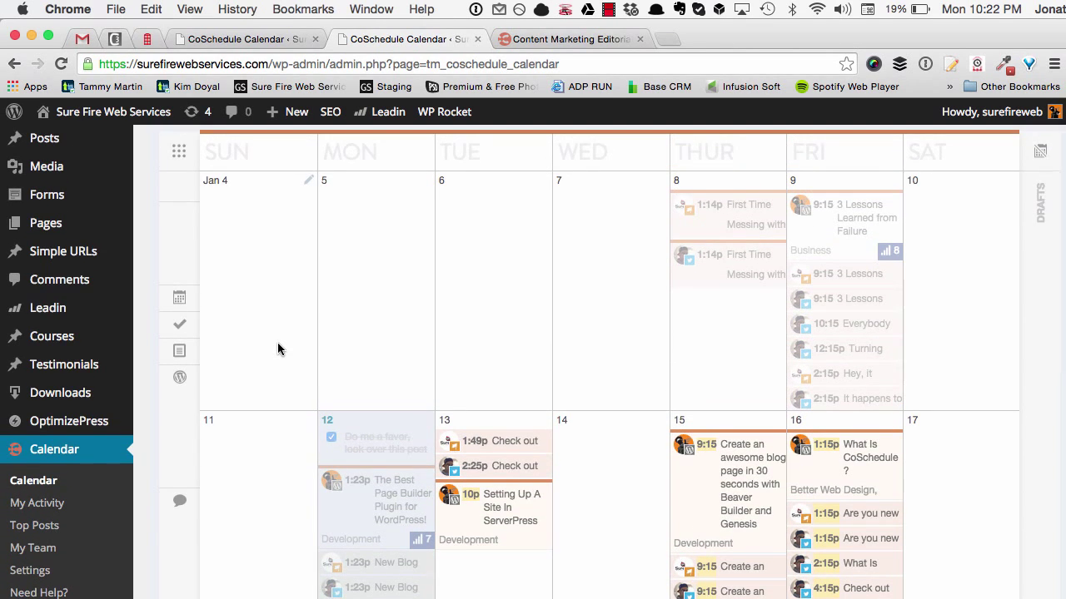
pyautogui.scroll(-4, 278, 349)
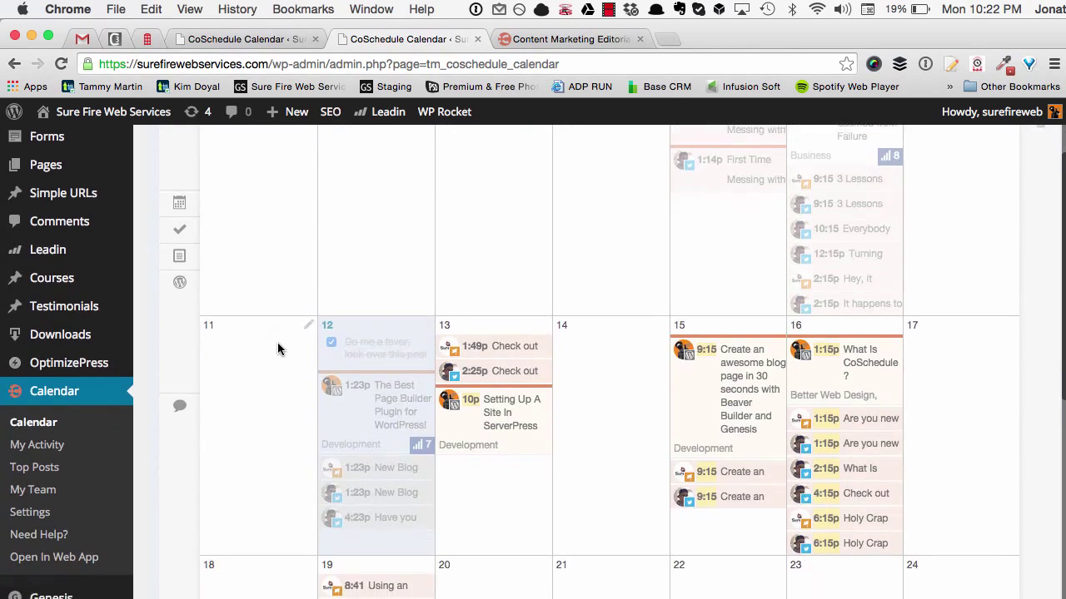
pyautogui.scroll(-1, 277, 342)
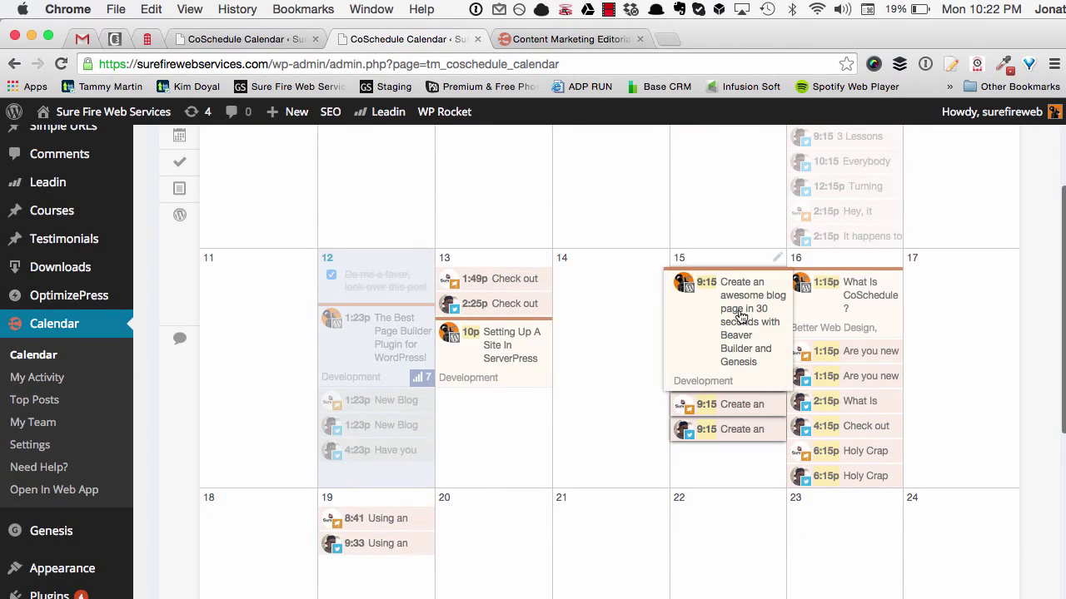
pyautogui.scroll(-1, 592, 376)
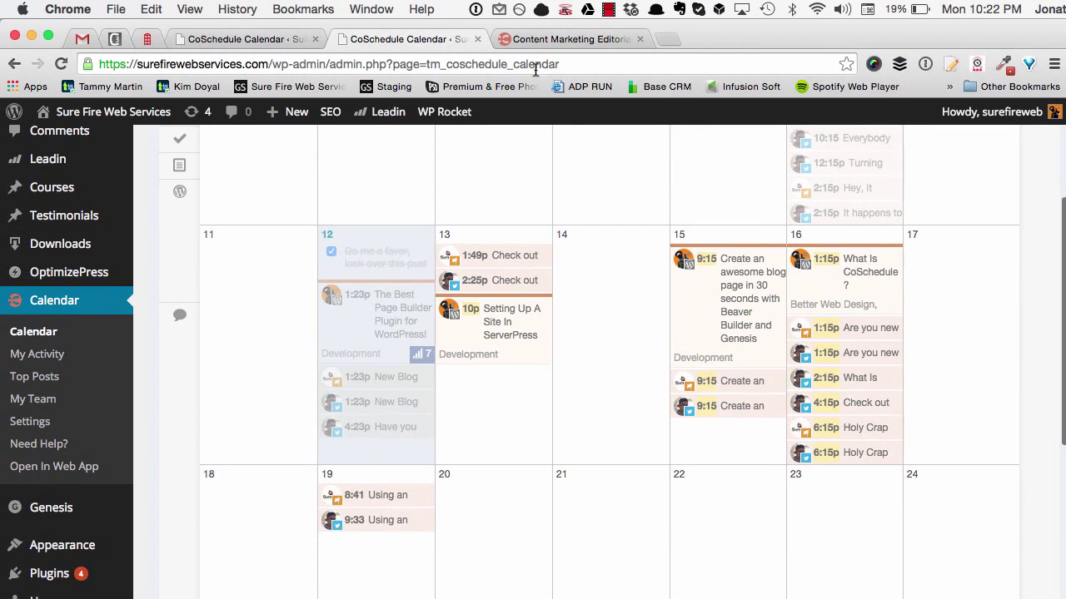
# Switch to the CoSchedule website and look through its homepage's feature sections, ending back at the main headline.
pyautogui.click(538, 40)
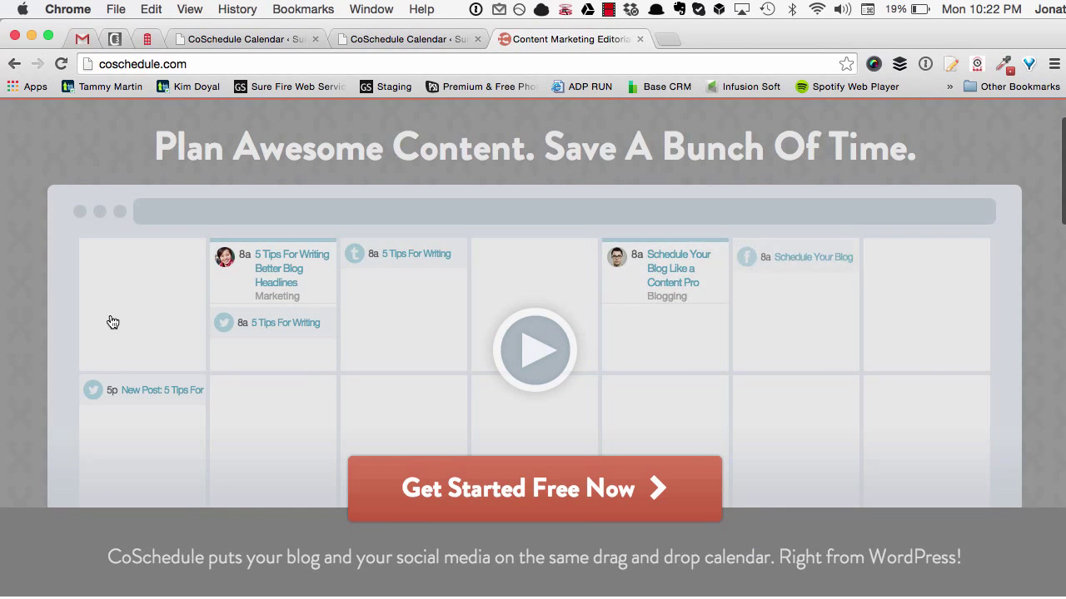
pyautogui.scroll(-5, 252, 280)
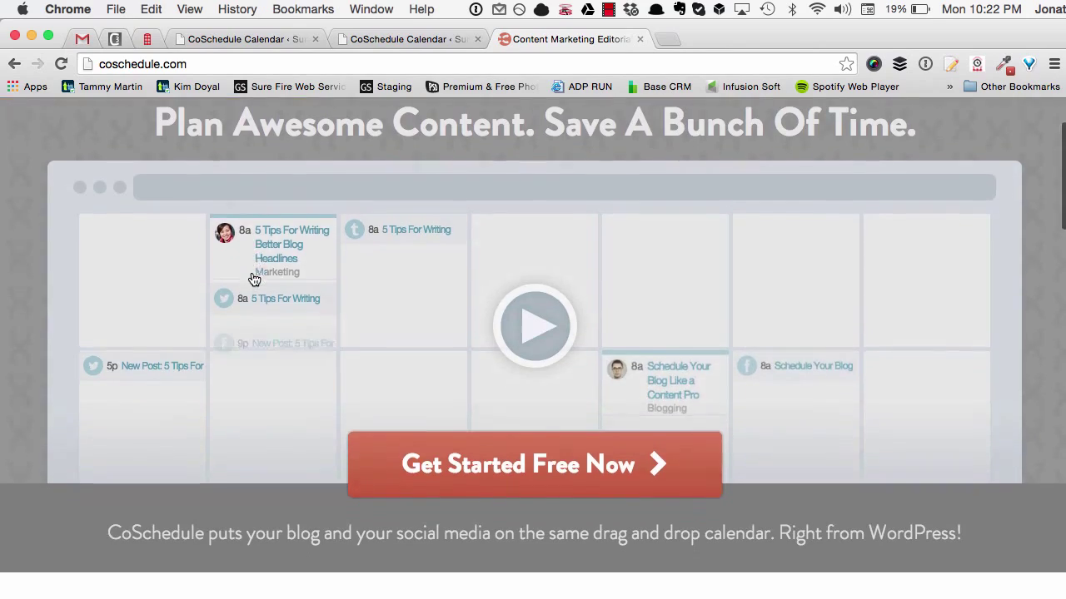
pyautogui.scroll(-15, 252, 278)
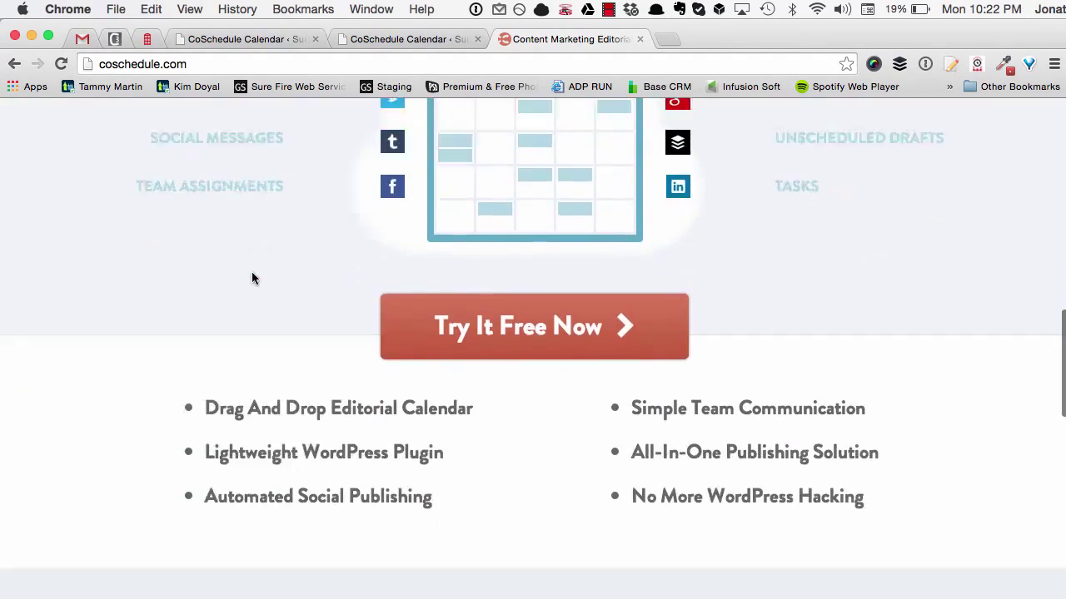
pyautogui.scroll(-10, 252, 278)
pyautogui.scroll(20, 252, 278)
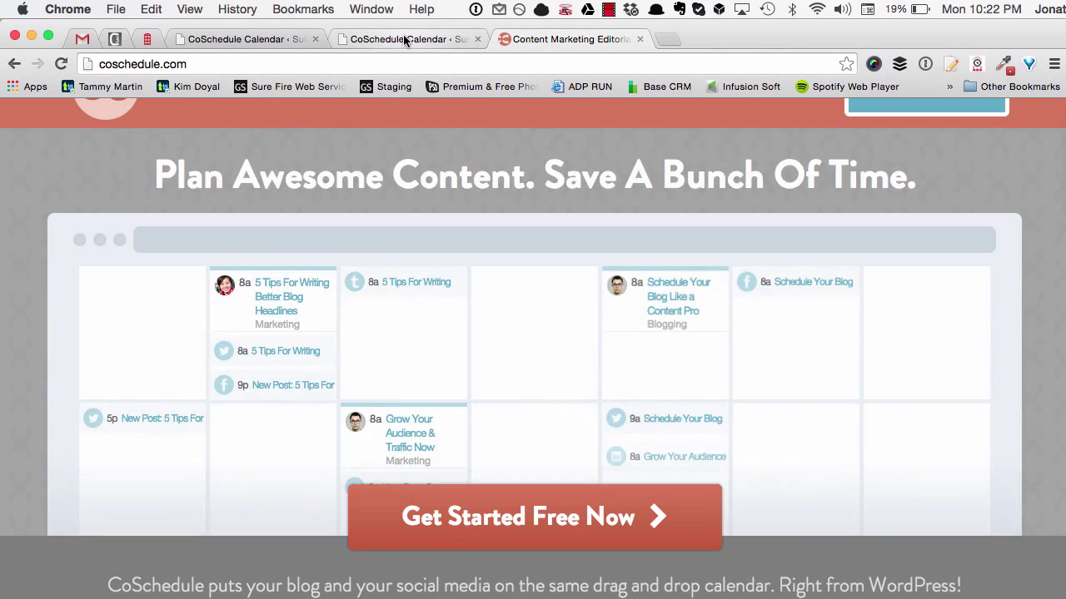
# Return to the WordPress calendar and reschedule the "Setting Up A Site In ServerPress" post to January 14.
pyautogui.click(406, 41)
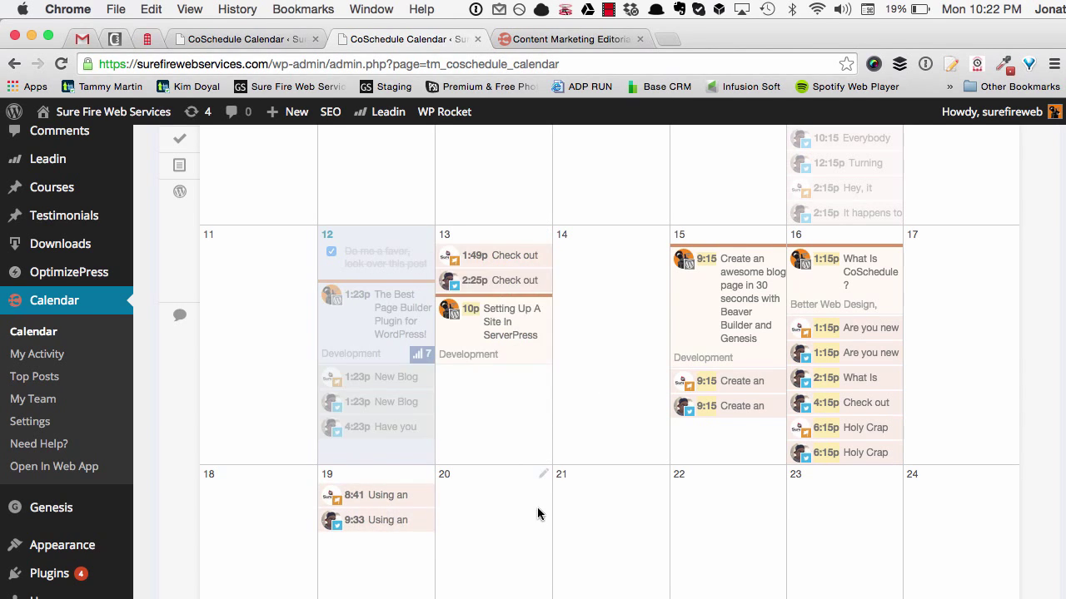
pyautogui.moveTo(488, 319)
pyautogui.moveTo(488, 319); pyautogui.dragTo(575, 254)
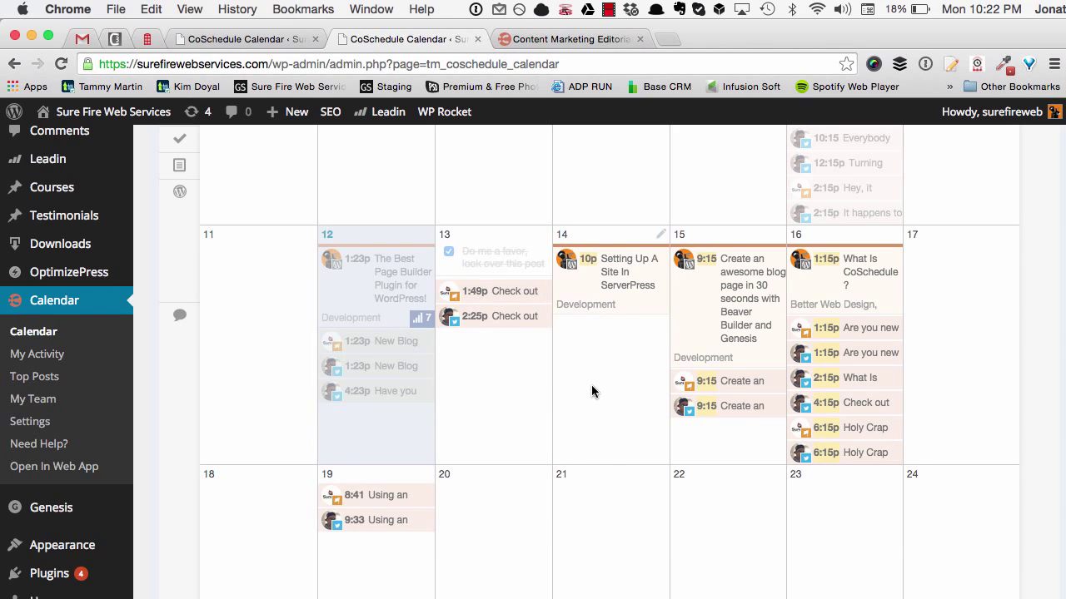
# Look over the first two weeks of January on the calendar, including the week of the rescheduled post.
pyautogui.scroll(5, 597, 384)
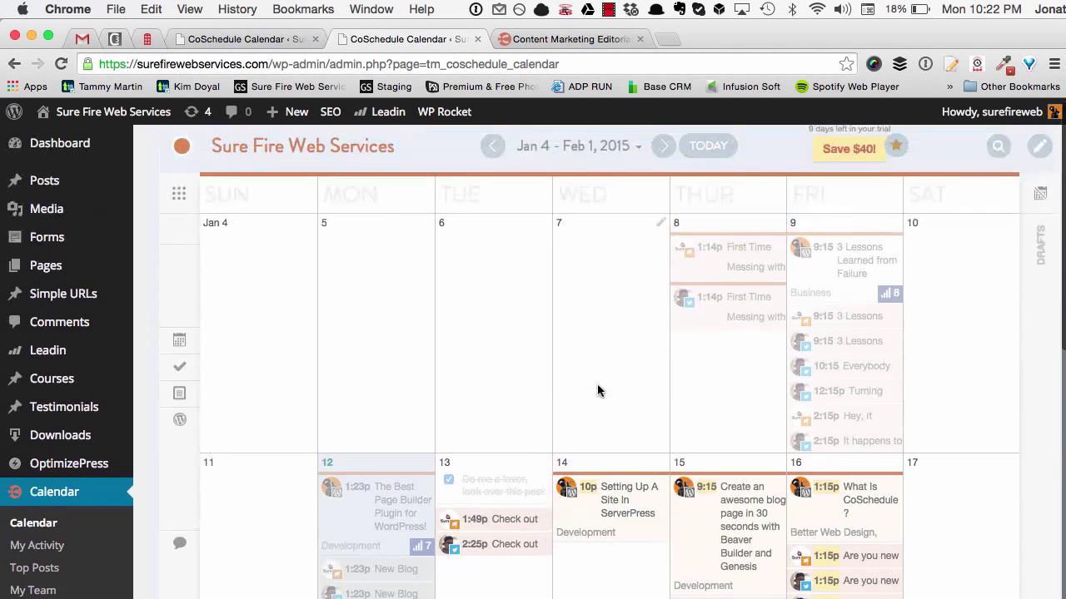
pyautogui.scroll(-3, 585, 300)
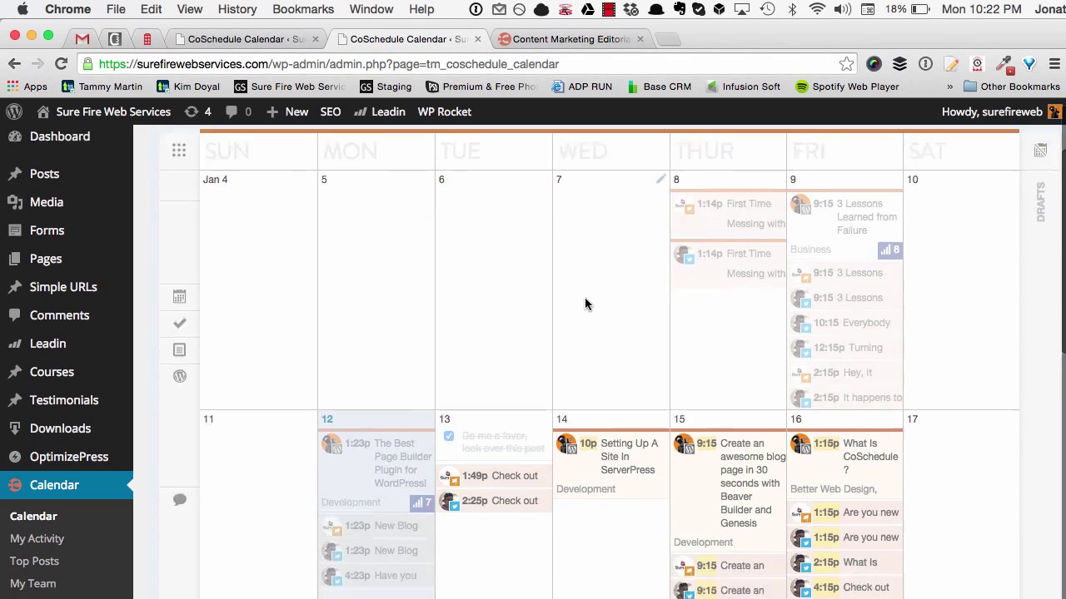
pyautogui.scroll(-3, 585, 304)
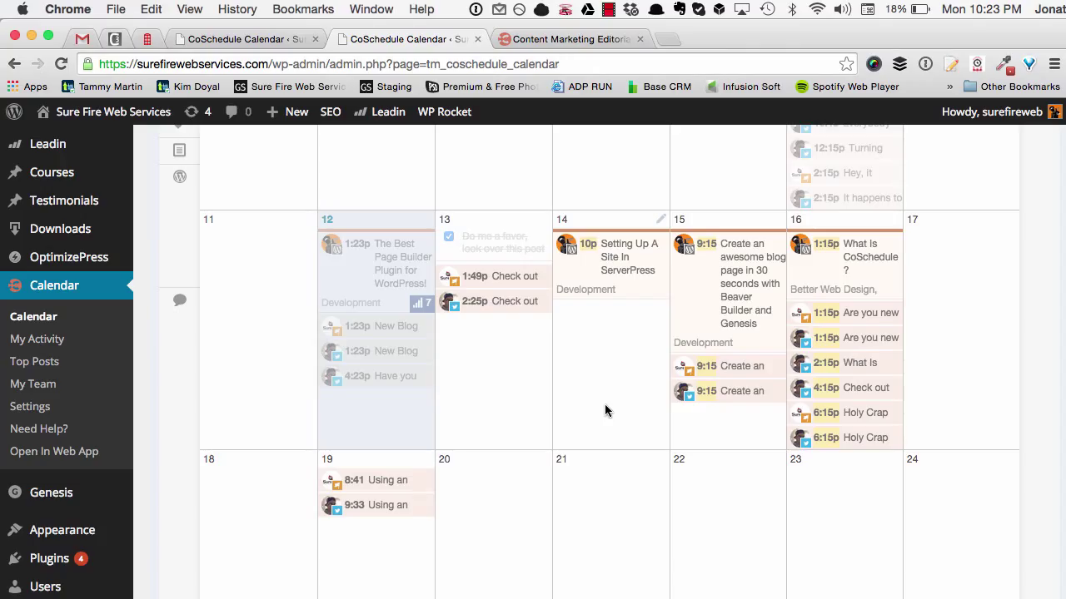
pyautogui.scroll(2, 606, 447)
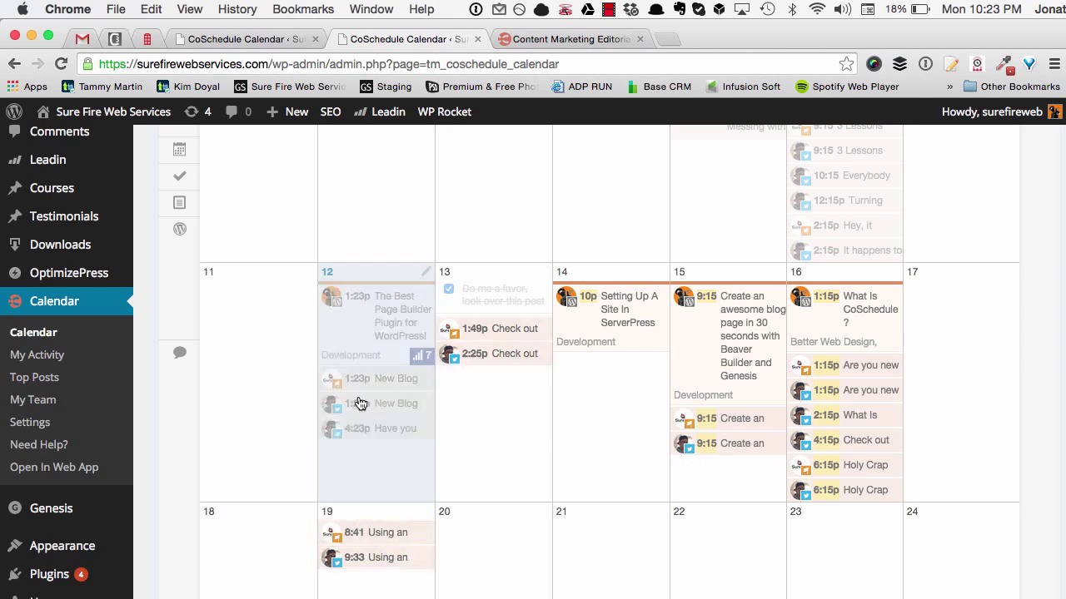
# Show the CoSchedule homepage once more, and return to the WordPress calendar to preview January 13's 2:25p Twitter message.
pyautogui.moveTo(483, 353)
pyautogui.click(532, 41)
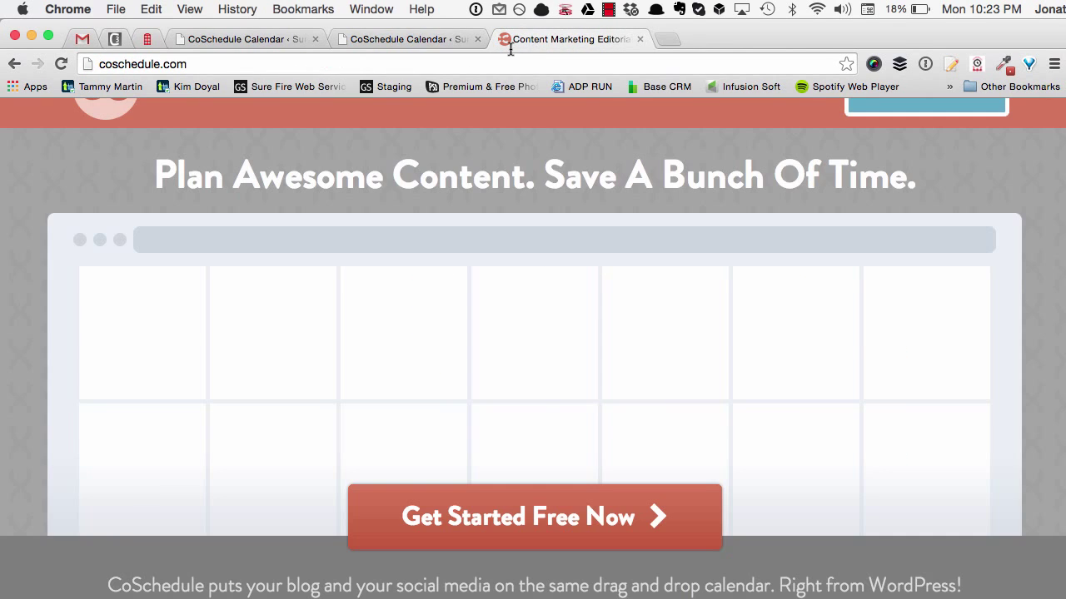
pyautogui.click(414, 40)
pyautogui.moveTo(502, 379)
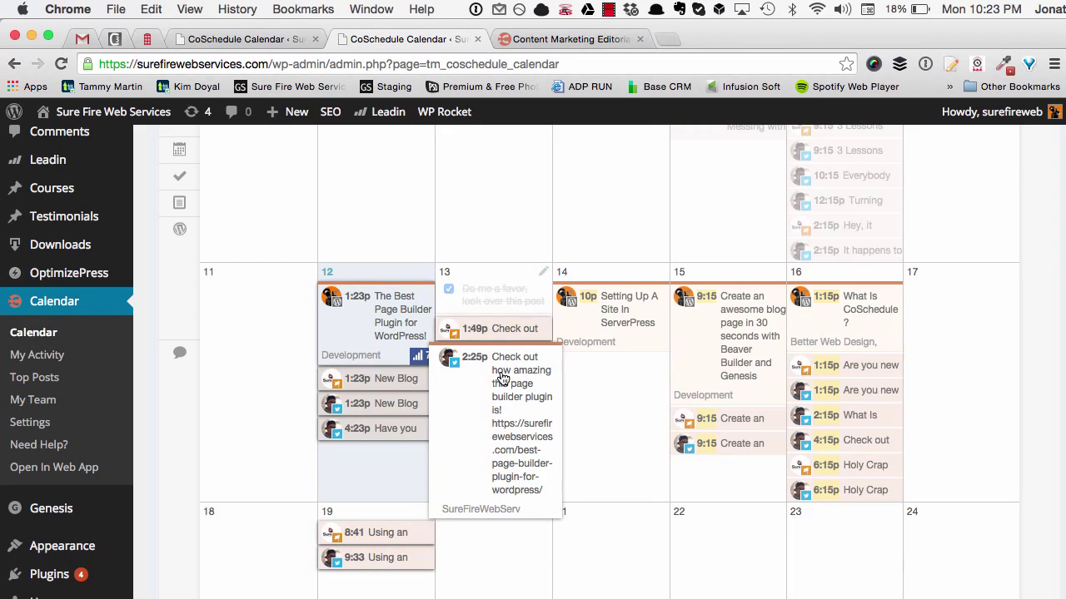